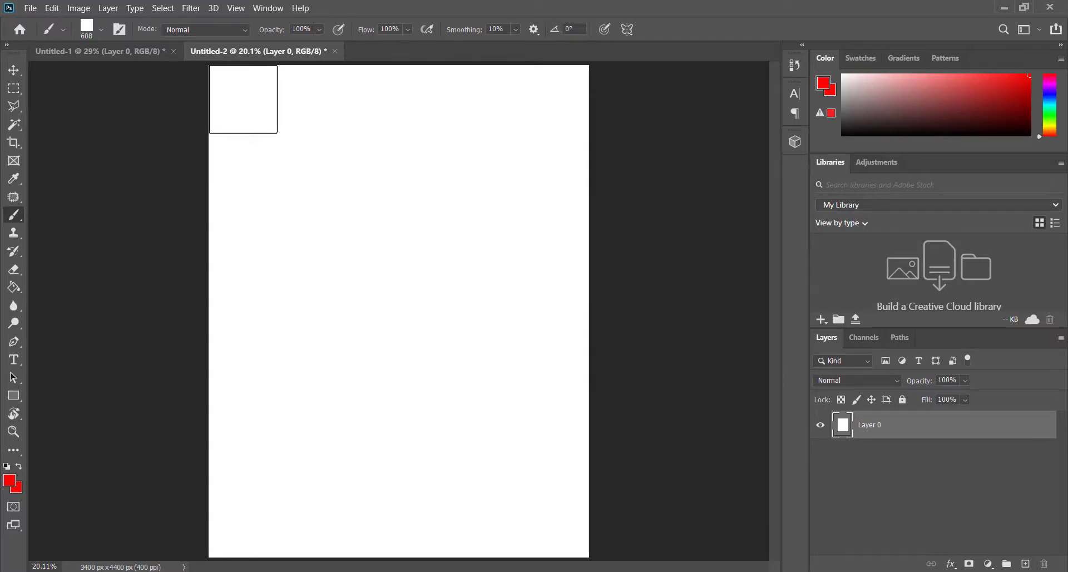
key(z)
drag(223, 76, 277, 125)
key(space)
drag(336, 141, 268, 210)
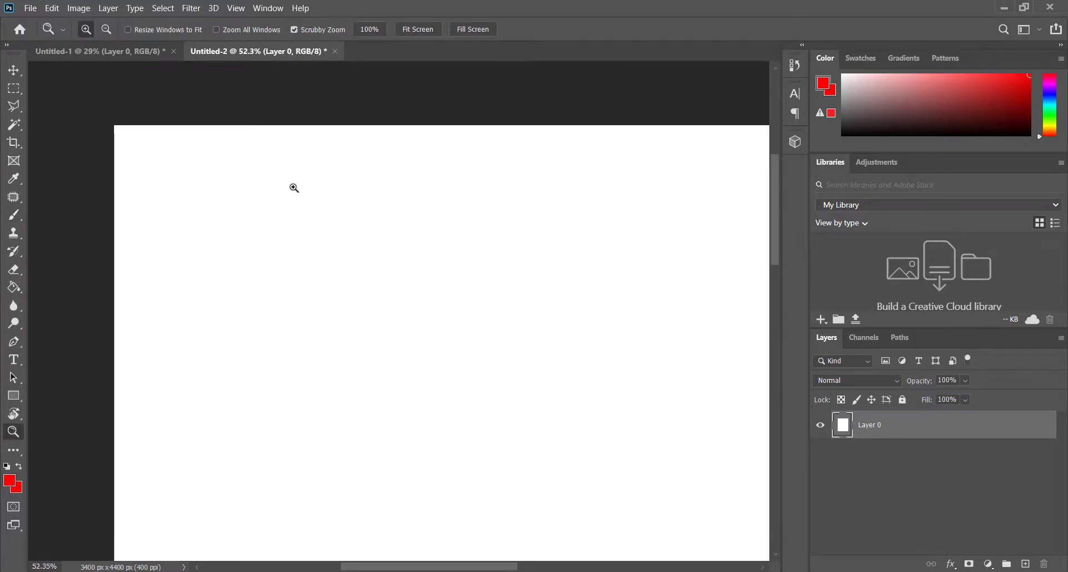
click(415, 30)
click(17, 104)
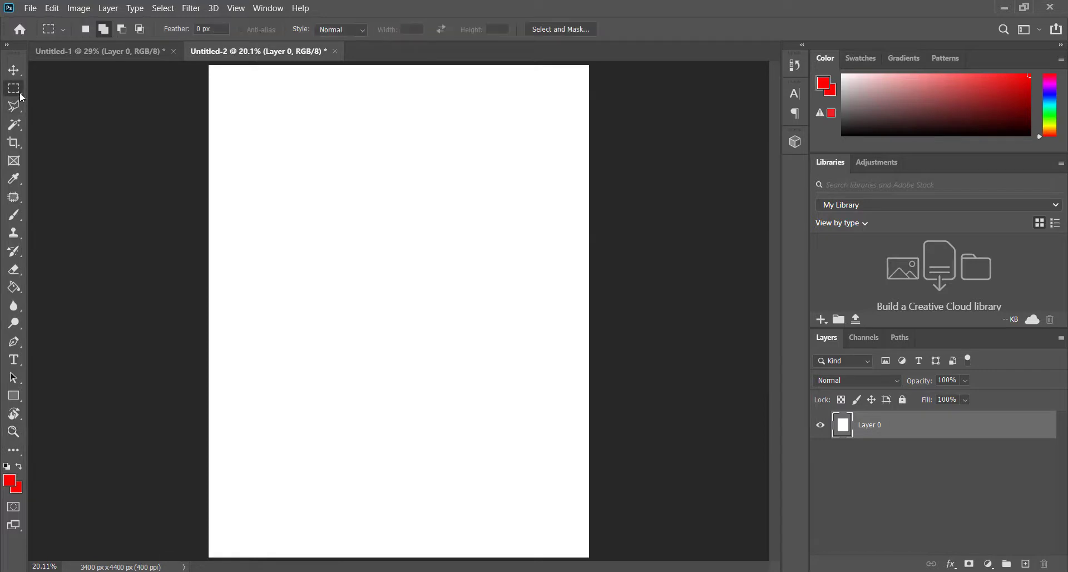
Paint two adjacent square swatches with the Brush tool in the canvas's upper-left corner, one light grey and one medium grey
click(17, 215)
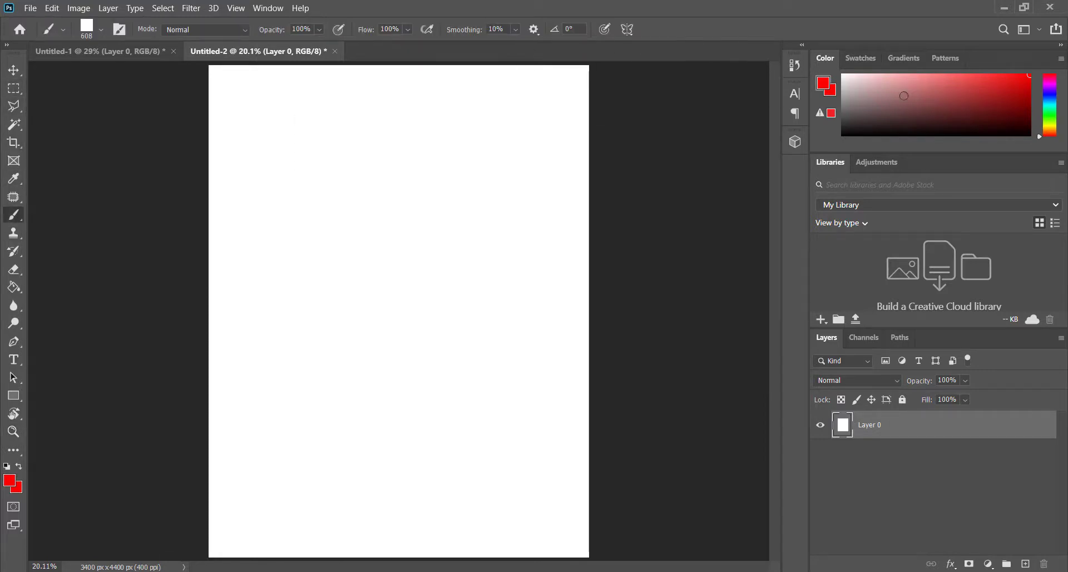
drag(1006, 122, 916, 135)
drag(768, 154, 744, 92)
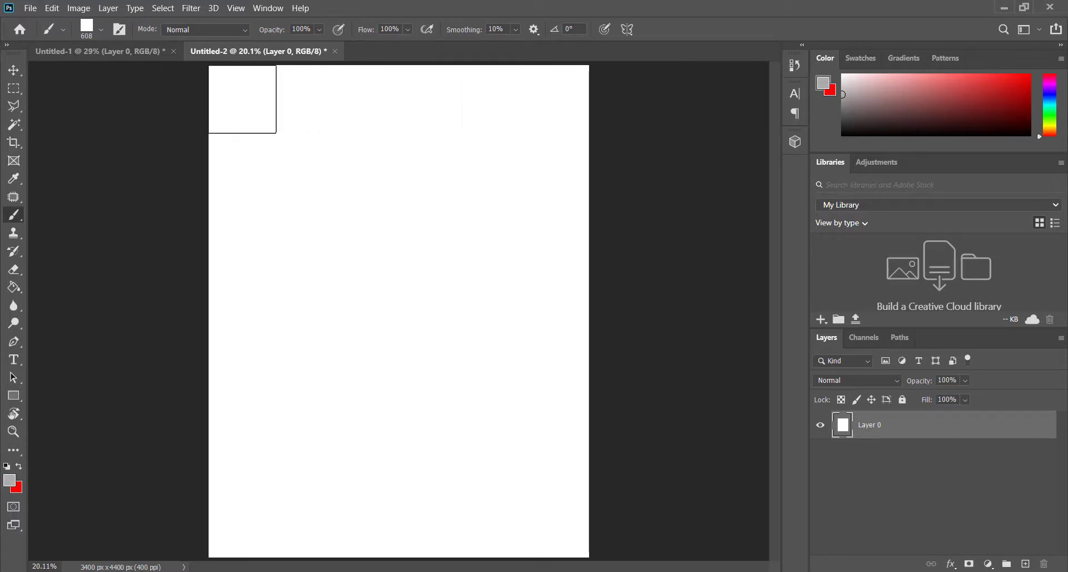
click(243, 99)
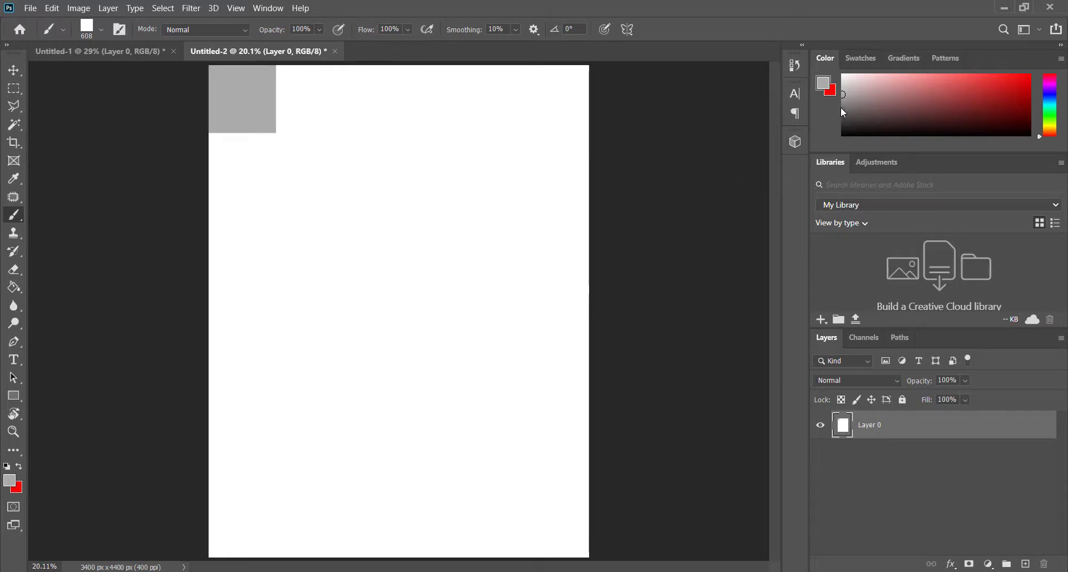
click(843, 111)
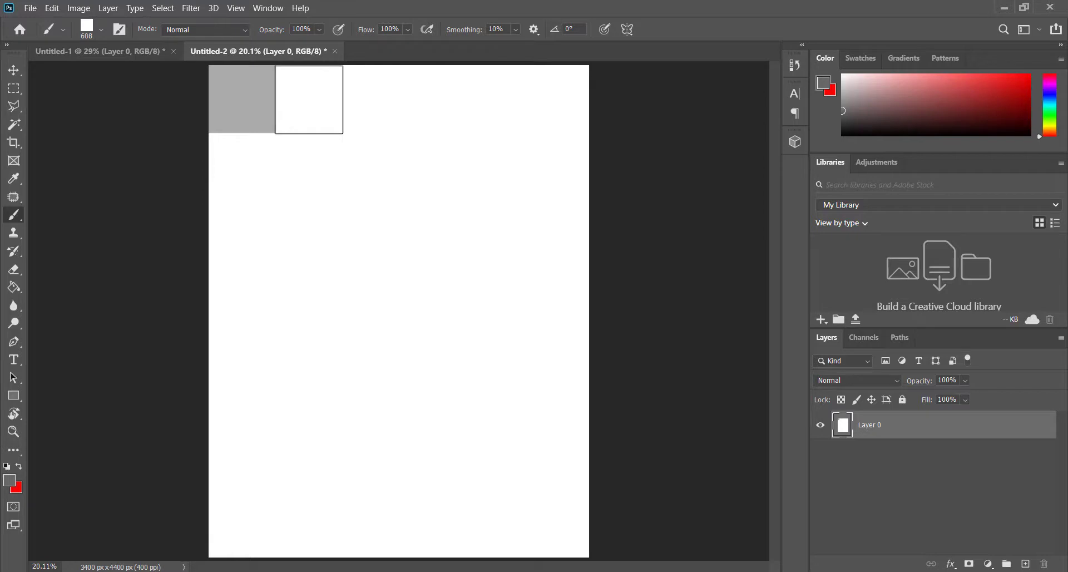
click(309, 100)
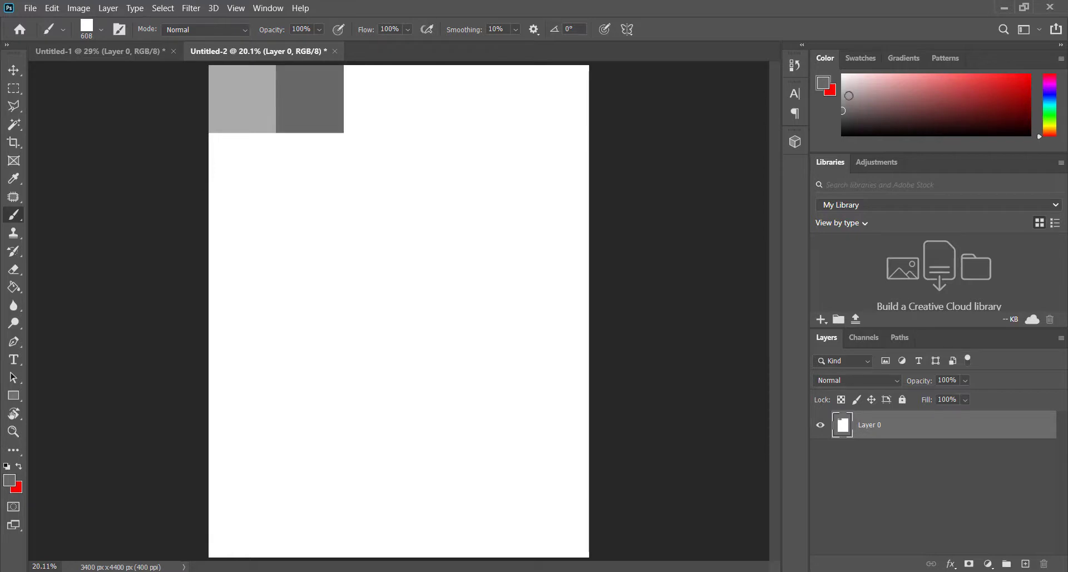
Continue the grey row on the canvas with a dark grey and a black square swatch, edge to edge
click(842, 121)
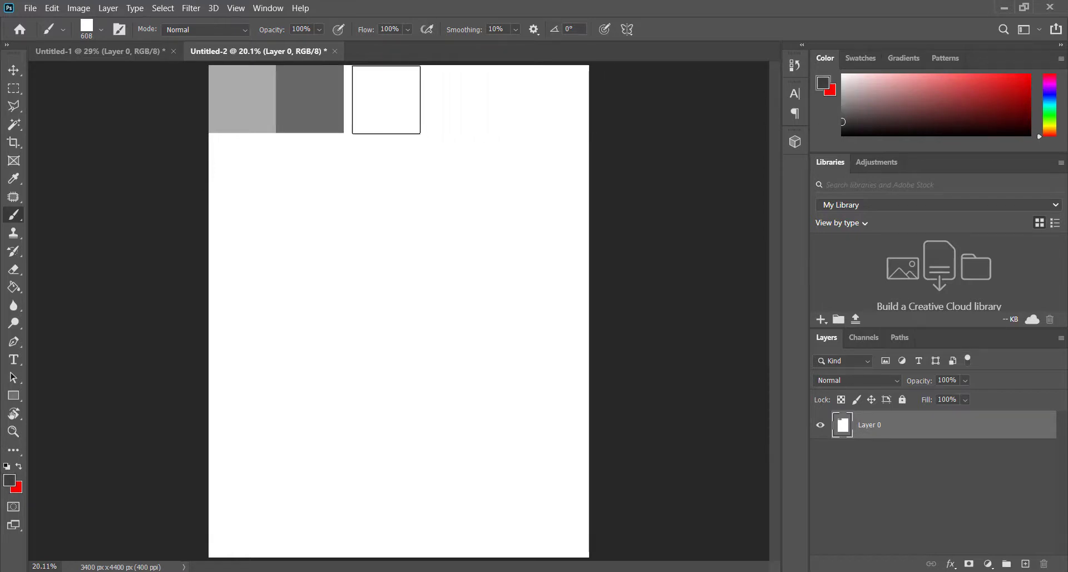
click(378, 99)
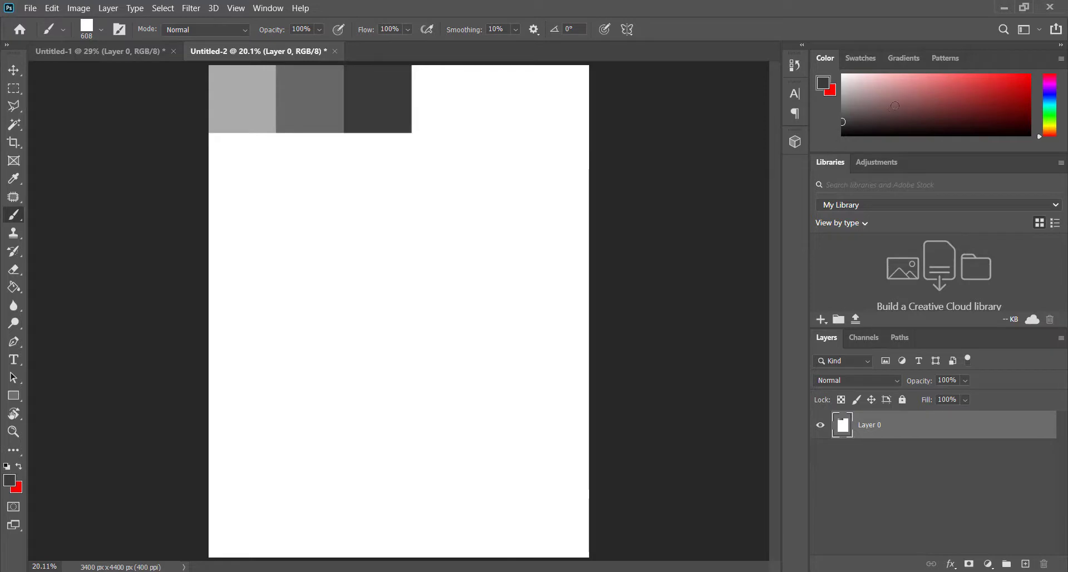
click(842, 134)
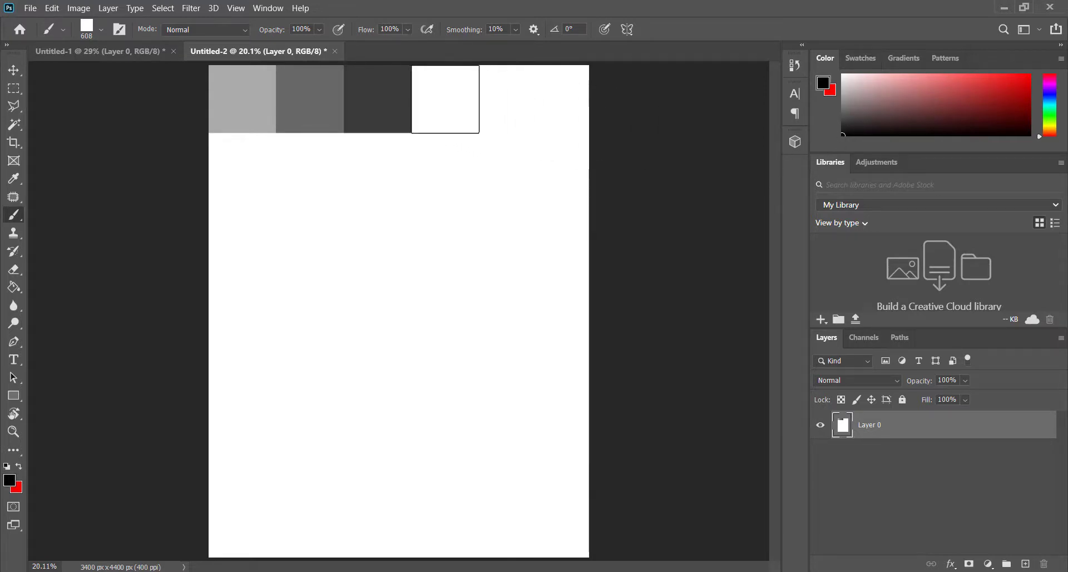
click(445, 99)
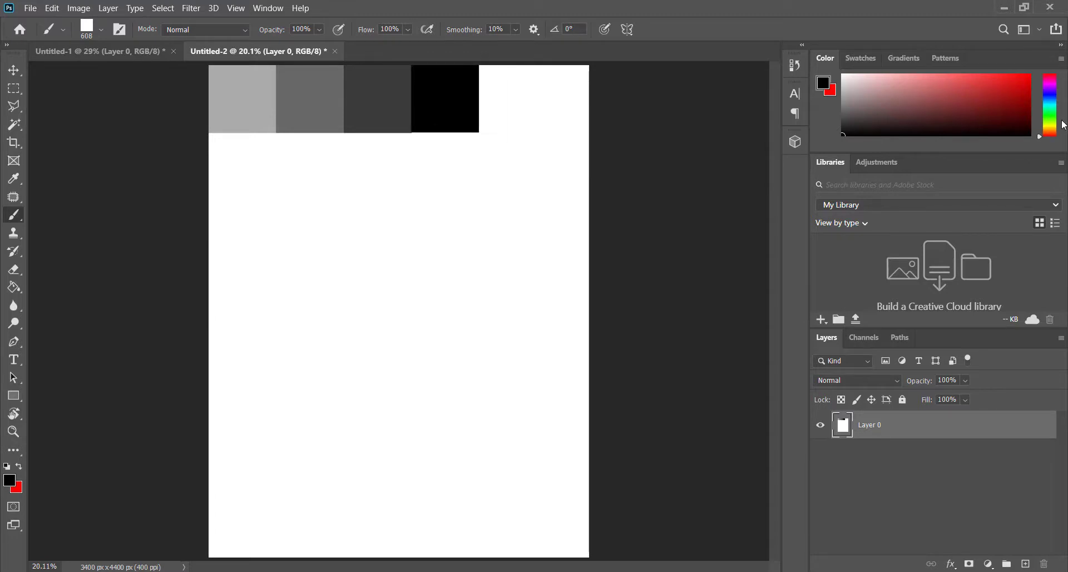
Start a second swatch row directly under the greys with a burnt orange square and a dark orange-brown square beside it
drag(1051, 130, 1065, 93)
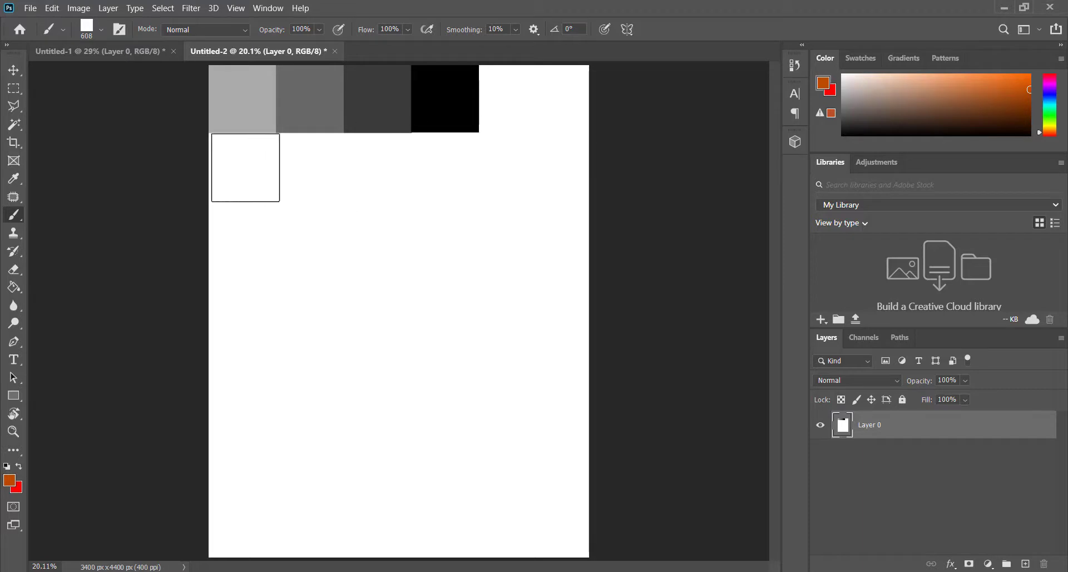
click(242, 167)
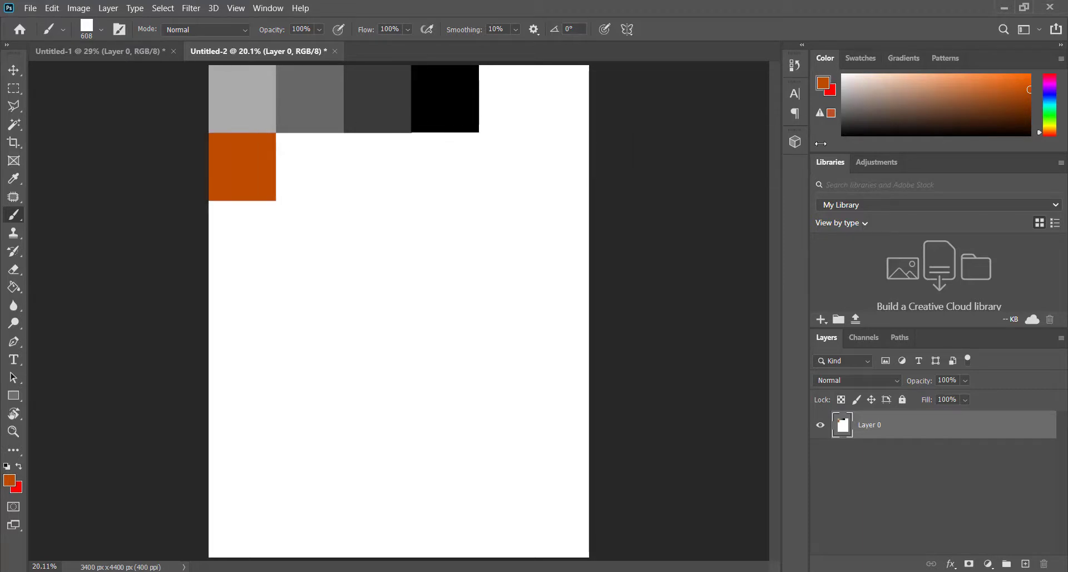
drag(1007, 111, 1038, 99)
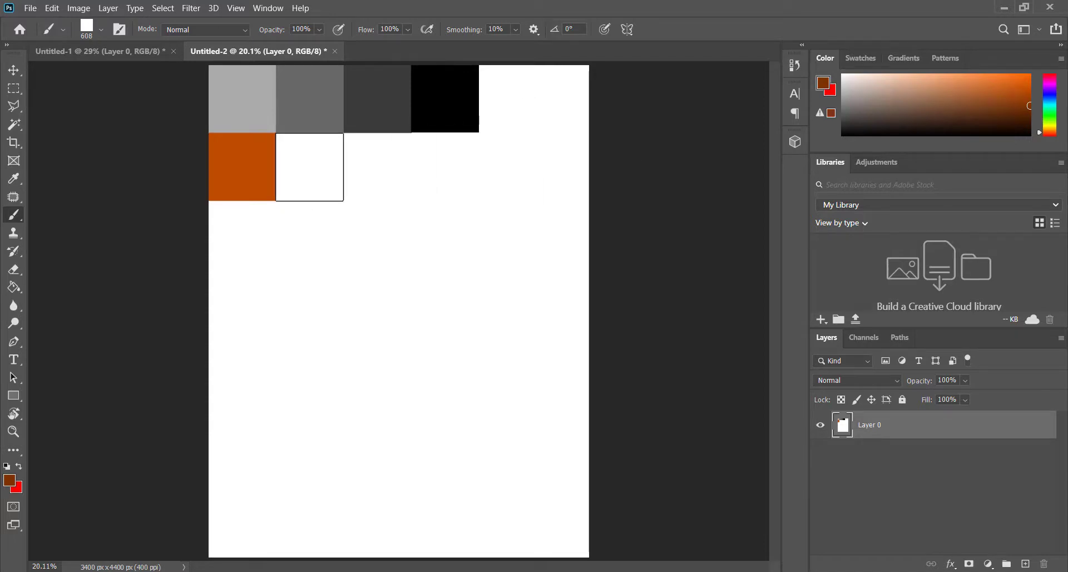
click(309, 167)
Extend the second row with a muted tan-brown square and a darker muted brown square
click(946, 94)
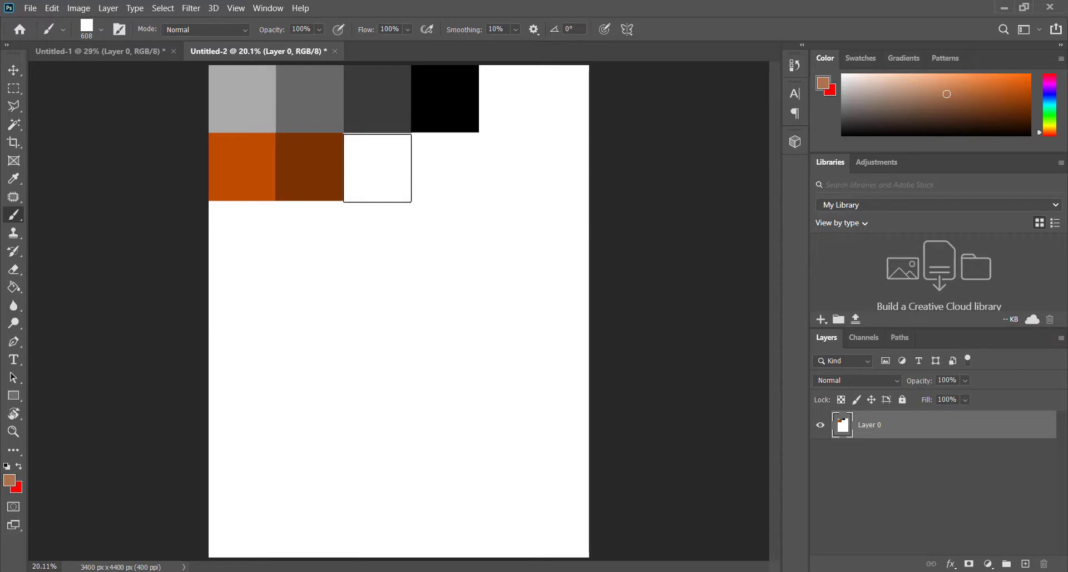
click(377, 167)
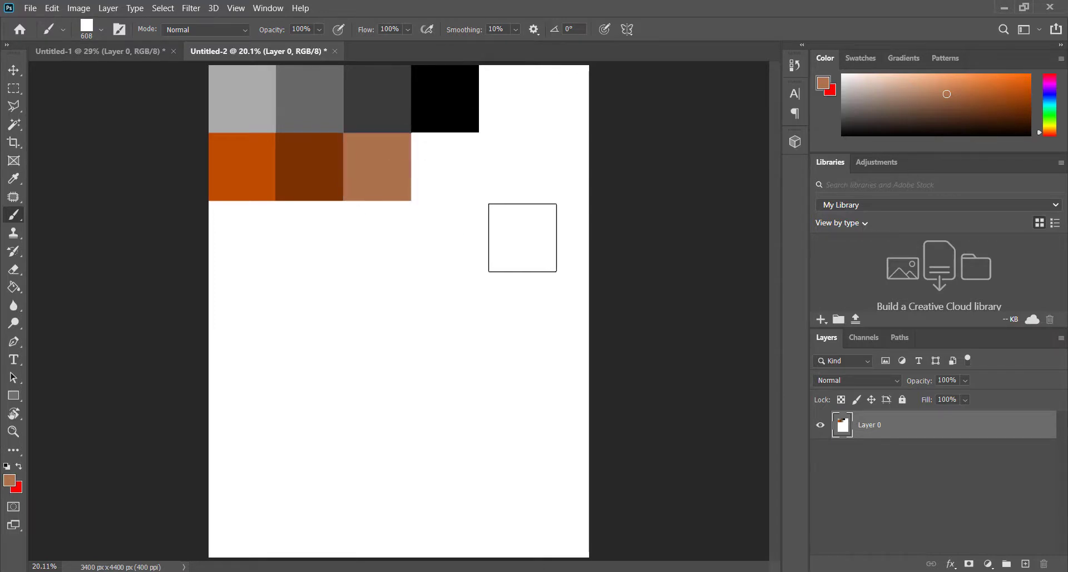
click(947, 112)
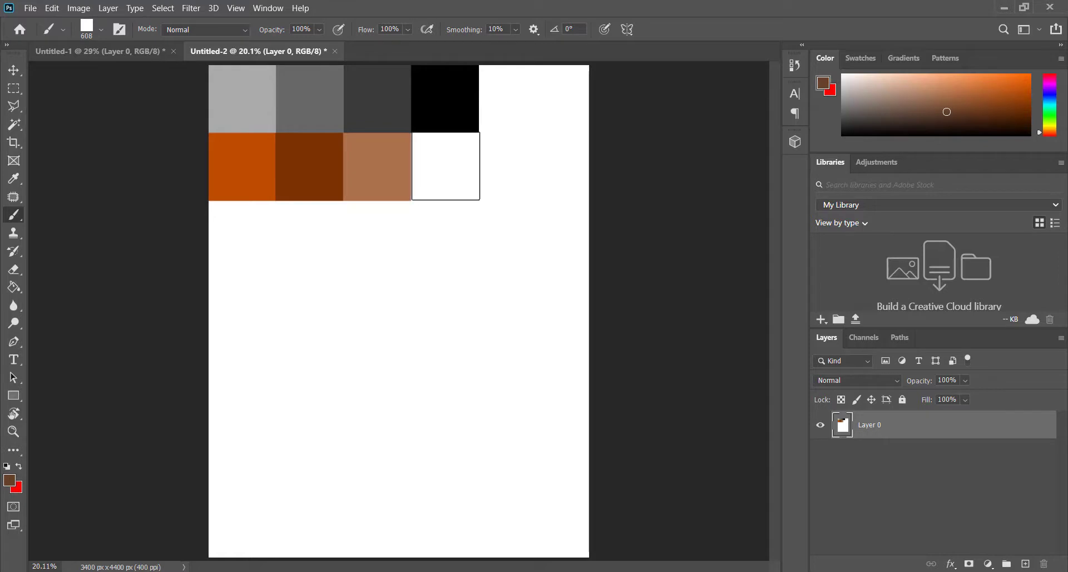
click(445, 167)
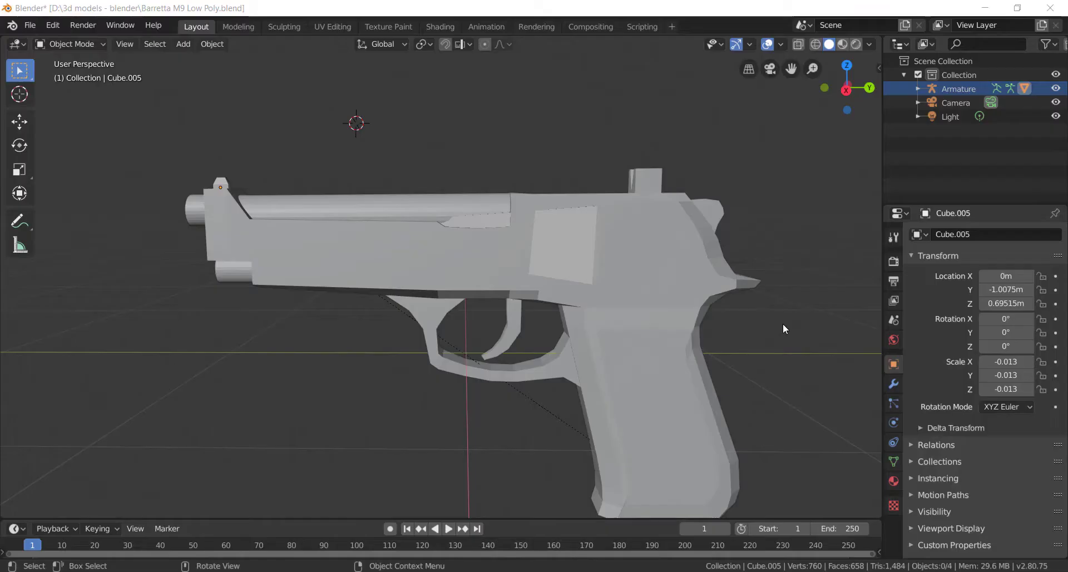
In Blender, hide the Armature object so that only the pistol mesh shows
middle_drag(777, 312, 527, 306)
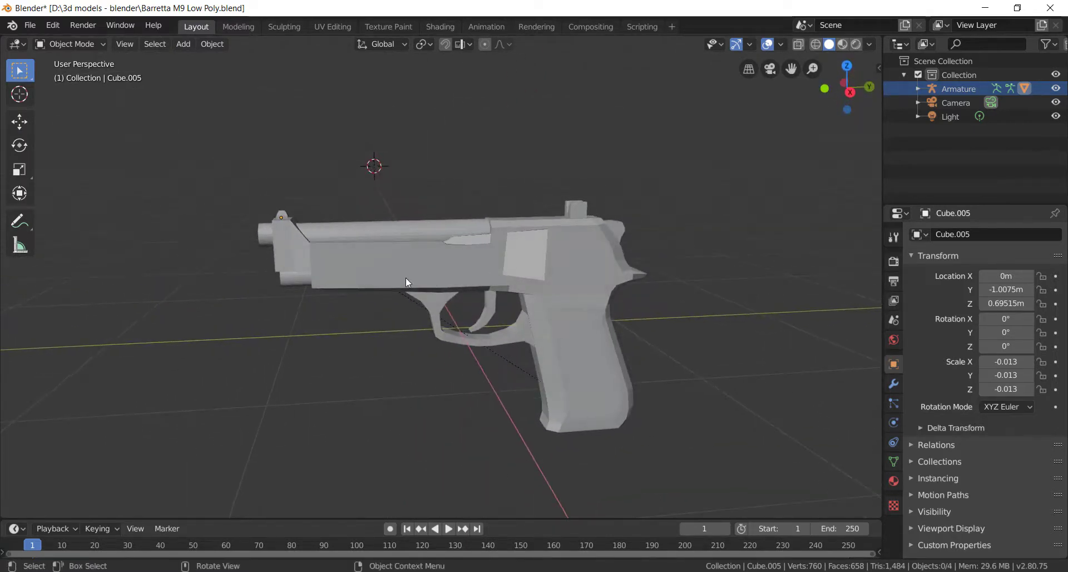
click(521, 258)
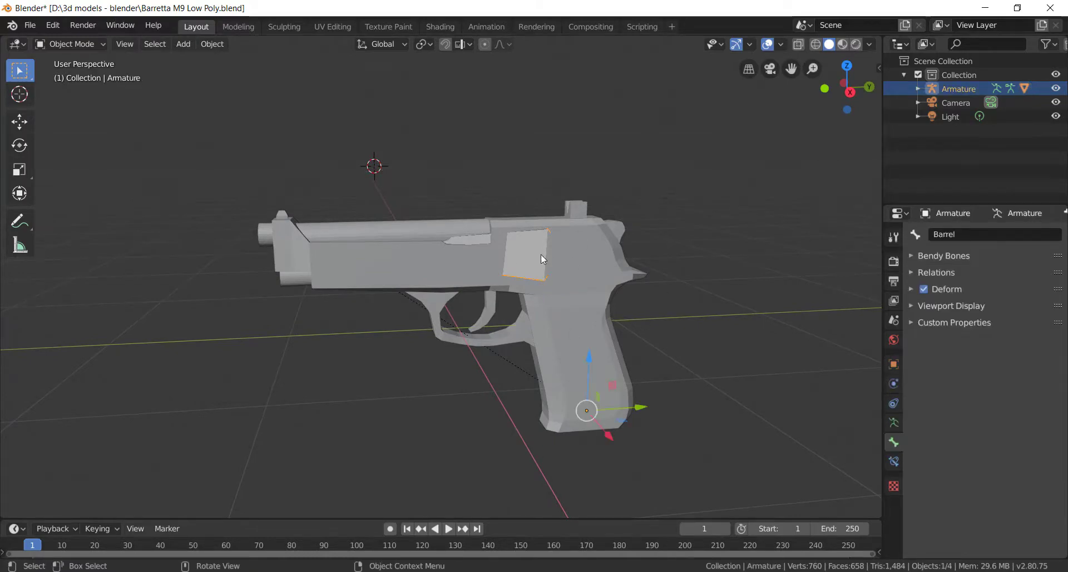
middle_drag(563, 236, 567, 280)
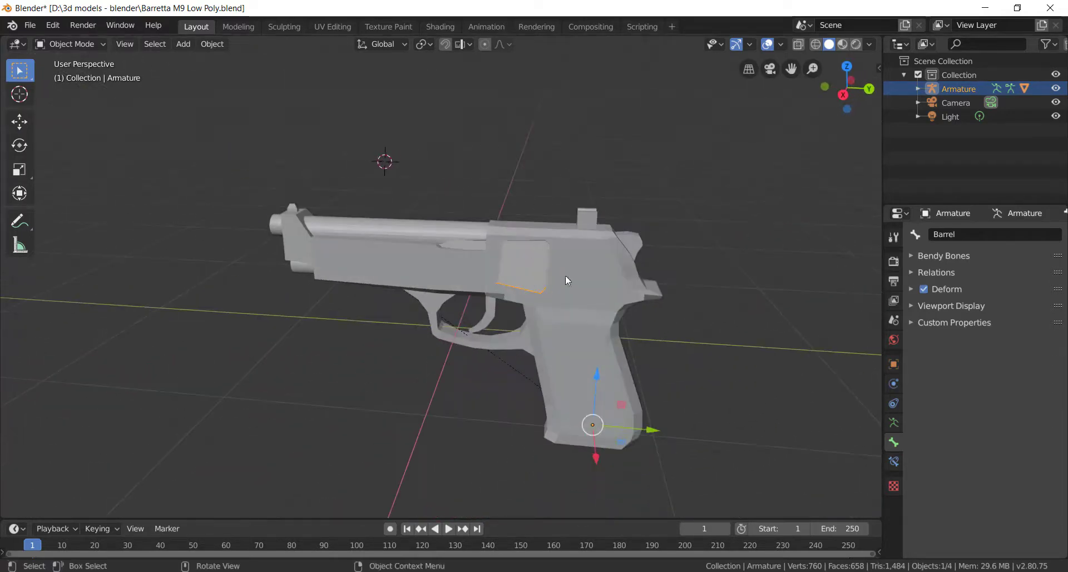
scroll(517, 272, up, 4)
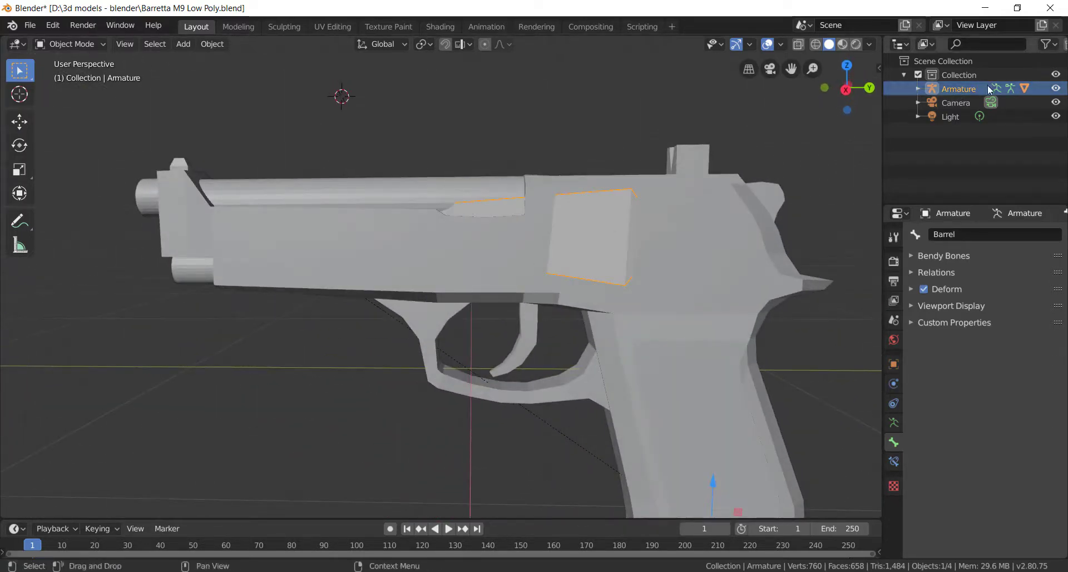
click(1055, 89)
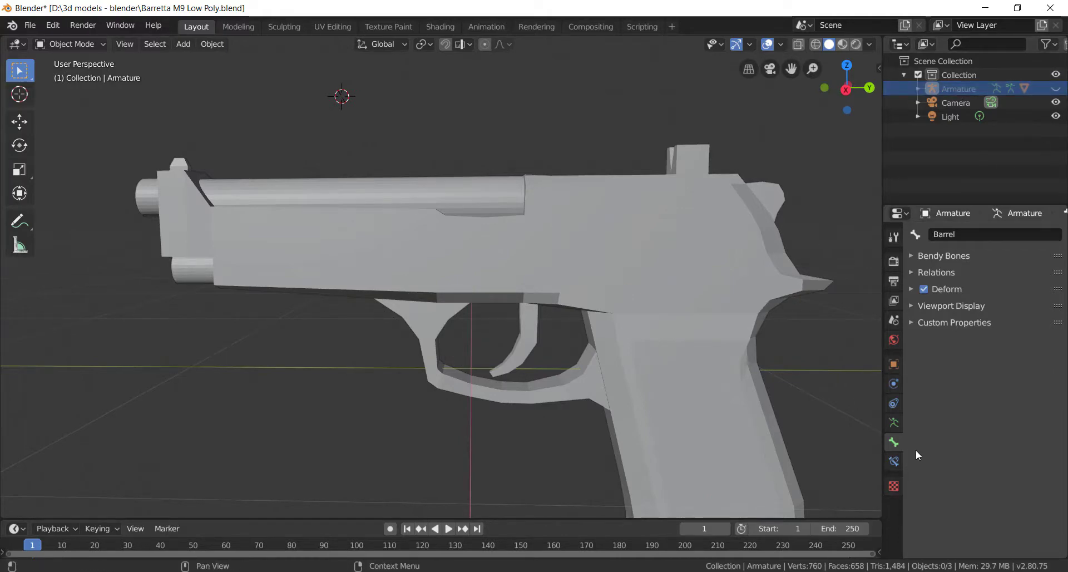
Add a new vertex group to the pistol mesh and name it BarrelV
click(669, 349)
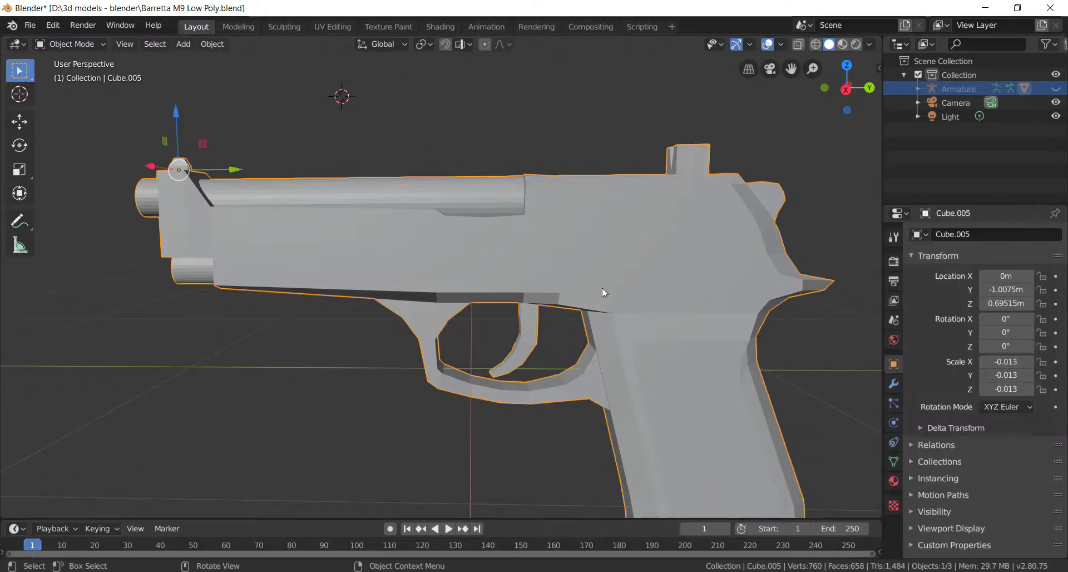
click(894, 460)
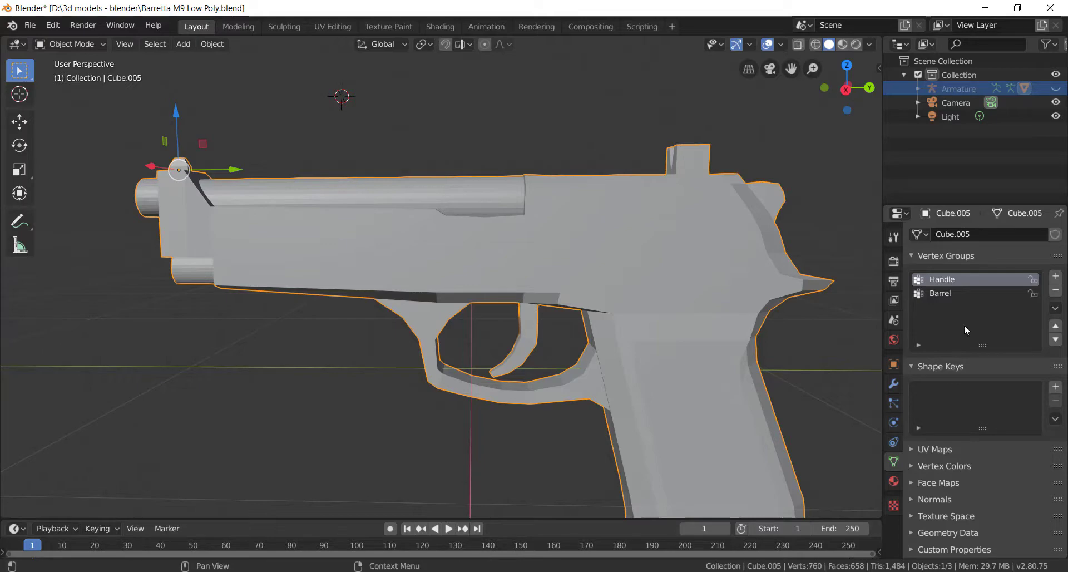
click(1056, 278)
double_click(940, 307)
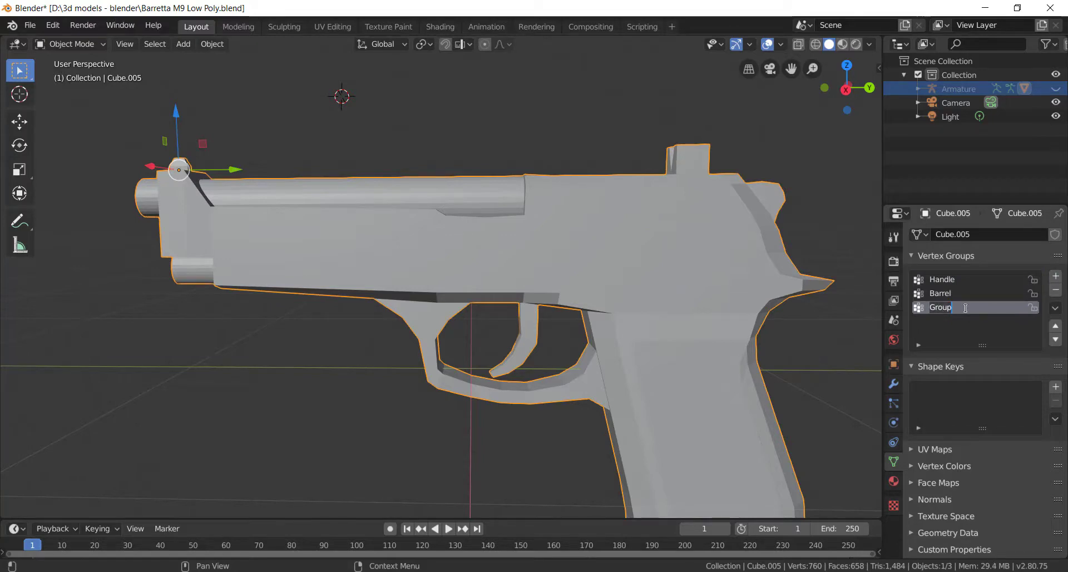
text(BarrelV)
double_click(959, 306)
text(V)
key(Return)
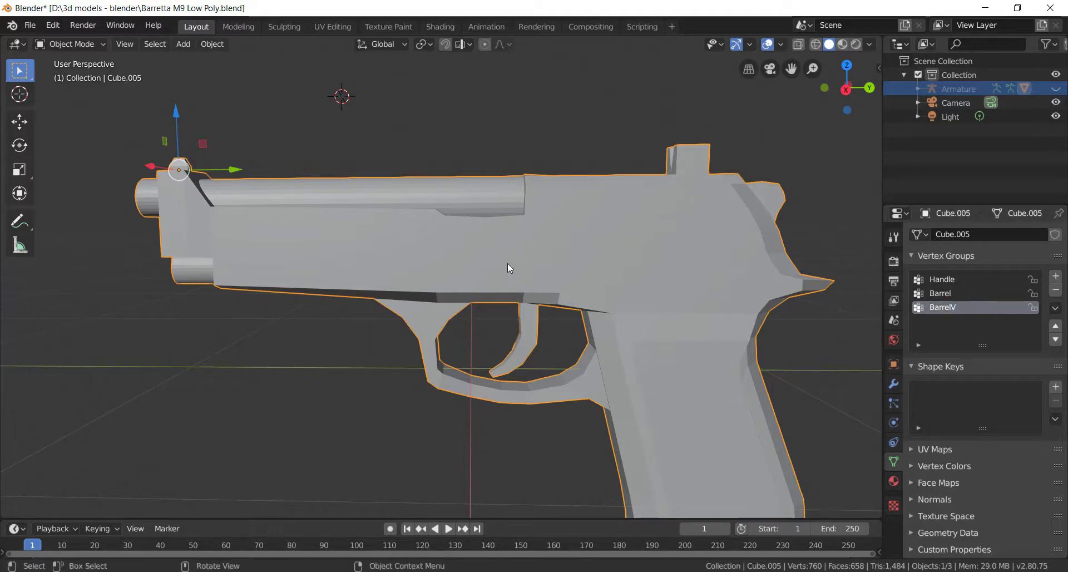
Enter Edit Mode on the pistol, switch to face selection and select the lowest exposed face along one side of the barrel
middle_drag(507, 263, 456, 197)
key(Tab)
scroll(457, 198, up, 2)
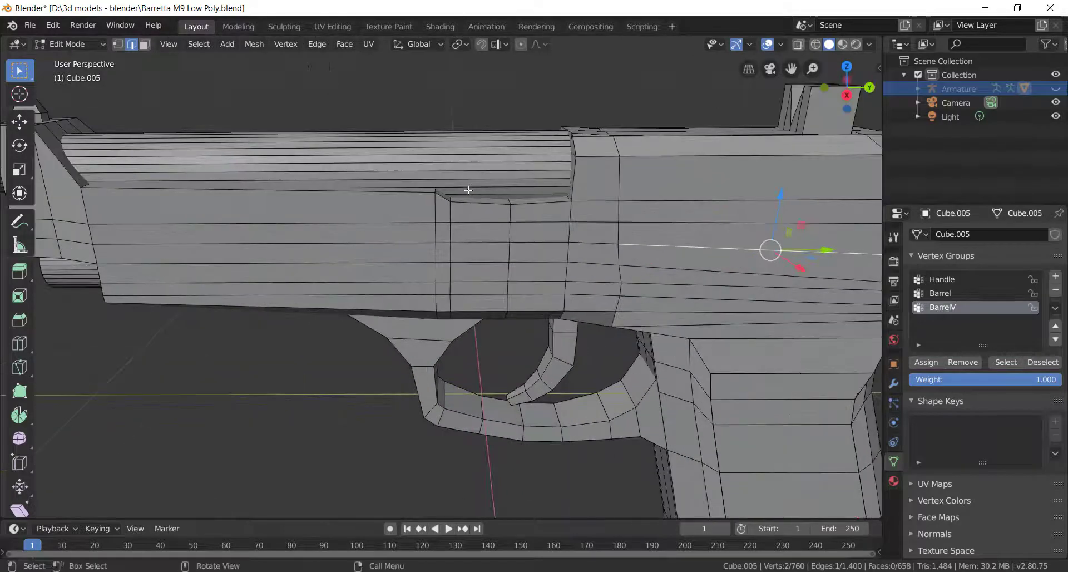
click(476, 196)
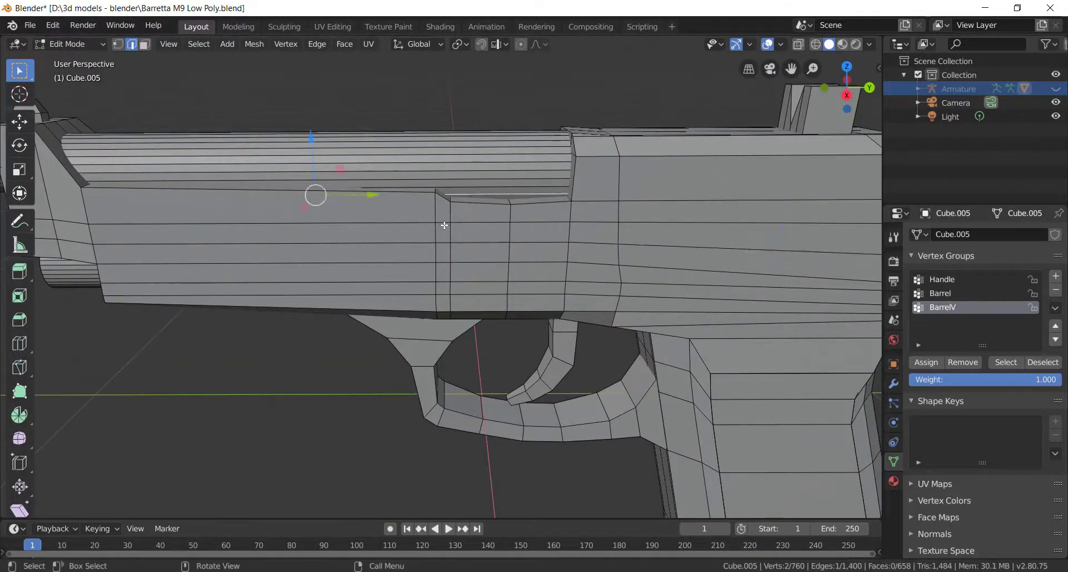
click(143, 46)
click(491, 201)
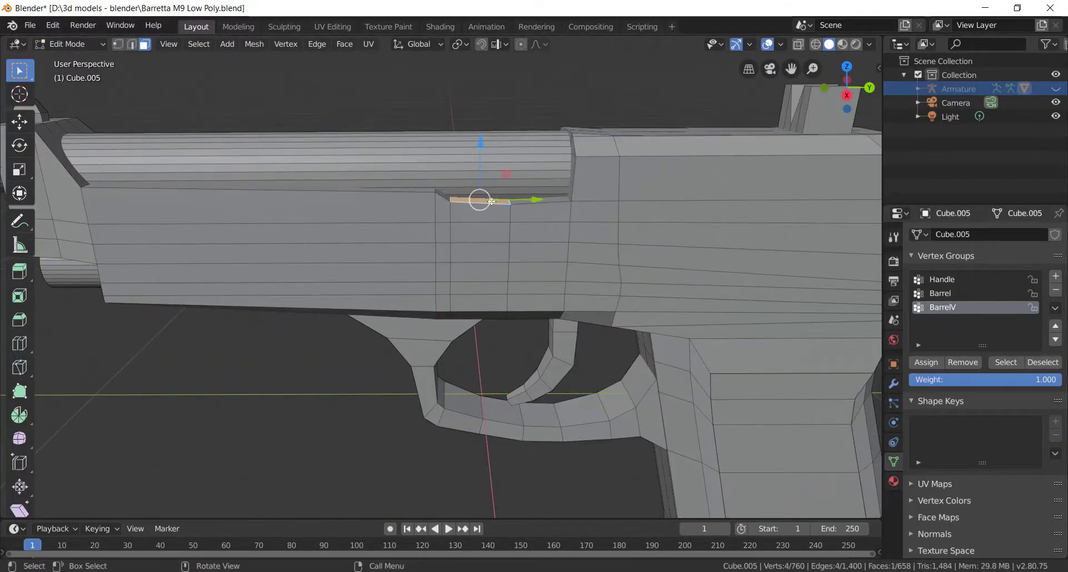
click(562, 193)
click(550, 197)
Extend the selection with shortest-path picks to cover all exposed long faces of the barrel cylinder on both sides
middle_drag(481, 202, 645, 205)
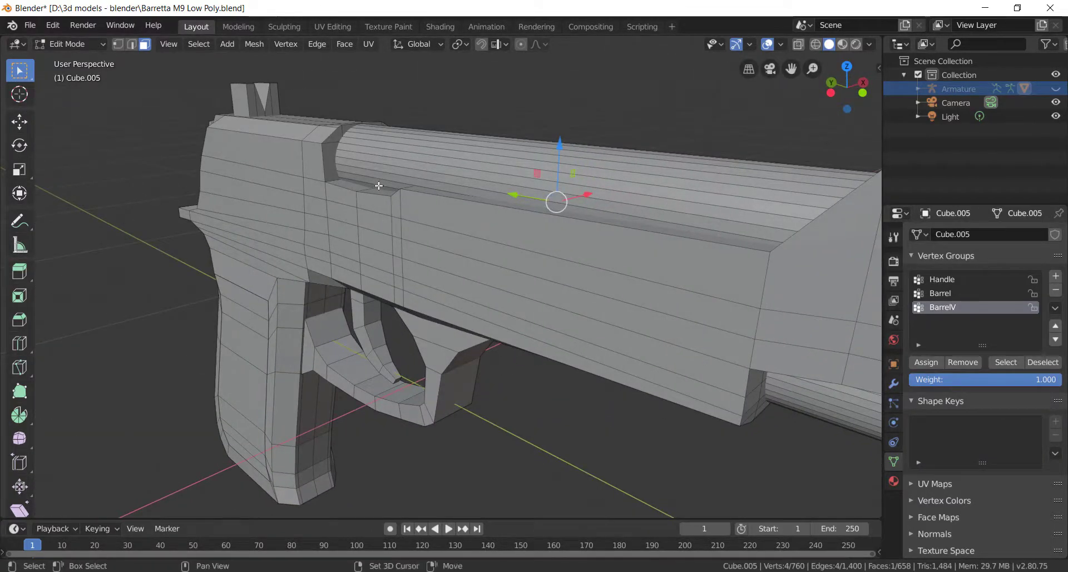
shift+click(376, 187)
middle_drag(377, 187, 429, 184)
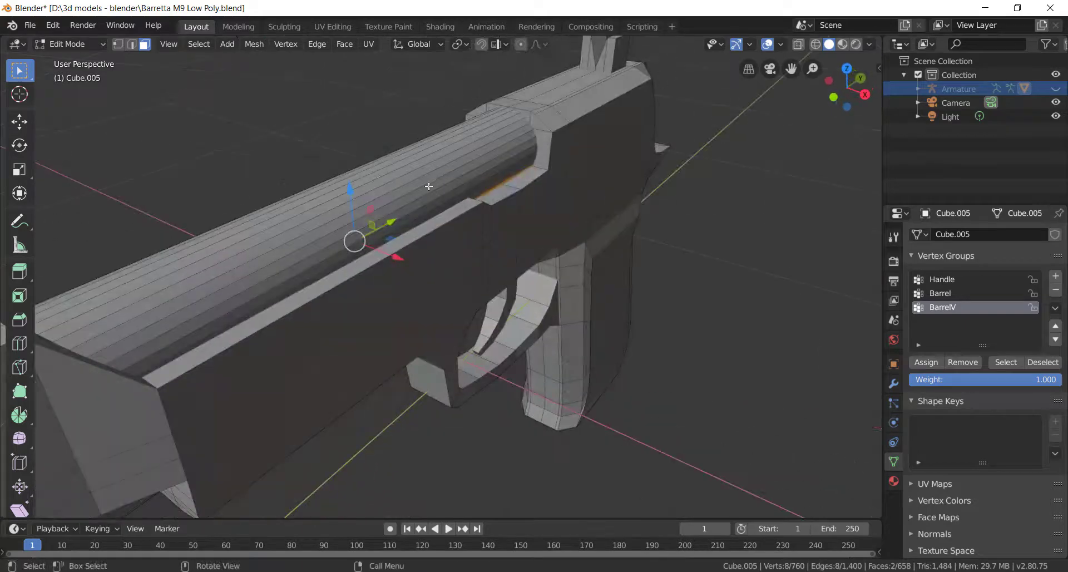
ctrl+click(482, 201)
ctrl+click(447, 140)
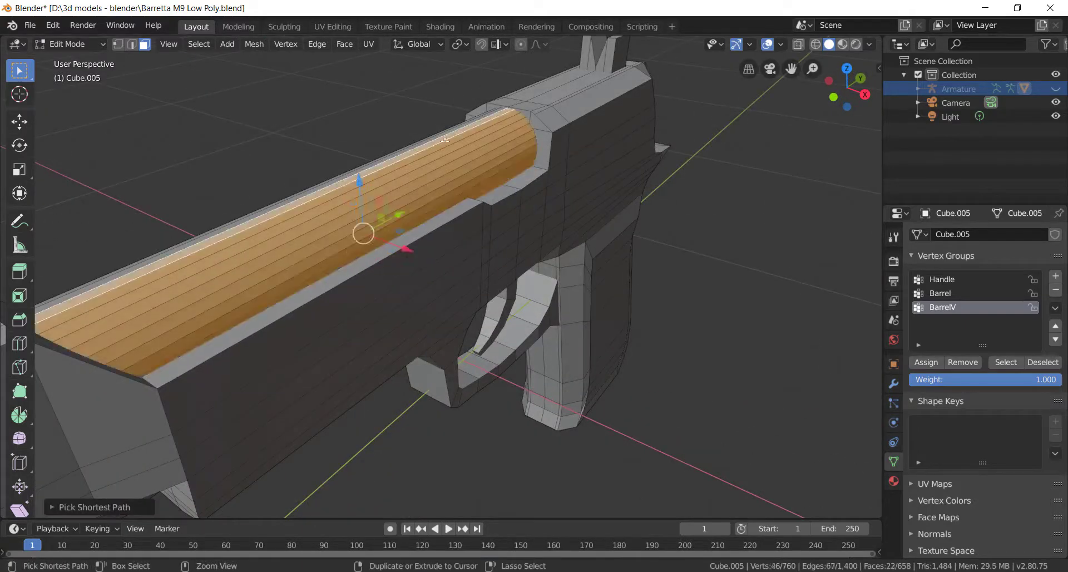
middle_drag(343, 218, 473, 219)
ctrl+click(392, 183)
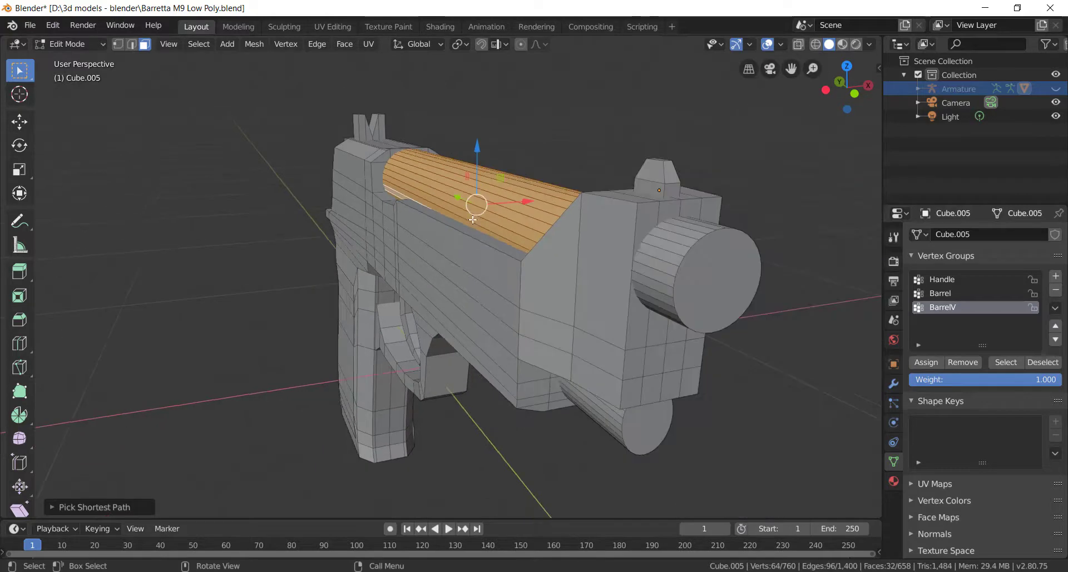
Add the round muzzle end face and all the side faces around the protruding muzzle cylinder to the barrel selection
shift+click(704, 269)
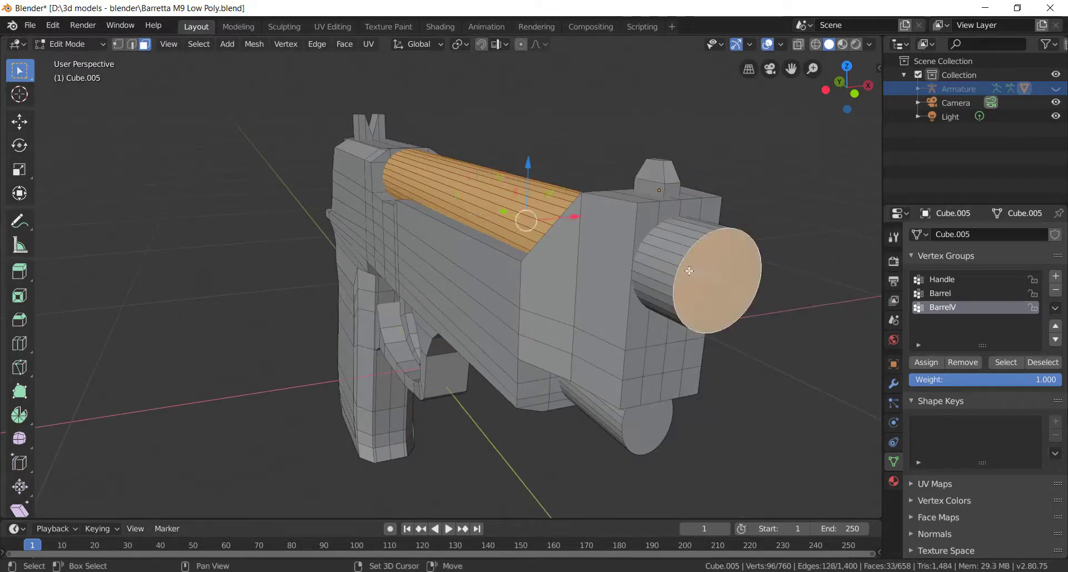
ctrl+click(661, 261)
middle_drag(661, 261, 565, 246)
ctrl+click(211, 157)
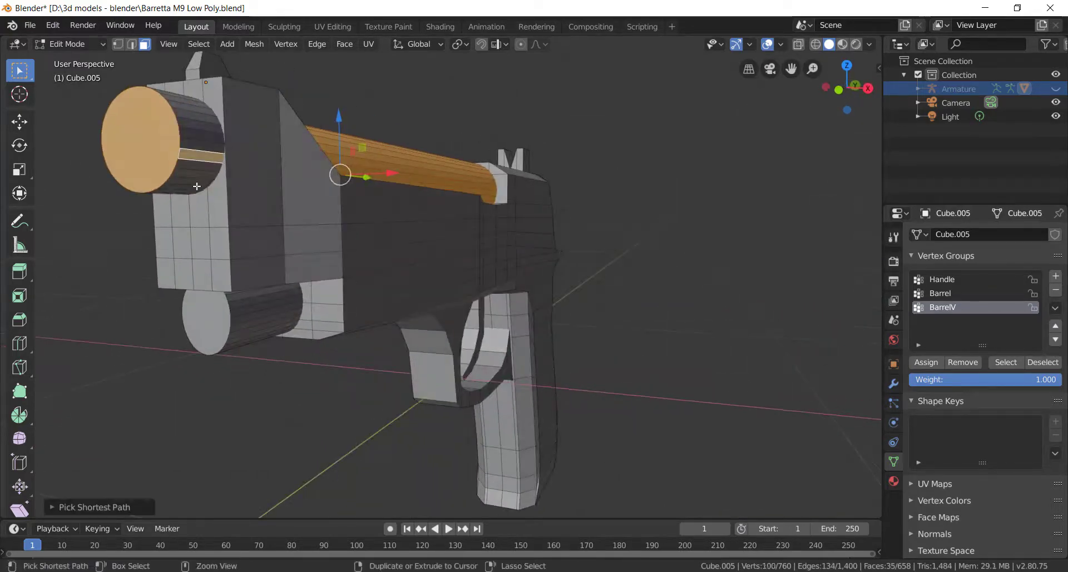
middle_drag(211, 157, 207, 156)
shift+click(192, 172)
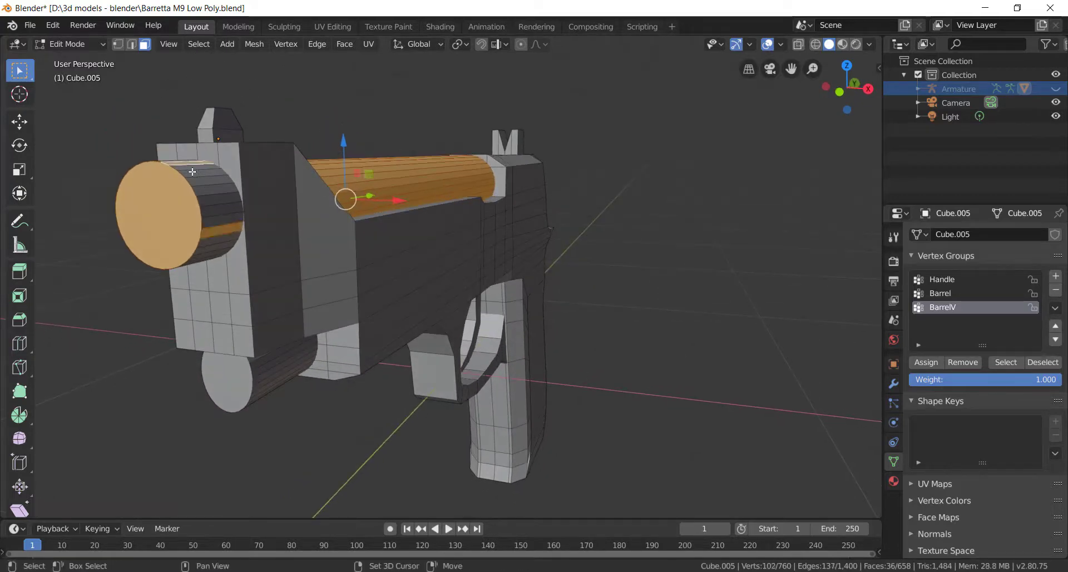
ctrl+click(213, 207)
middle_drag(217, 223, 256, 233)
ctrl+click(555, 132)
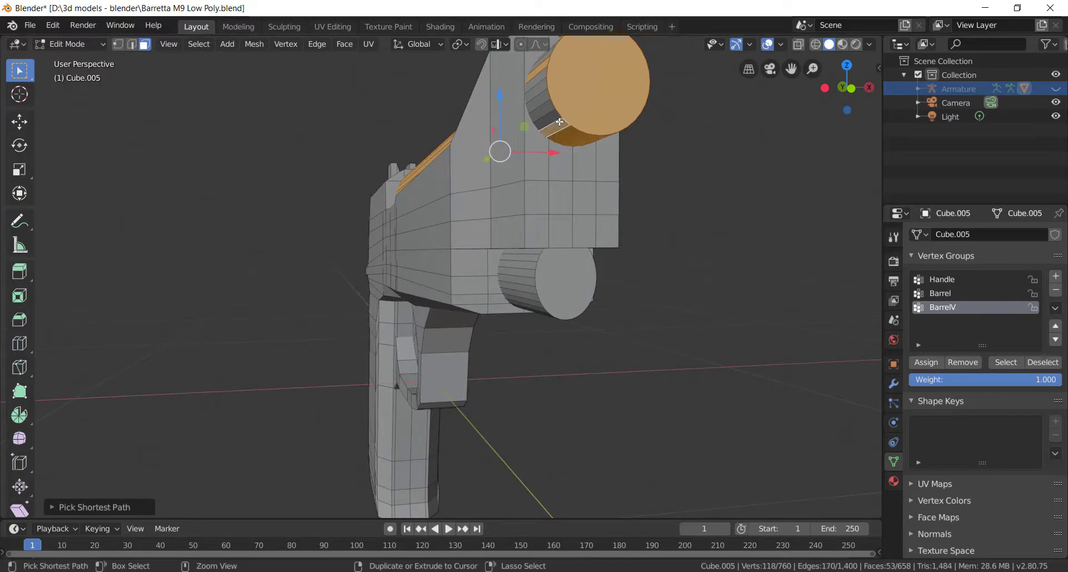
middle_drag(555, 132, 549, 162)
ctrl+click(533, 356)
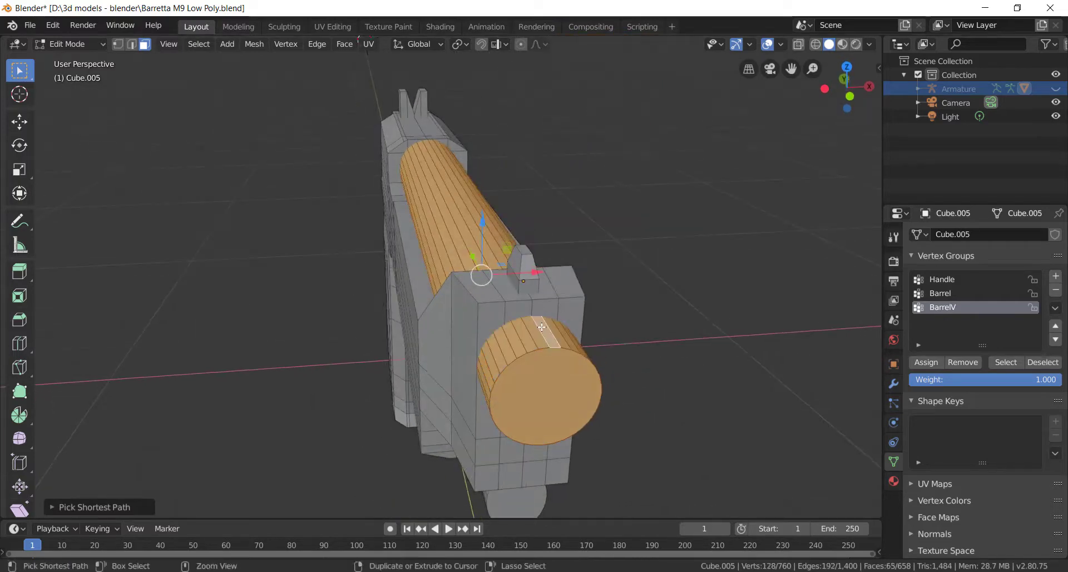
Assign the selected faces to the BarrelV vertex group, test the group by reselecting it, and leave it deselected
middle_drag(533, 356, 609, 218)
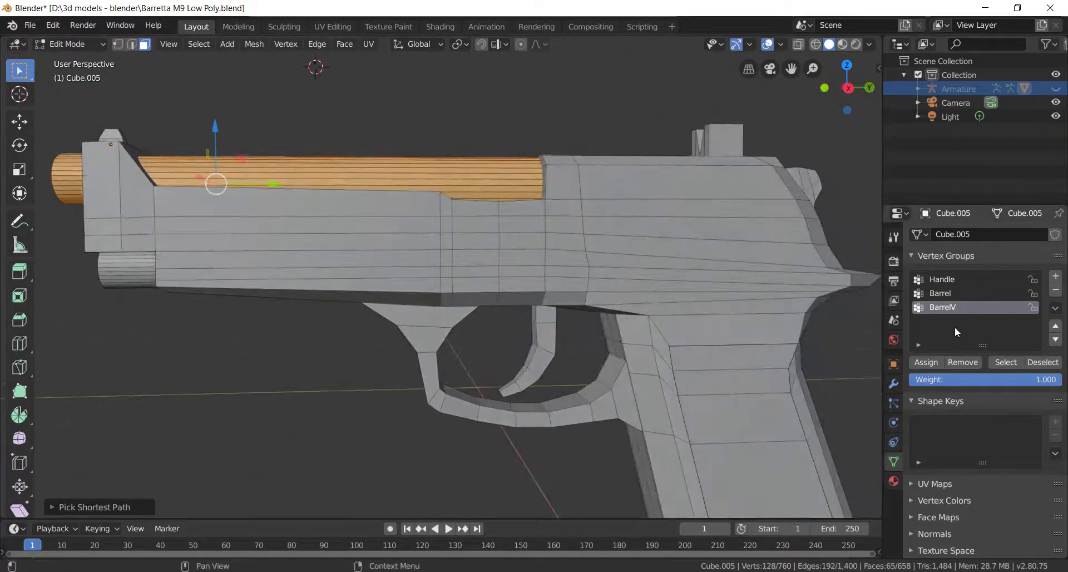
click(935, 360)
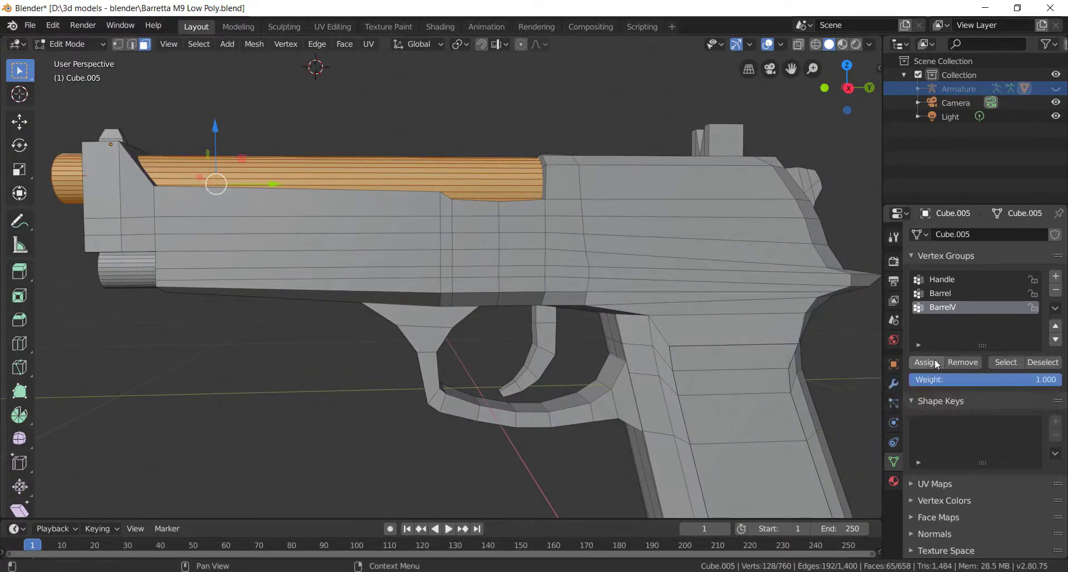
click(1043, 362)
click(1012, 363)
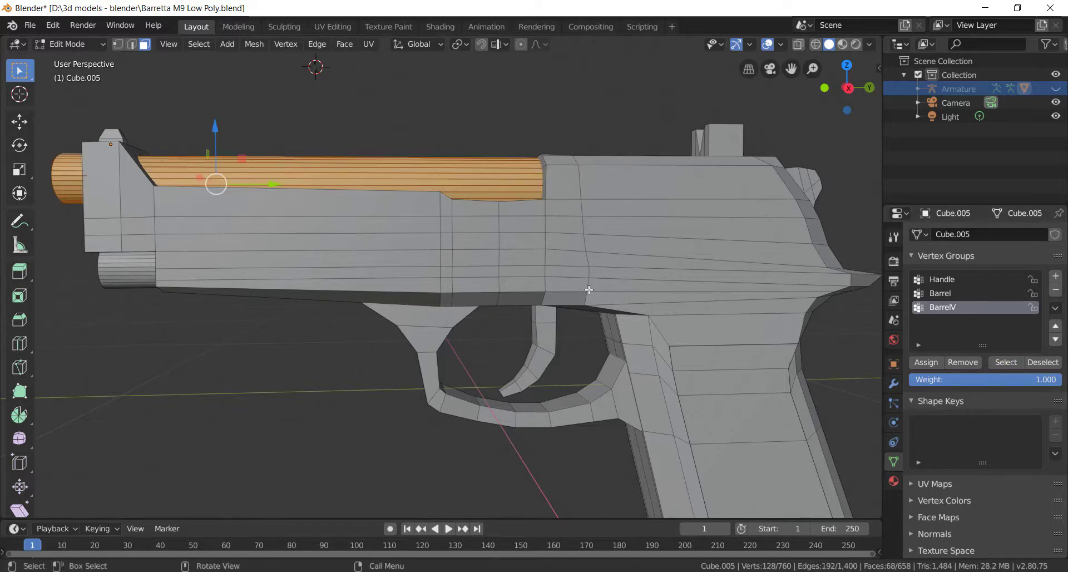
middle_drag(612, 284, 402, 299)
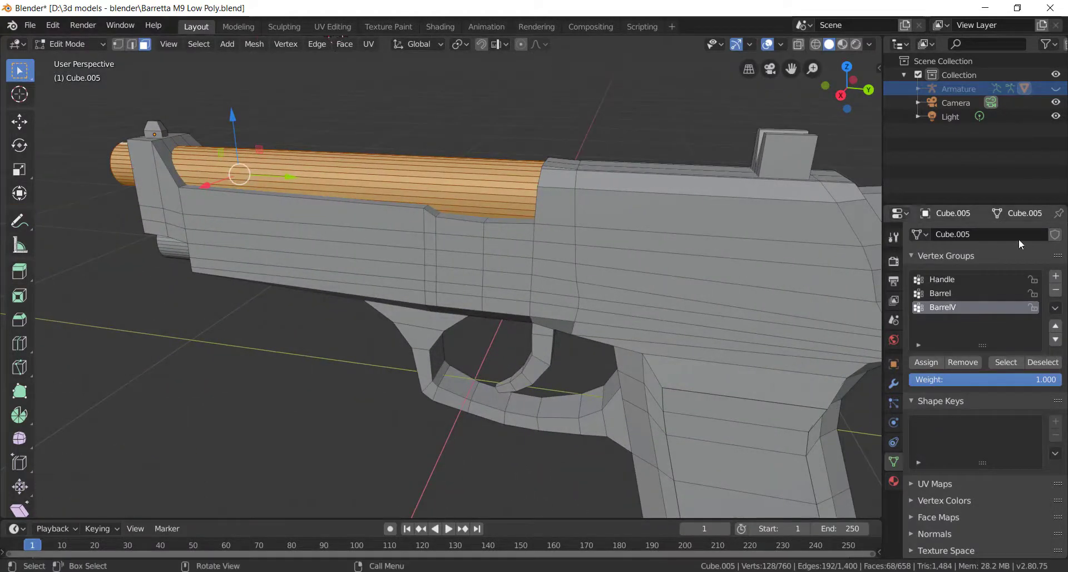
click(1039, 365)
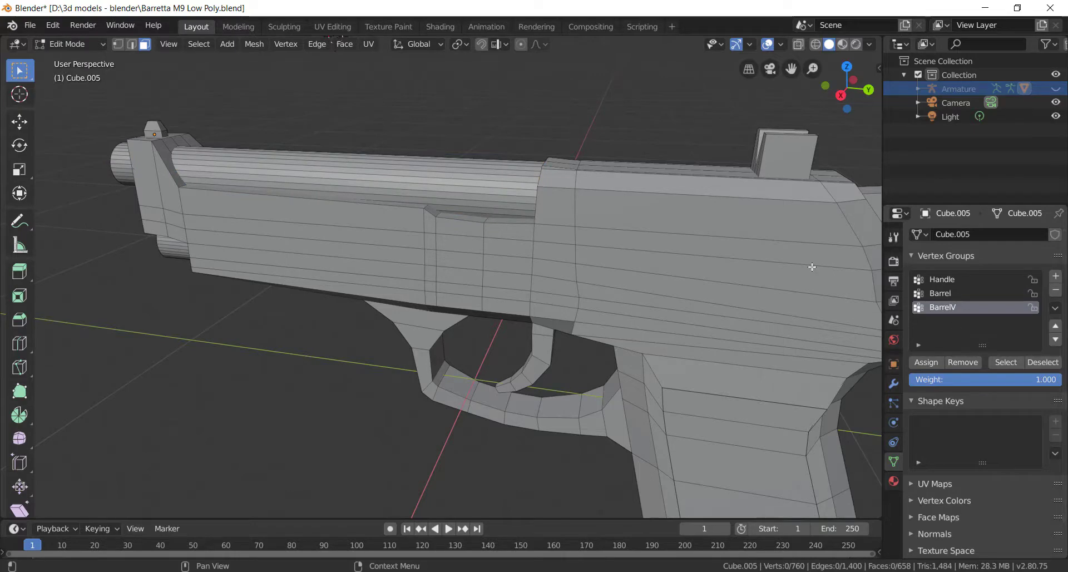
Add a new vertex group to the pistol mesh and name it Trigger
scroll(751, 304, down, 3)
middle_drag(744, 307, 738, 290)
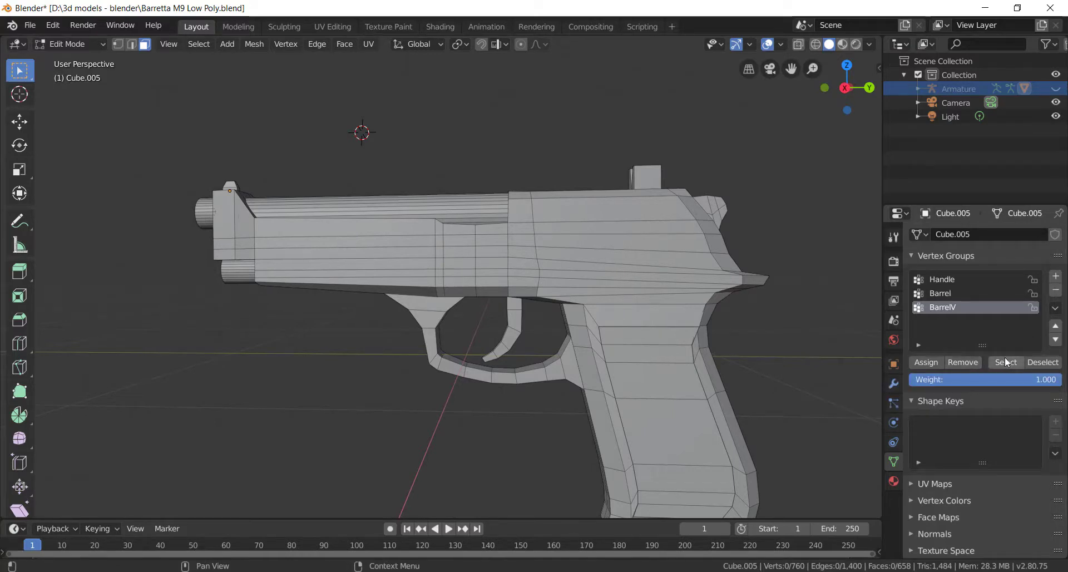
click(1055, 277)
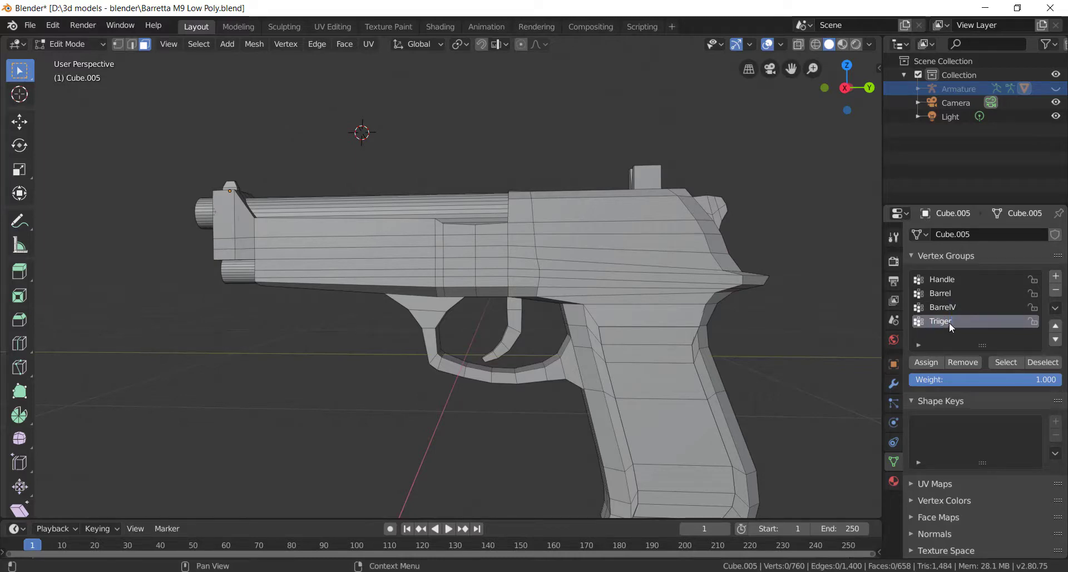
double_click(949, 322)
Select the faces along one side of the trigger guard, from its front mount under the slide to the grip
middle_drag(384, 251, 362, 238)
scroll(436, 309, up, 3)
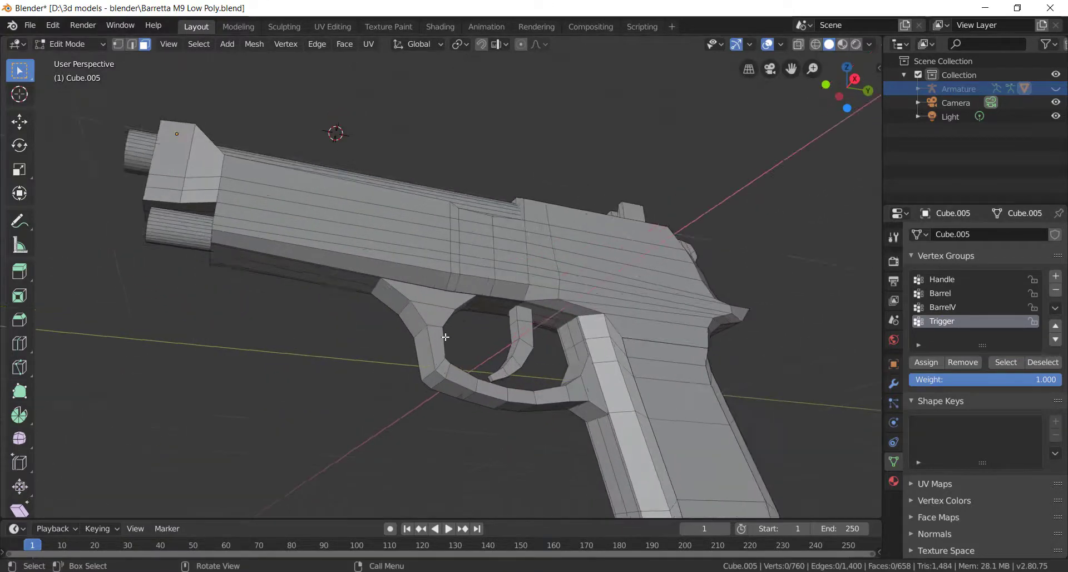
scroll(446, 337, up, 3)
click(436, 312)
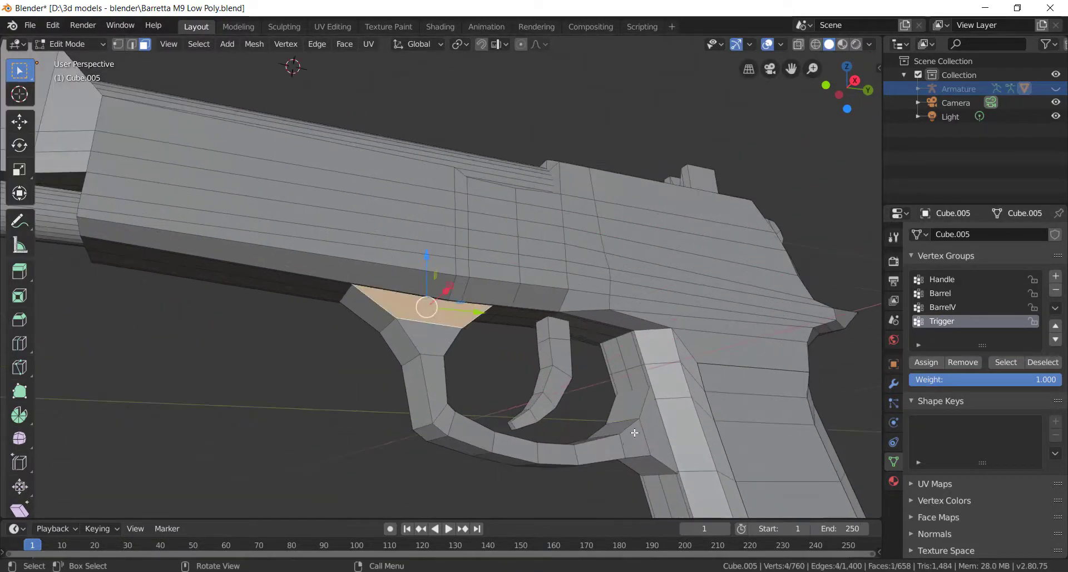
shift+click(652, 436)
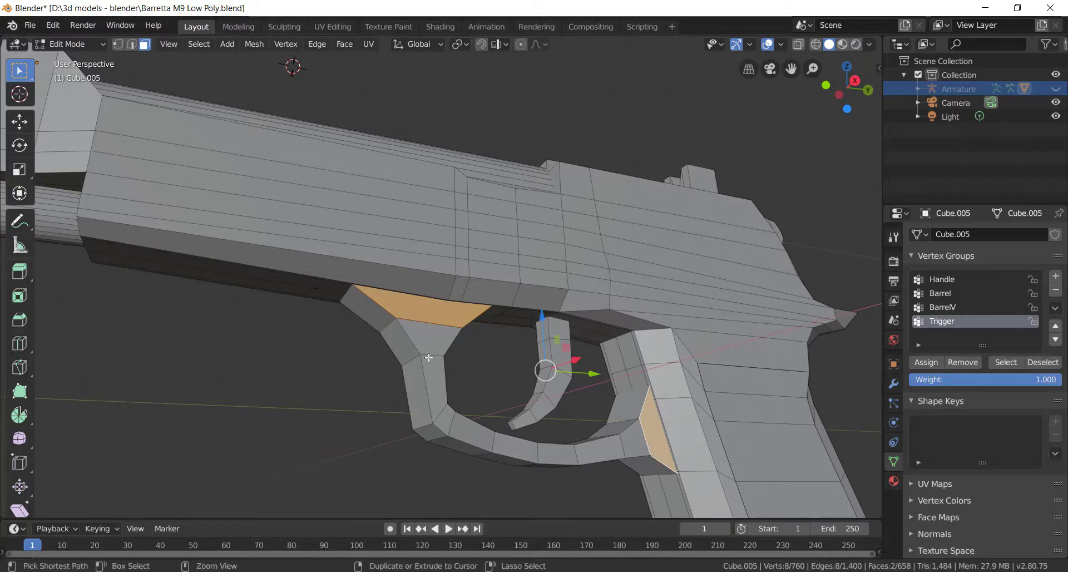
ctrl+click(426, 336)
Extend the selection to the trigger guard's outer front and underside faces and to its opposite side
middle_drag(364, 407, 527, 352)
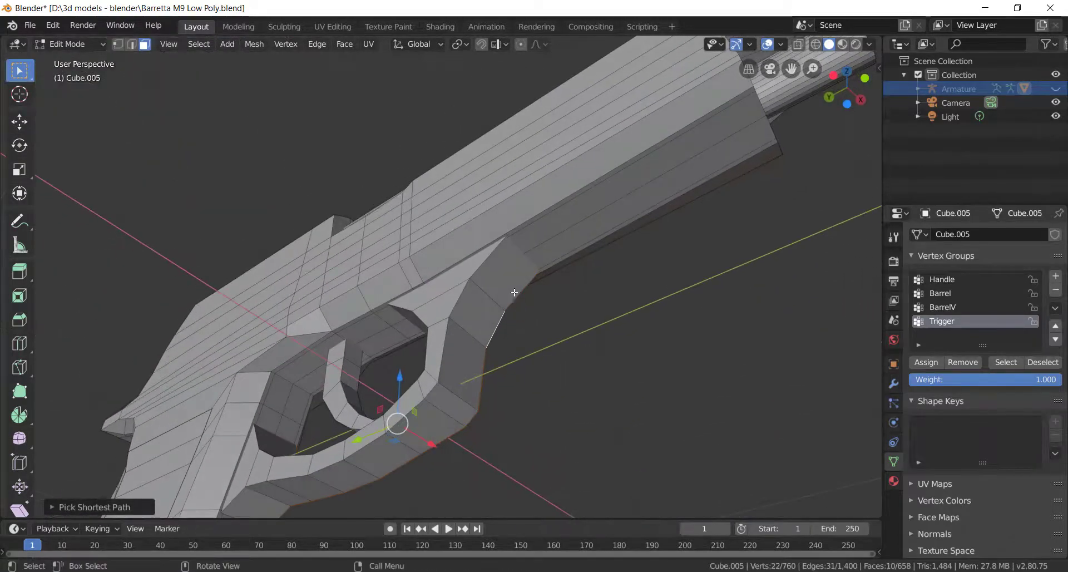
ctrl+click(509, 277)
middle_drag(465, 377, 515, 346)
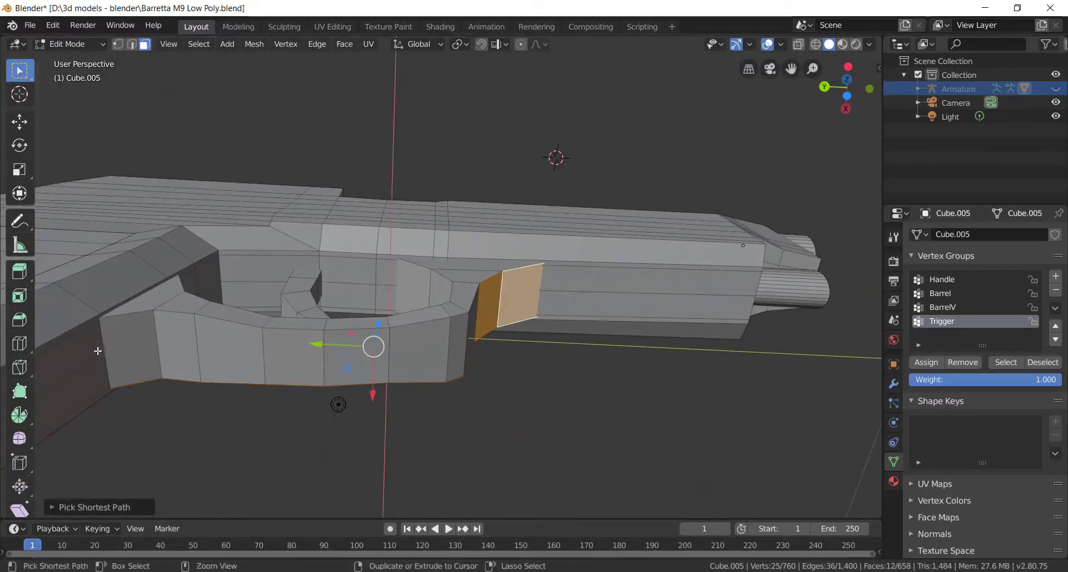
shift+click(90, 350)
ctrl+click(135, 351)
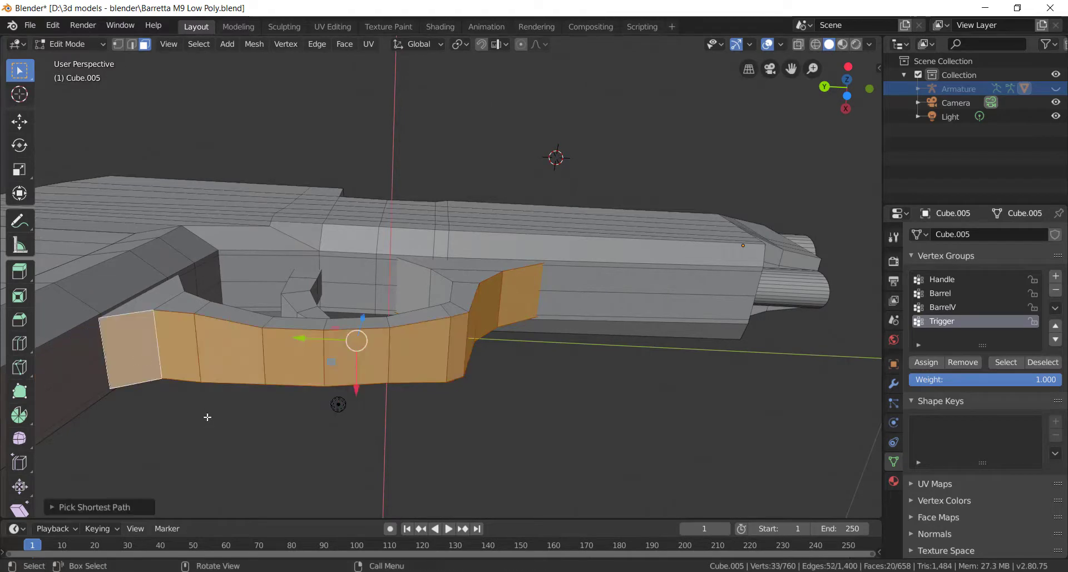
middle_drag(135, 351, 460, 310)
ctrl+click(460, 310)
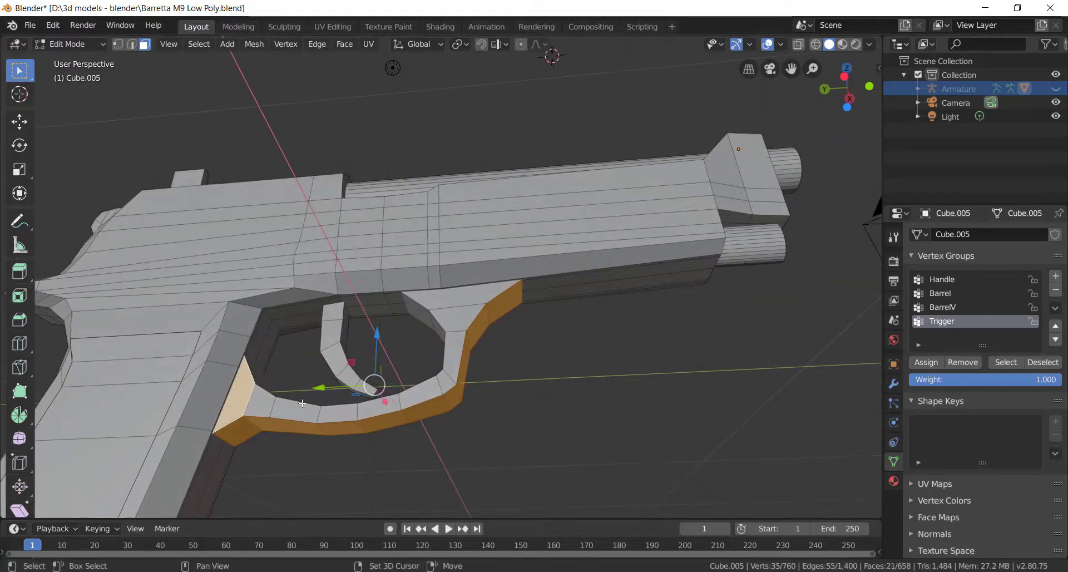
Add the inner rim faces of the trigger guard to the selection with shortest-path picks
middle_drag(436, 362, 469, 379)
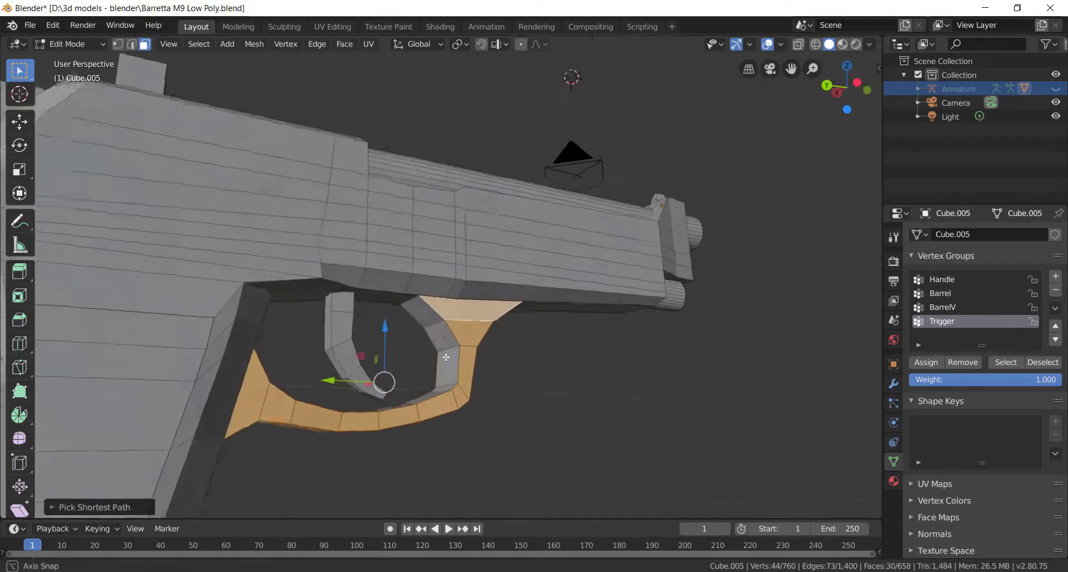
scroll(437, 359, up, 2)
shift+click(410, 333)
middle_drag(406, 457, 317, 485)
ctrl+click(239, 404)
Add the curved trigger's side, rear and front faces to the trigger guard selection
middle_drag(239, 404, 590, 295)
ctrl+click(282, 323)
ctrl+click(576, 336)
shift+click(593, 282)
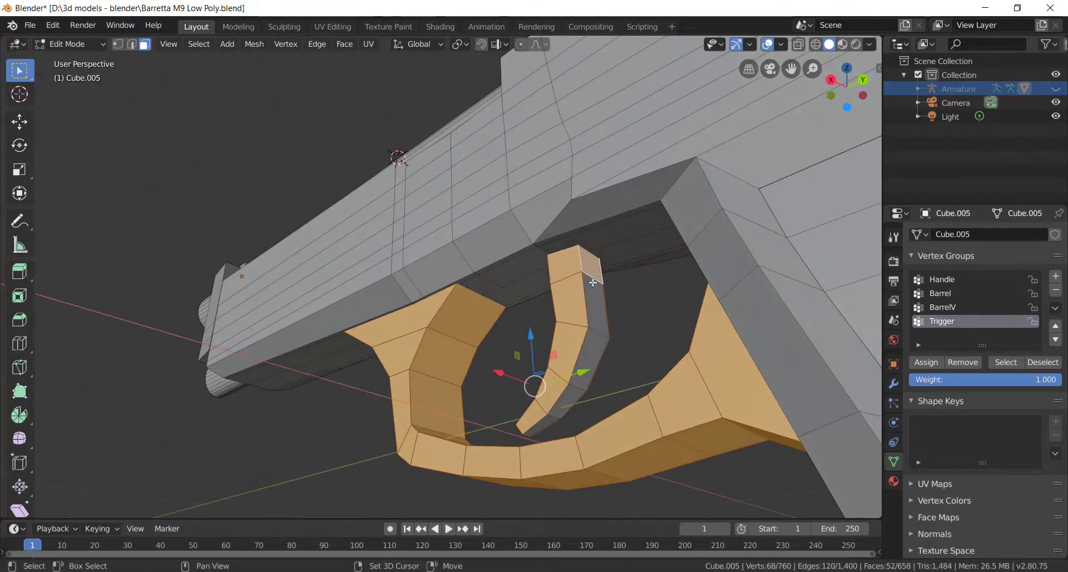
ctrl+click(542, 425)
middle_drag(542, 425, 591, 483)
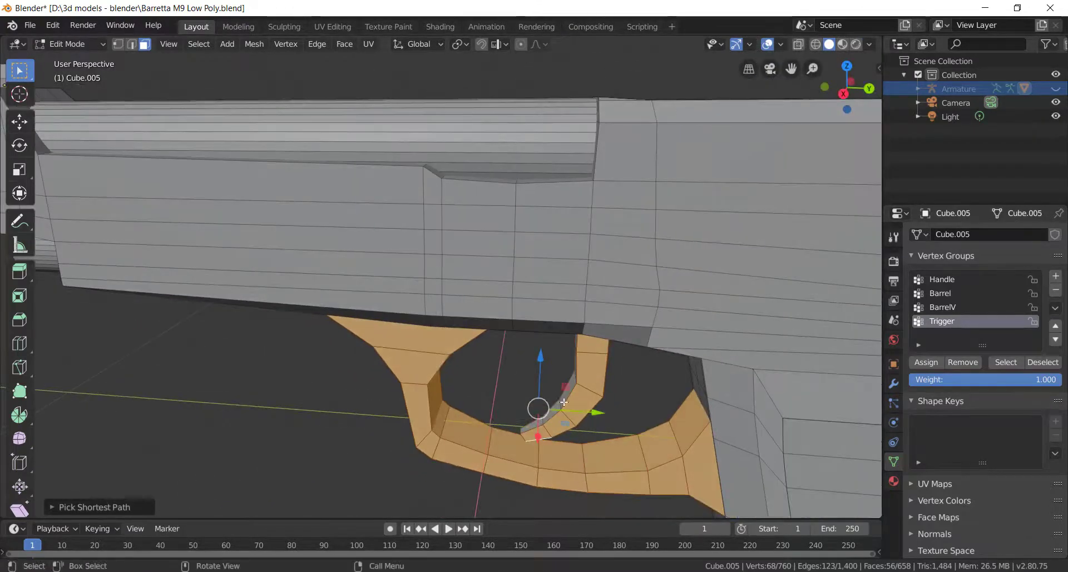
middle_drag(563, 401, 589, 384)
shift+click(589, 378)
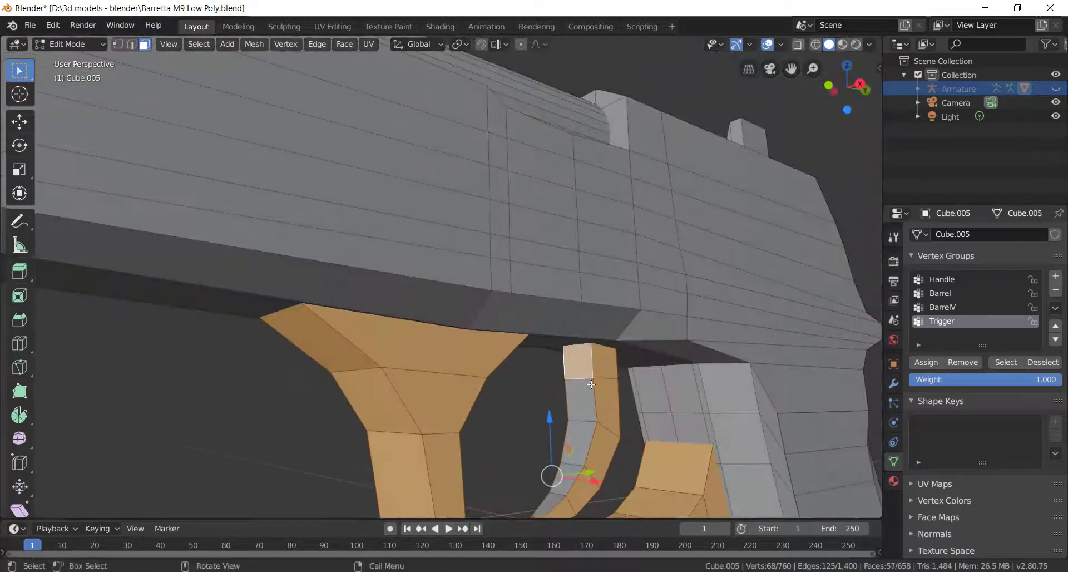
ctrl+click(548, 497)
Assign the selected faces to the Trigger vertex group, test the group by reselecting it, and leave it deselected
middle_drag(548, 496, 418, 342)
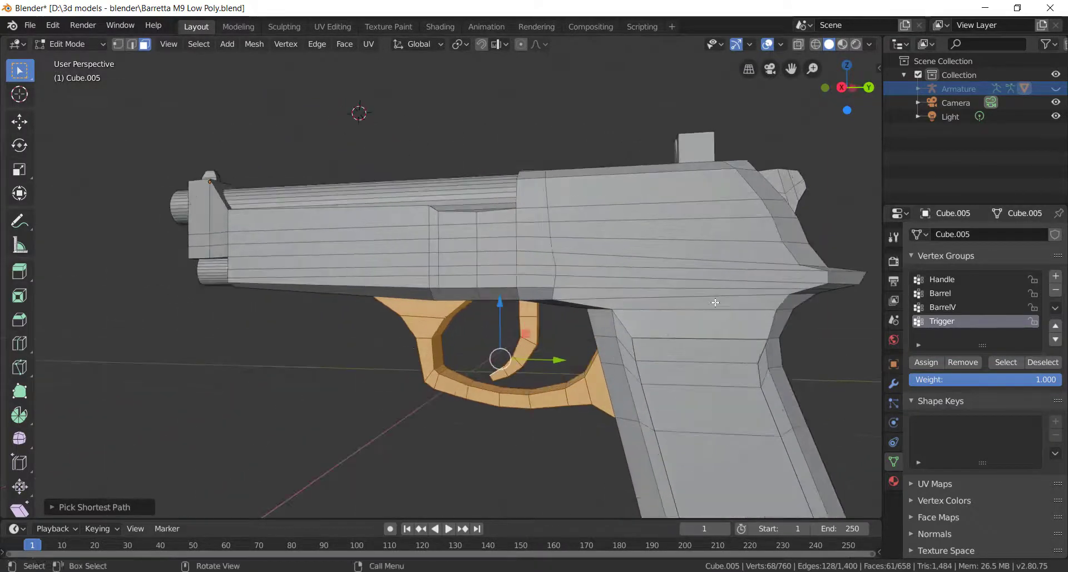
click(937, 363)
click(1035, 361)
click(1009, 362)
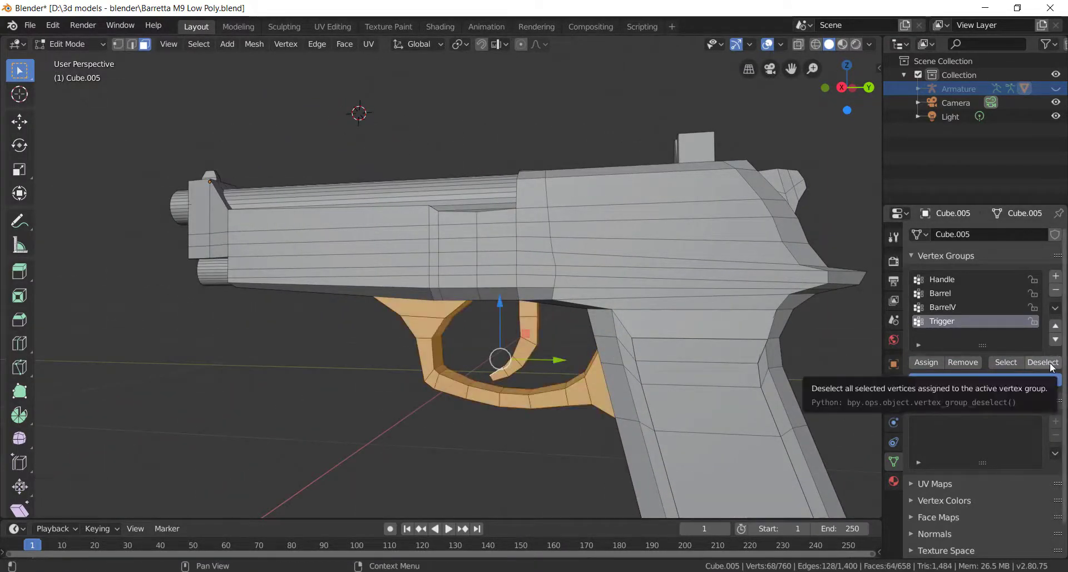
click(1050, 362)
Check the BarrelV vertex group by selecting its faces and deselecting them again
click(984, 312)
click(1009, 363)
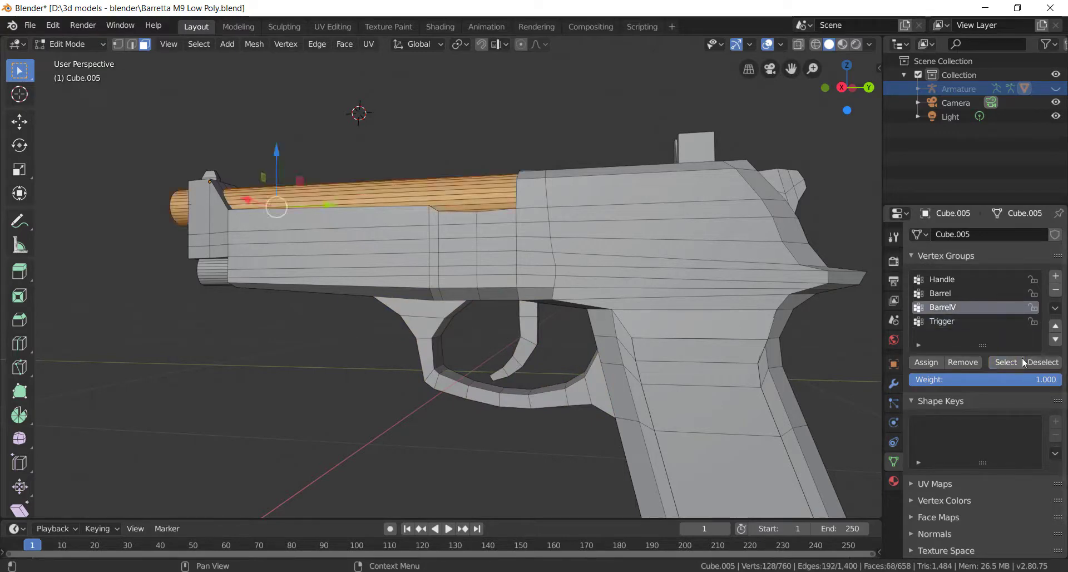
click(1040, 362)
Add another vertex group to the pistol mesh and name it Small Parts
scroll(493, 258, down, 2)
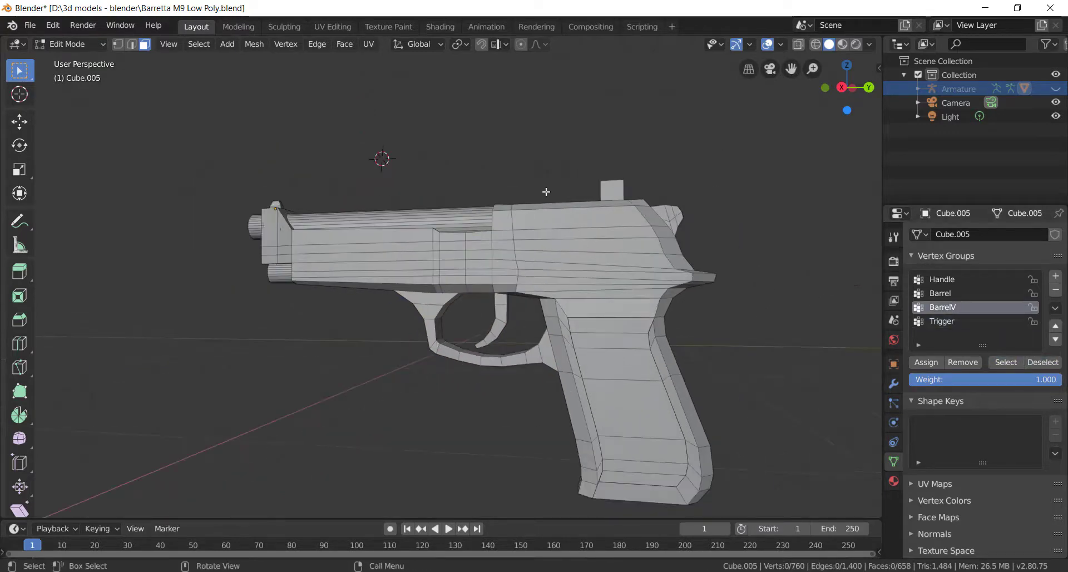
middle_drag(577, 202, 521, 250)
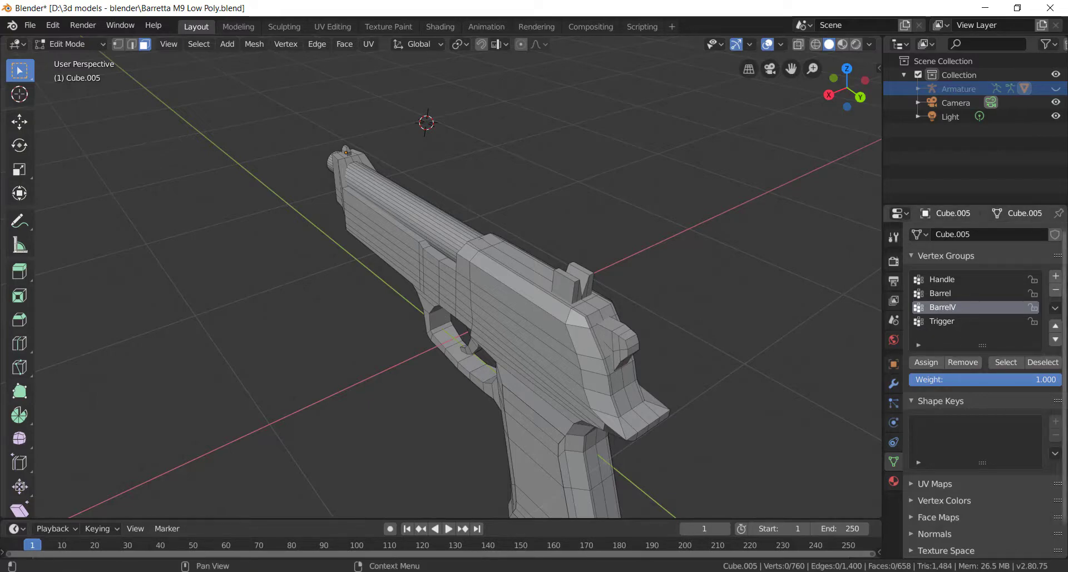
click(1055, 276)
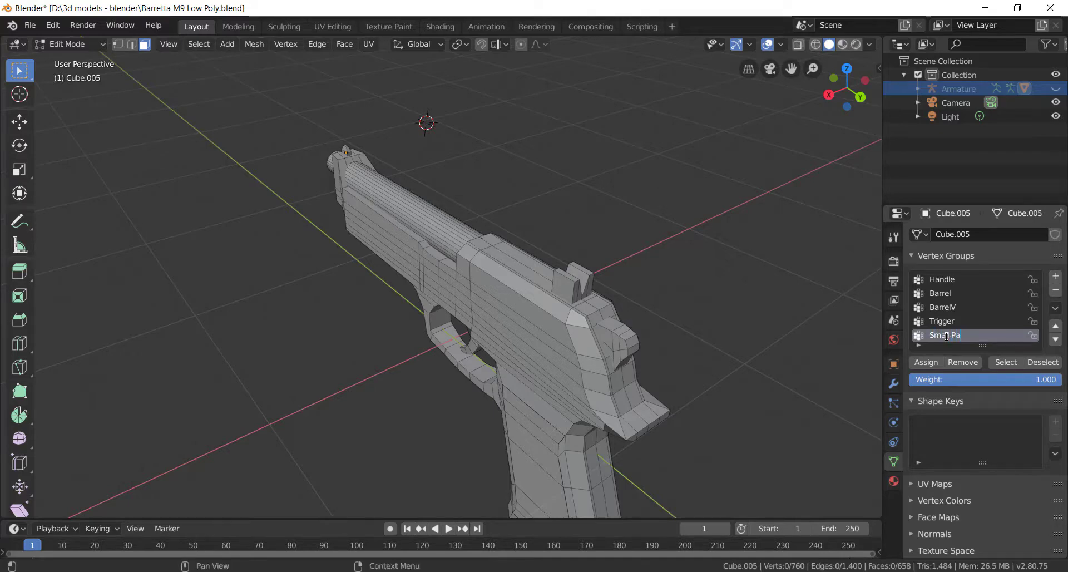
Select the faces on one side of the hammer at the rear of the slide
mouse_move(695, 262)
middle_down()
mouse_move(626, 251)
mouse_move(715, 259)
middle_up()
drag(790, 69, 392, 102)
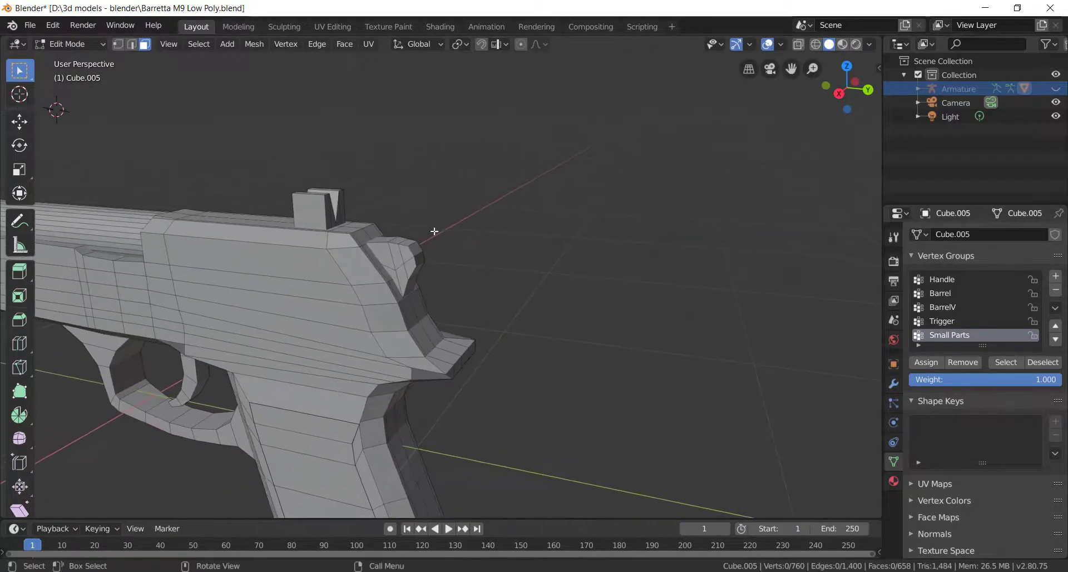
scroll(434, 231, up, 2)
middle_drag(434, 232, 395, 228)
scroll(394, 227, up, 2)
click(392, 218)
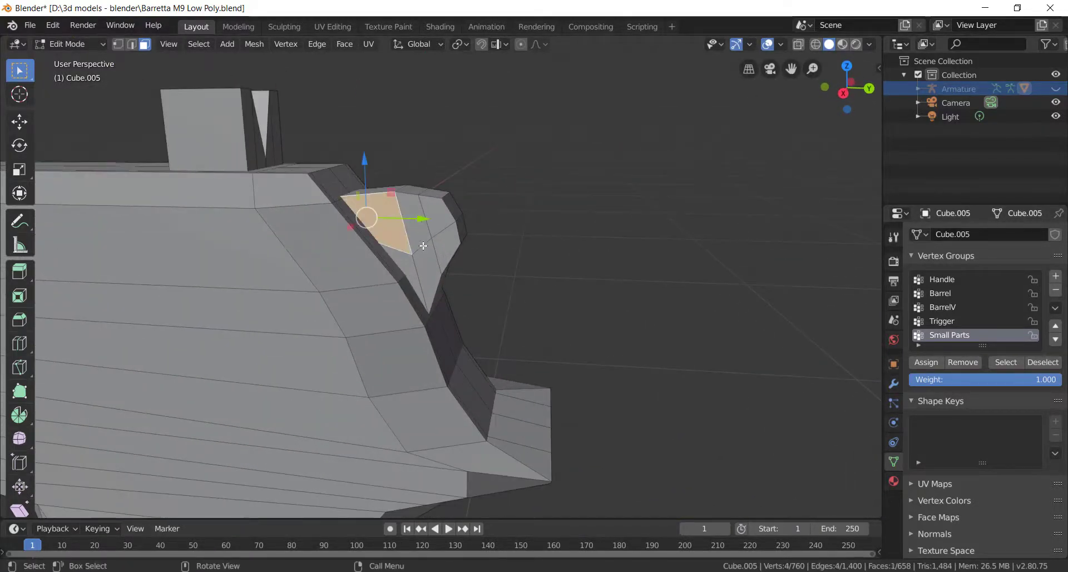
shift+click(389, 247)
shift+click(427, 275)
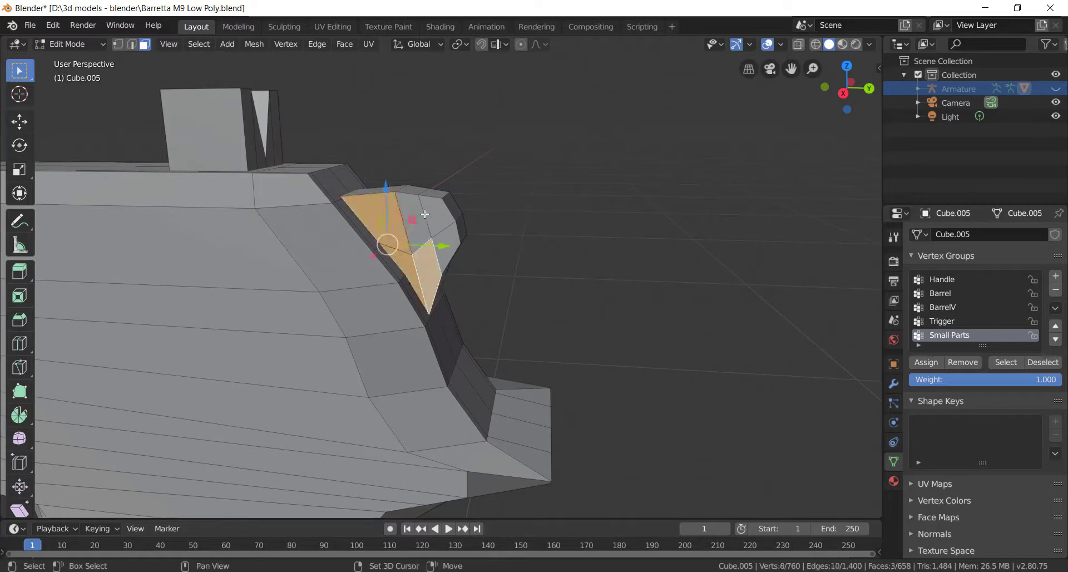
ctrl+click(448, 257)
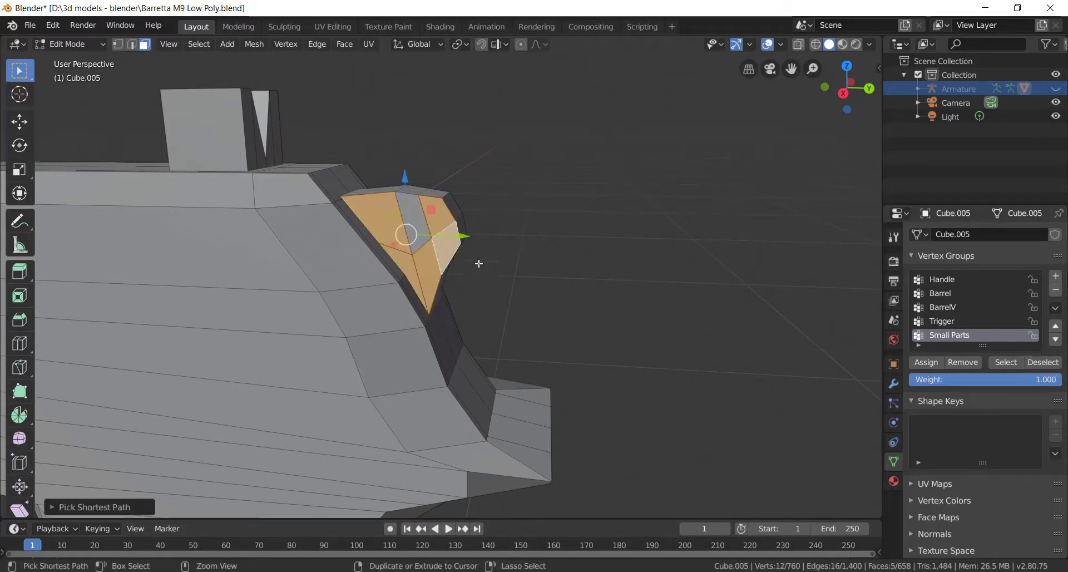
Add the faces on the hammer's other side and underside to the selection
middle_drag(448, 257, 239, 170)
ctrl+click(242, 167)
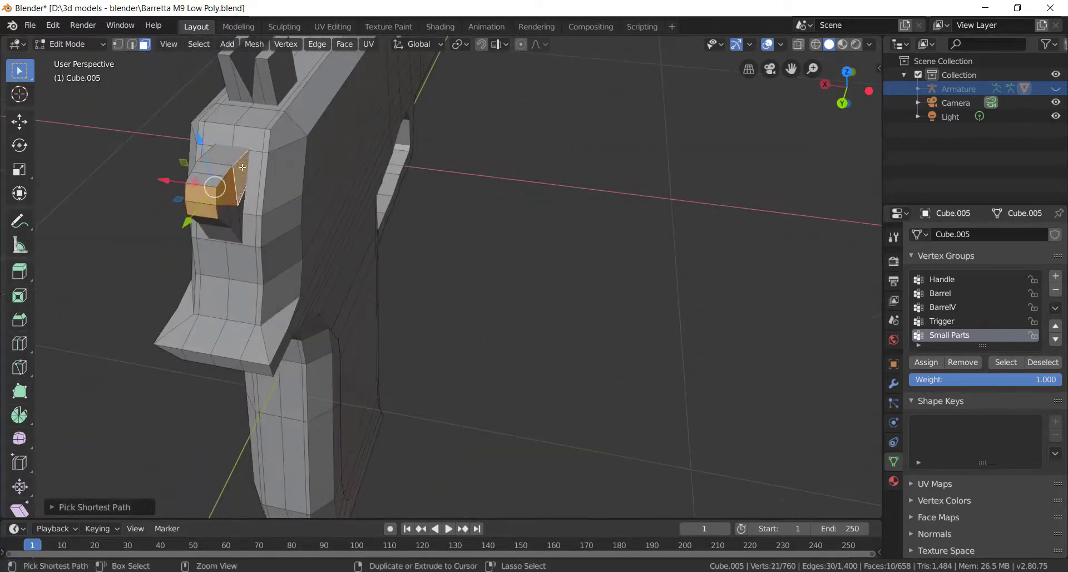
ctrl+click(236, 232)
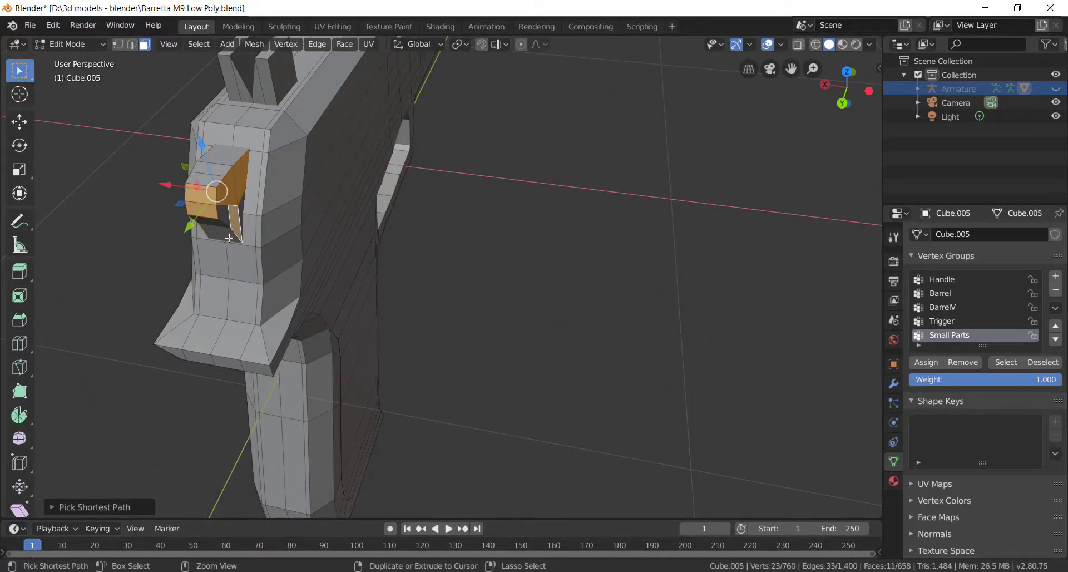
shift+click(240, 208)
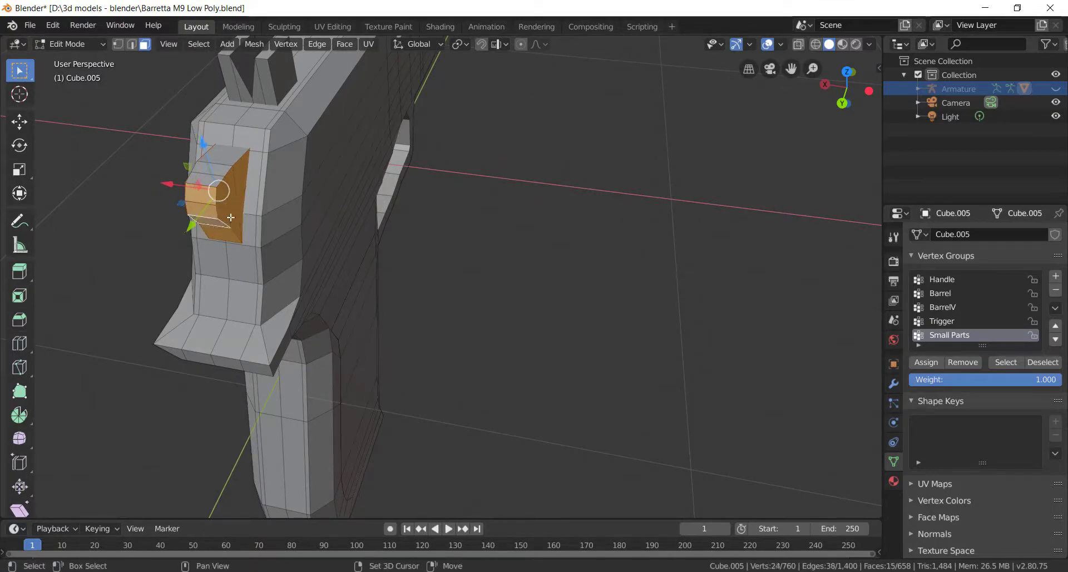
Add the hammer's top faces and the missed face on its side to the selection
middle_drag(231, 217, 300, 205)
shift+click(213, 188)
scroll(180, 183, up, 3)
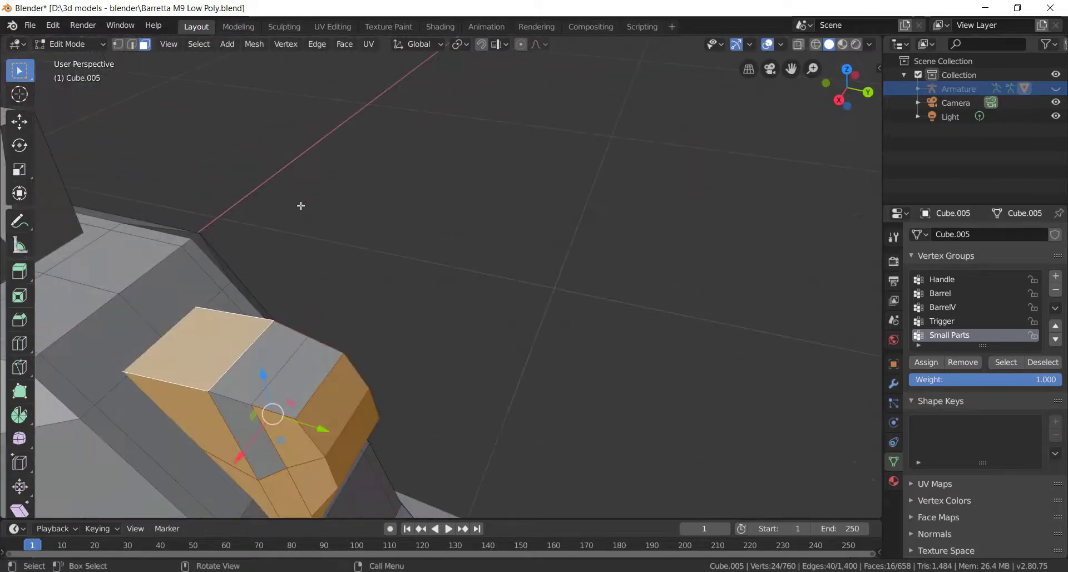
ctrl+click(314, 366)
shift+click(259, 452)
Add the outer side face and the rear-facing faces of the rear sight to the selection
middle_drag(267, 465, 325, 346)
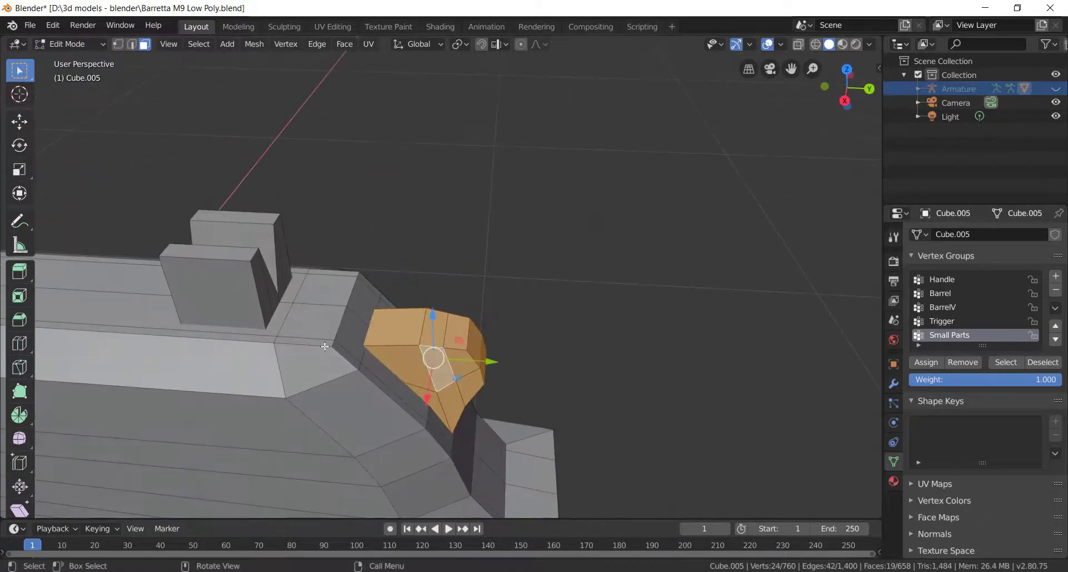
shift+click(237, 292)
shift+click(268, 297)
shift+click(273, 295)
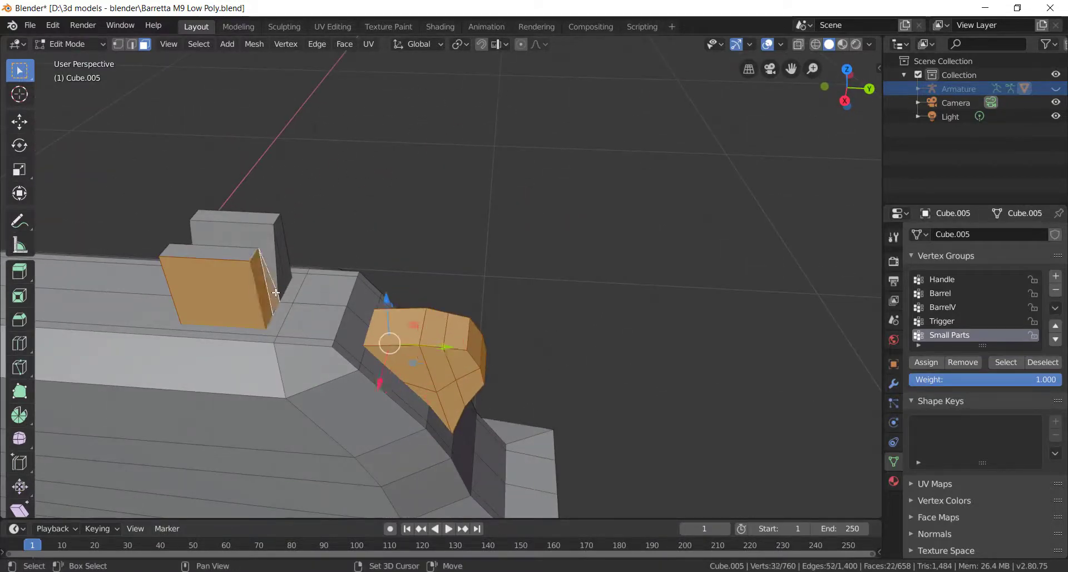
shift+click(281, 280)
shift+click(286, 269)
middle_drag(264, 300, 362, 295)
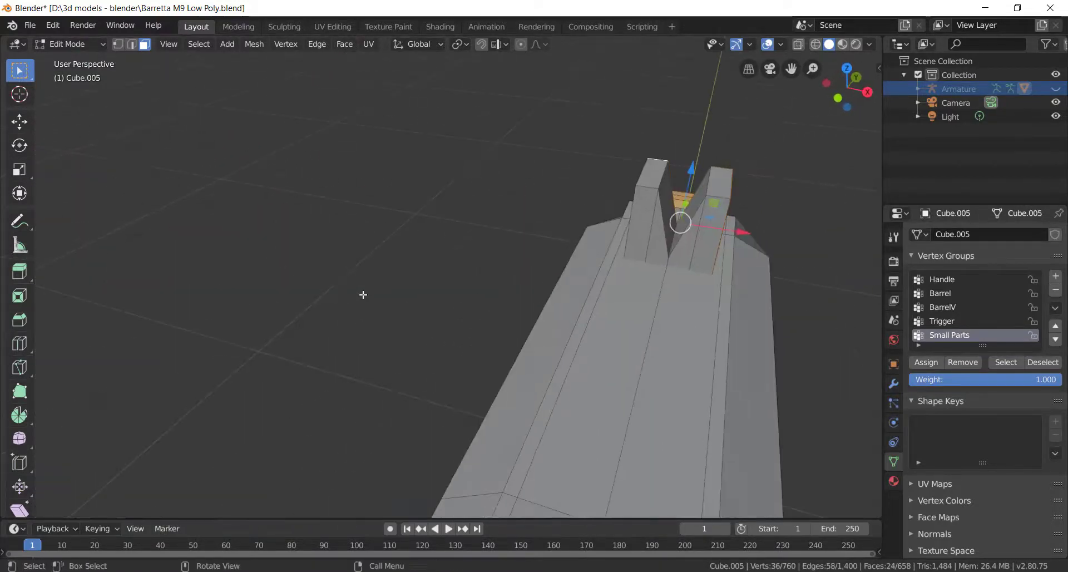
Add the remaining front, inner, outer and top faces of both rear sight posts to the selection
ctrl+click(645, 227)
mouse_move(693, 269)
middle_down()
mouse_move(694, 298)
mouse_move(691, 265)
middle_up()
ctrl+click(713, 144)
middle_drag(713, 144, 633, 216)
shift+click(628, 281)
shift+click(643, 331)
shift+click(659, 337)
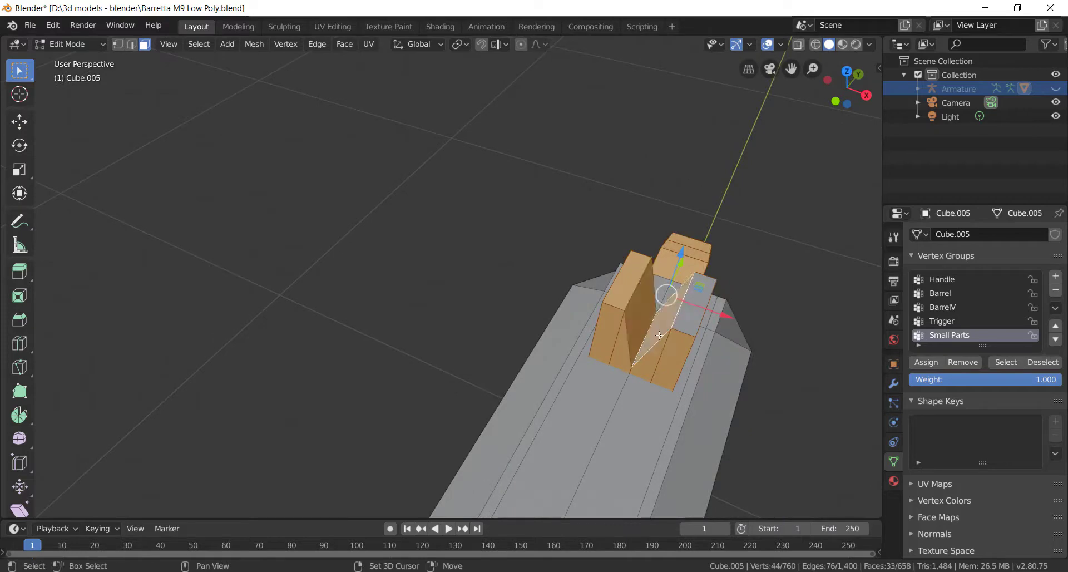
shift+click(676, 334)
shift+click(685, 329)
shift+click(681, 342)
Add all faces of the front sight above the muzzle to the selection
middle_drag(680, 342, 426, 291)
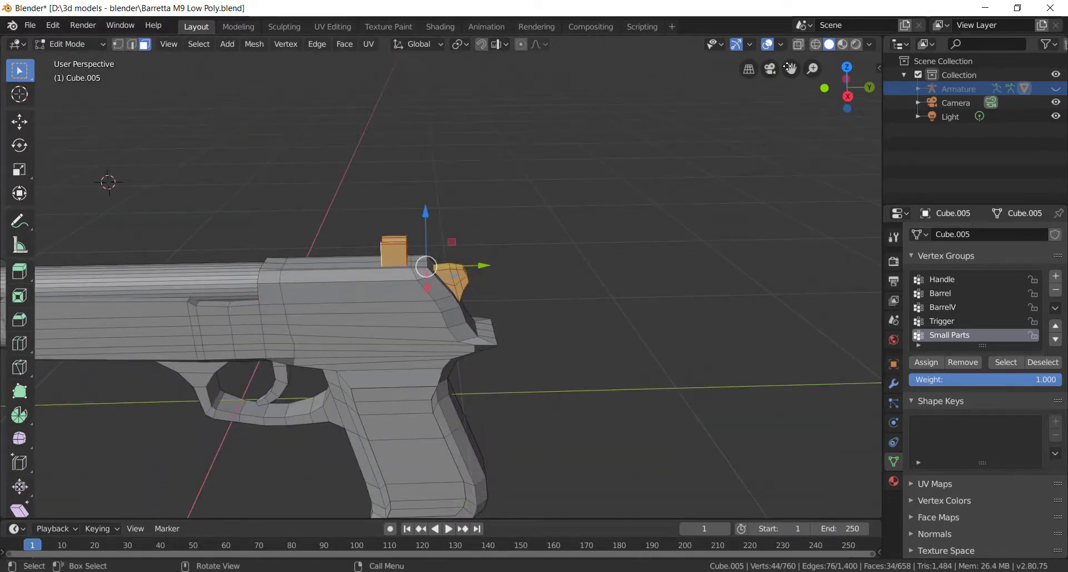
drag(790, 68, 512, 236)
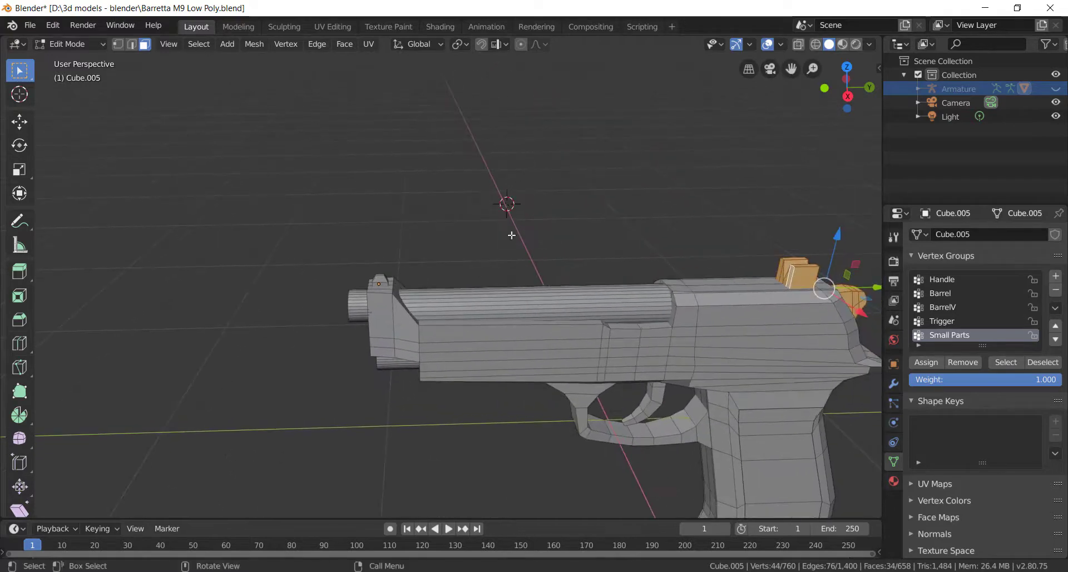
scroll(317, 243, up, 6)
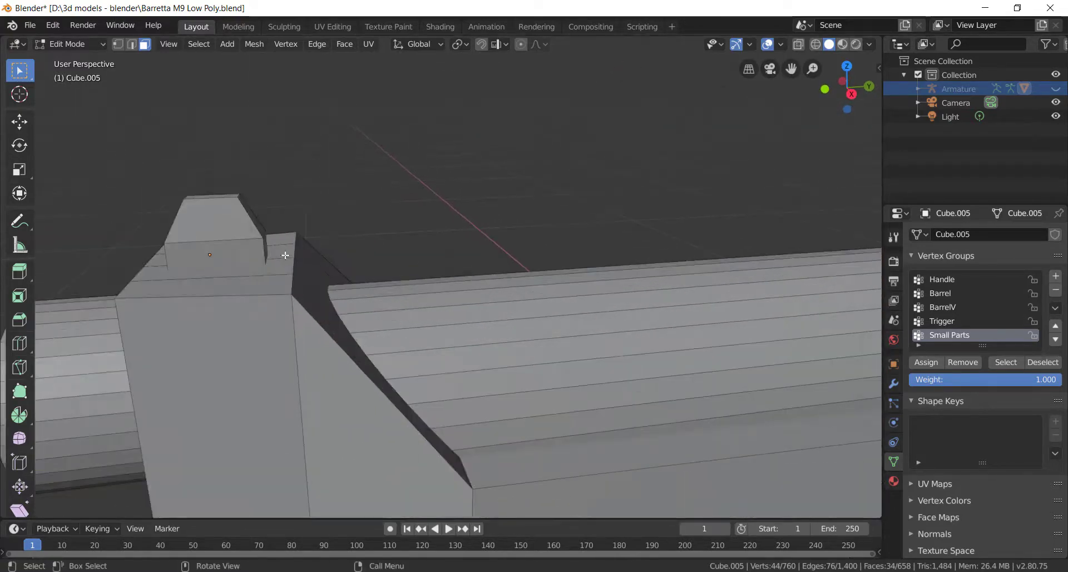
shift+click(245, 251)
shift+click(229, 226)
middle_drag(284, 281, 389, 328)
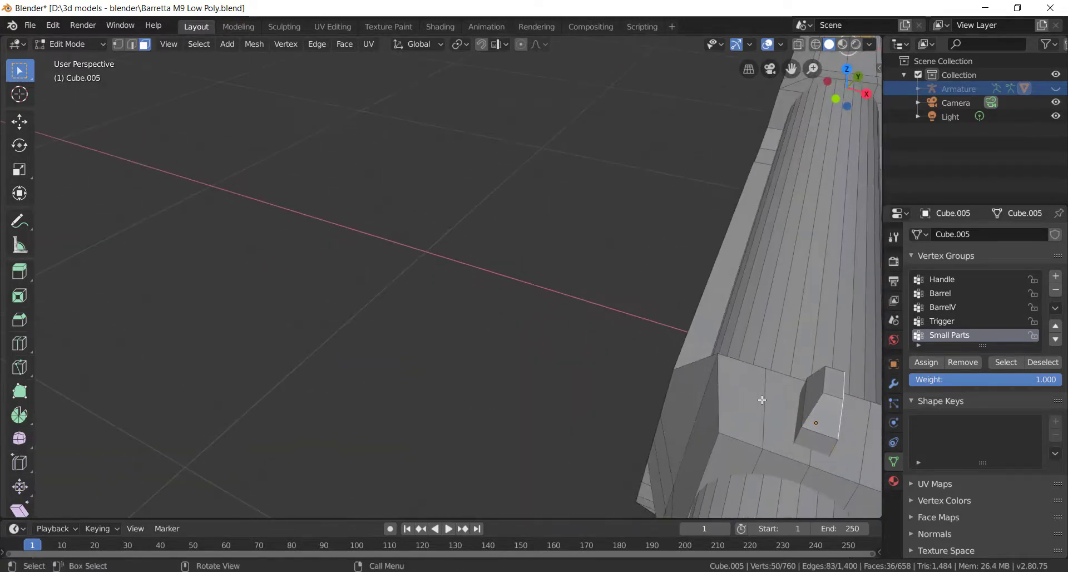
ctrl+click(808, 417)
shift+click(809, 417)
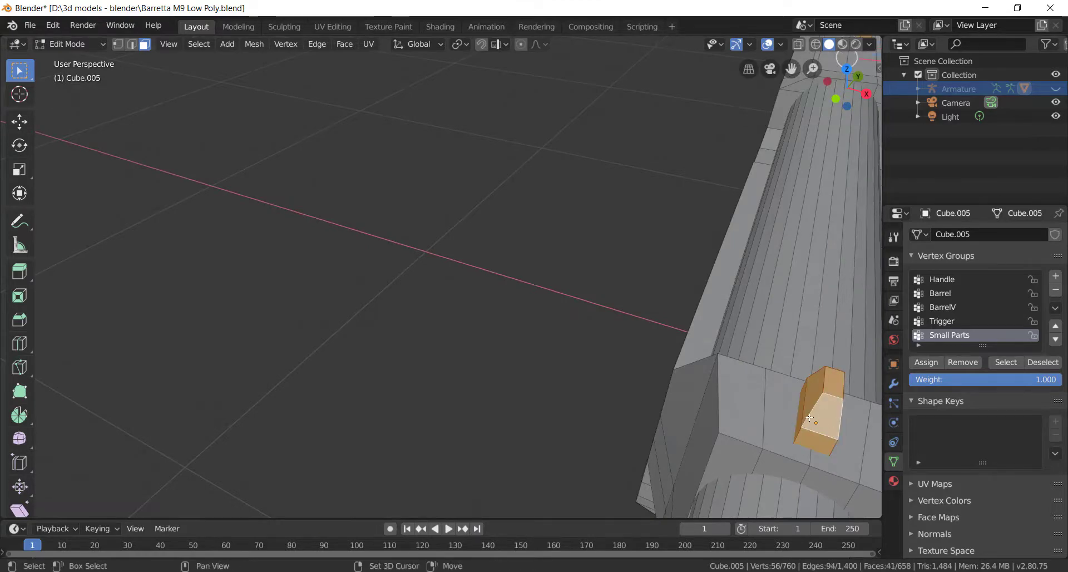
middle_drag(810, 417, 175, 270)
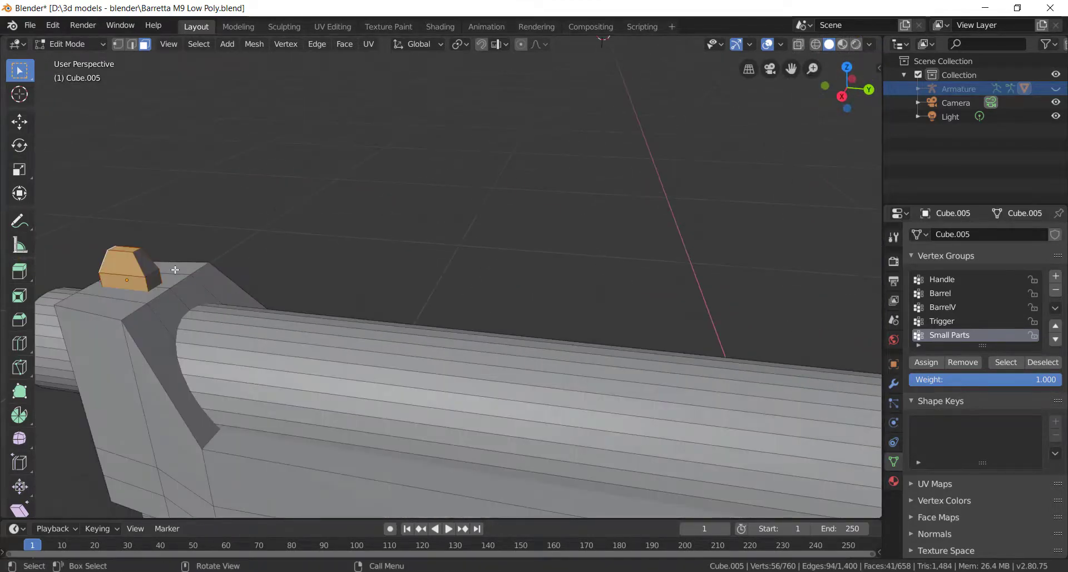
shift+click(150, 268)
Assign the selected hammer and sight faces to the Small Parts vertex group, test it by reselecting, and leave it deselected
scroll(548, 298, down, 6)
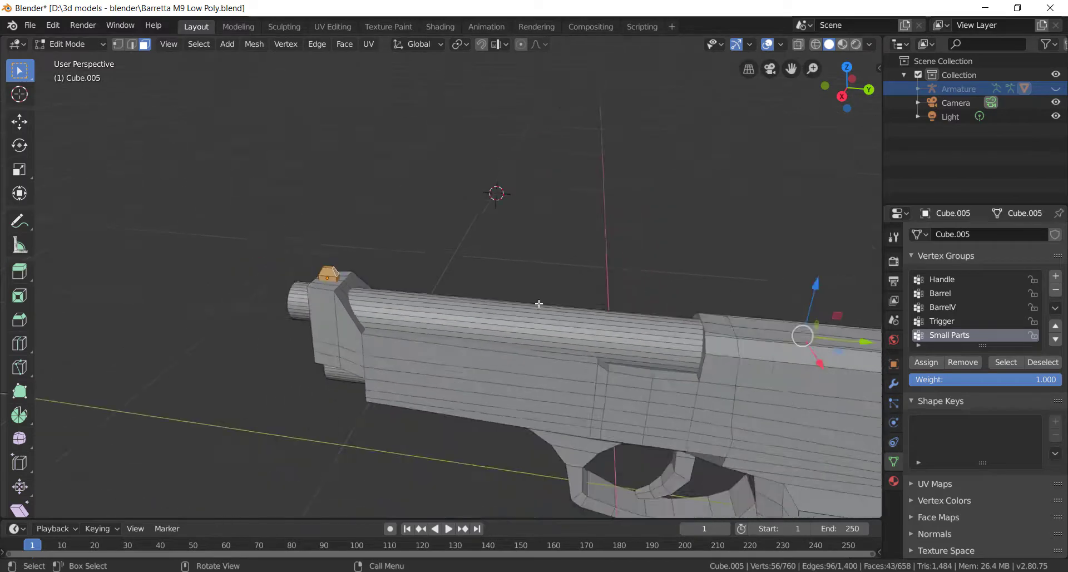
middle_drag(538, 302, 546, 291)
scroll(545, 291, down, 3)
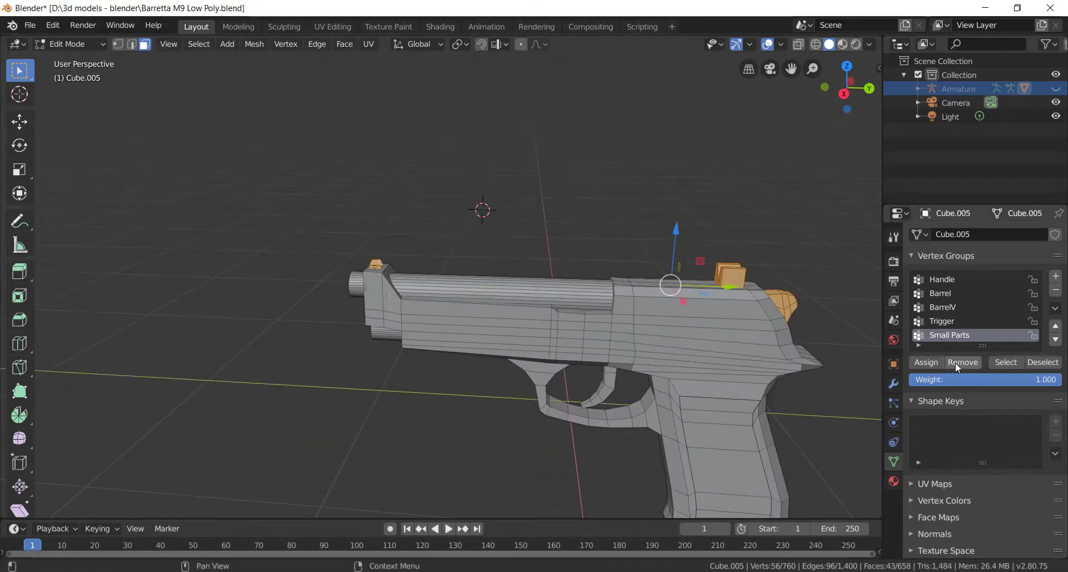
click(938, 363)
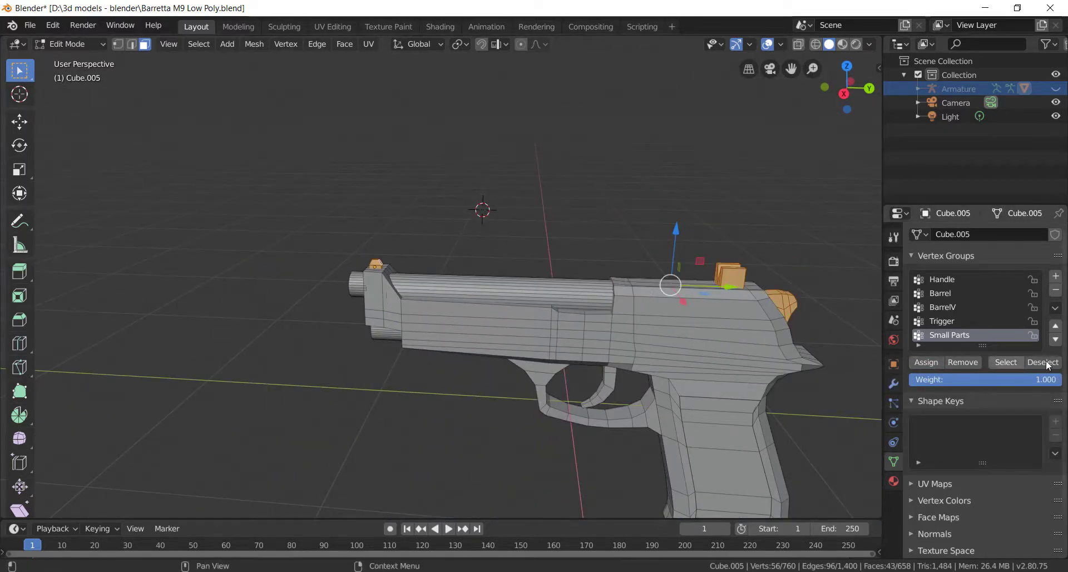
click(1005, 362)
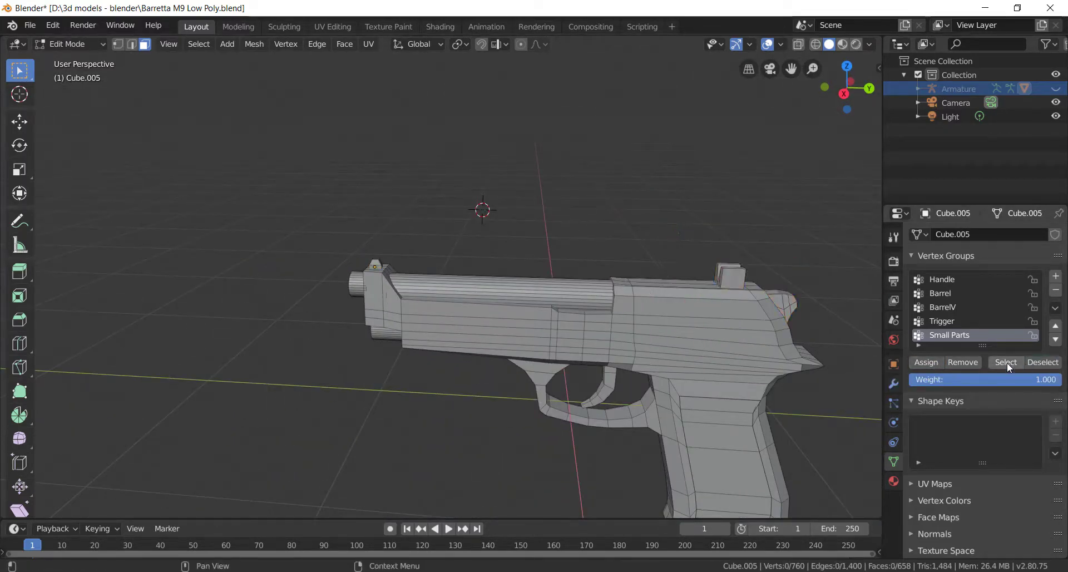
click(1040, 363)
Check the Trigger and BarrelV vertex groups by selecting and deselecting the faces of each
click(976, 322)
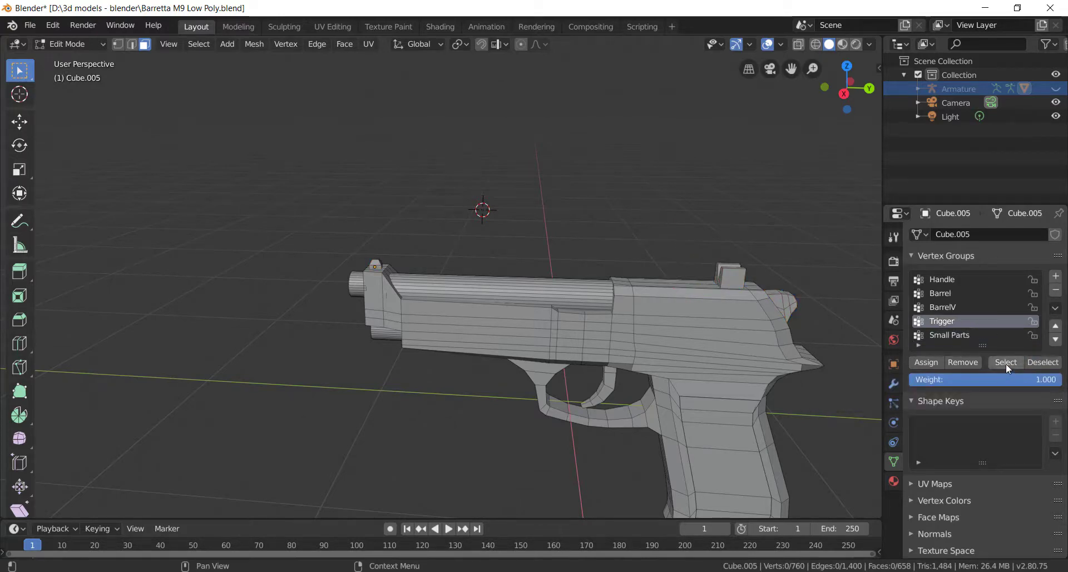
click(1005, 363)
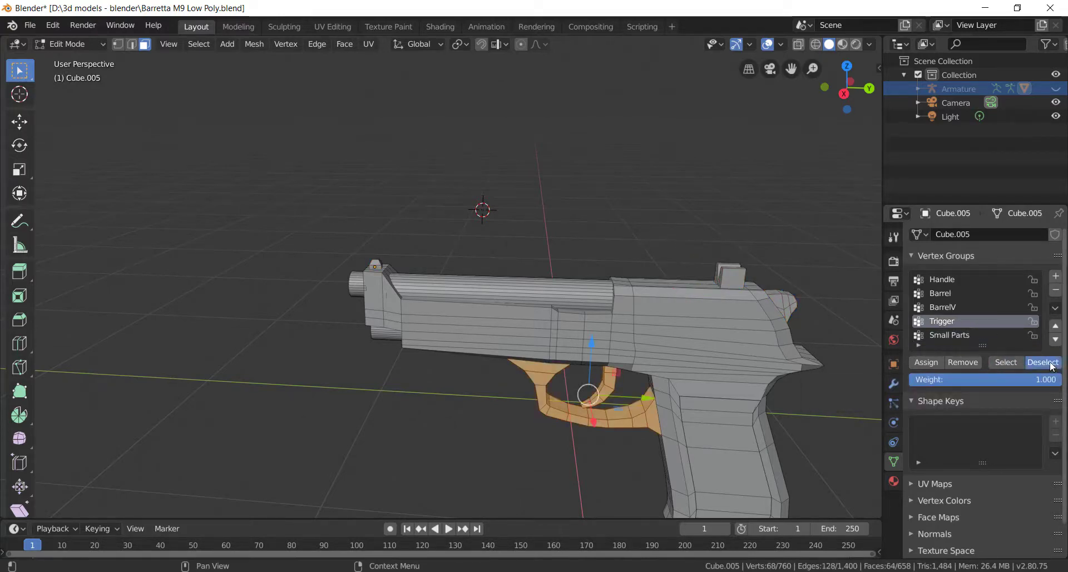
click(1042, 362)
click(993, 307)
click(1009, 363)
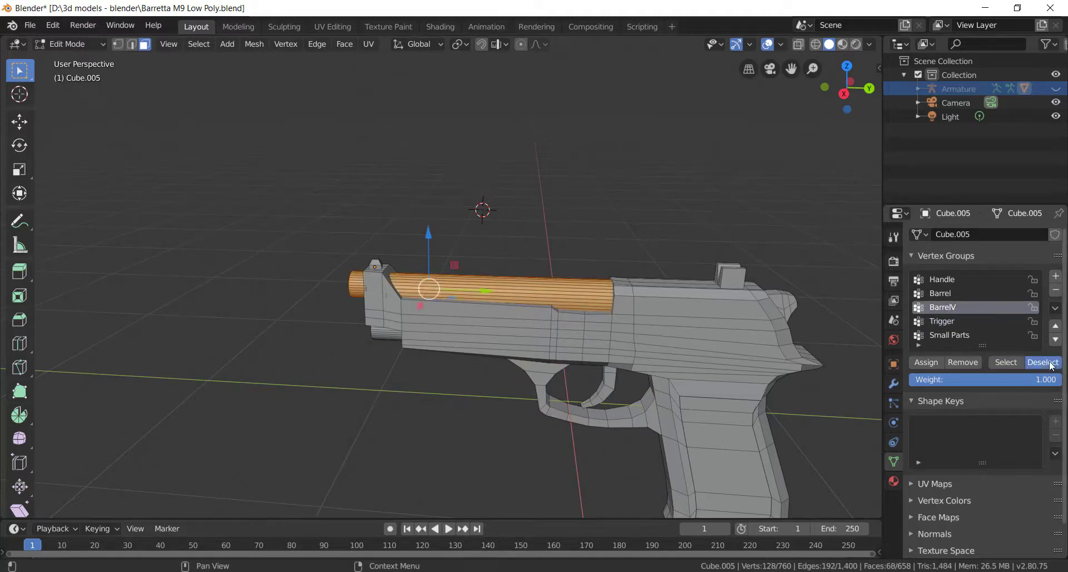
click(1043, 363)
scroll(773, 207, down, 2)
scroll(773, 207, up, 2)
middle_drag(774, 207, 692, 252)
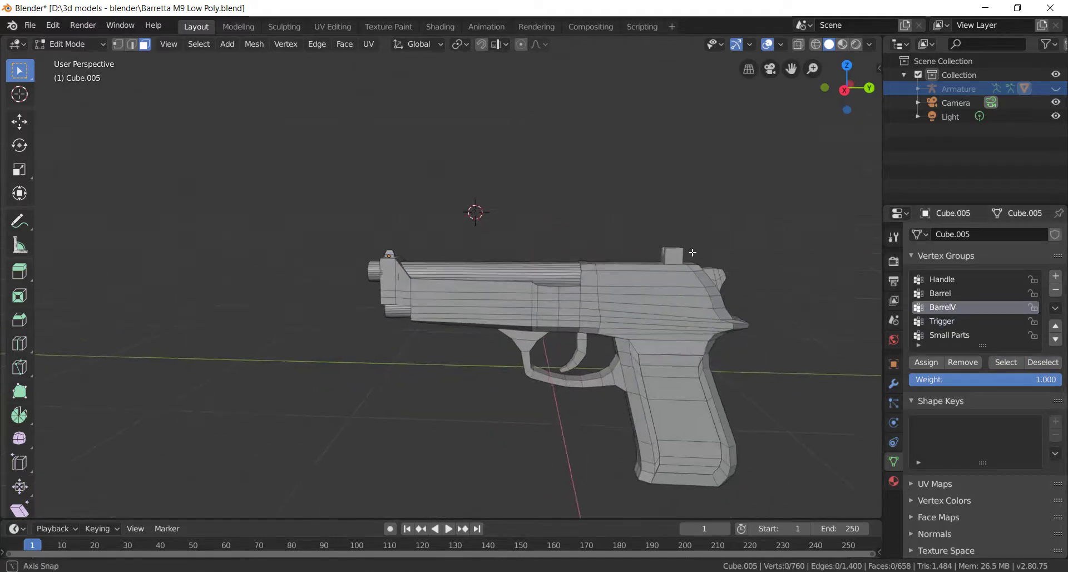
scroll(692, 252, up, 2)
scroll(781, 167, down, 1)
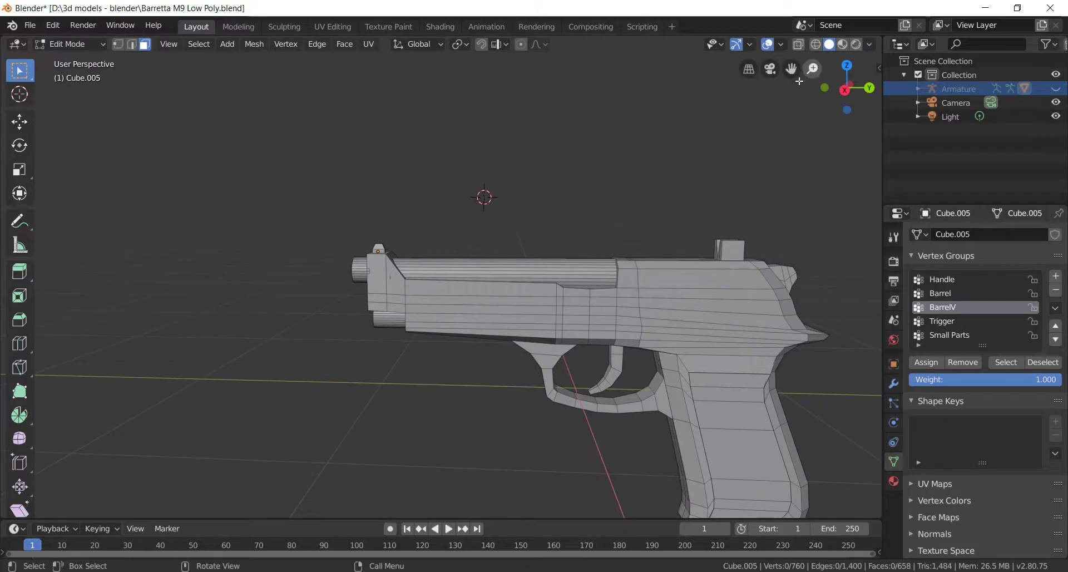
drag(792, 71, 638, 21)
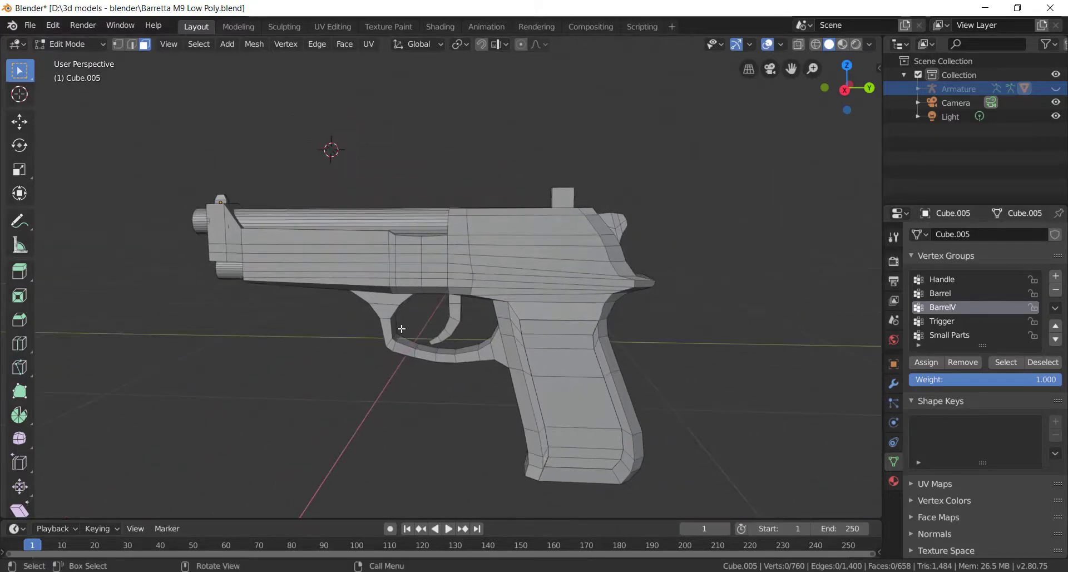
scroll(523, 270, up, 1)
scroll(604, 404, down, 1)
mouse_move(462, 384)
middle_down()
mouse_move(472, 369)
mouse_move(503, 374)
mouse_move(460, 369)
mouse_move(479, 377)
middle_up()
scroll(478, 377, down, 2)
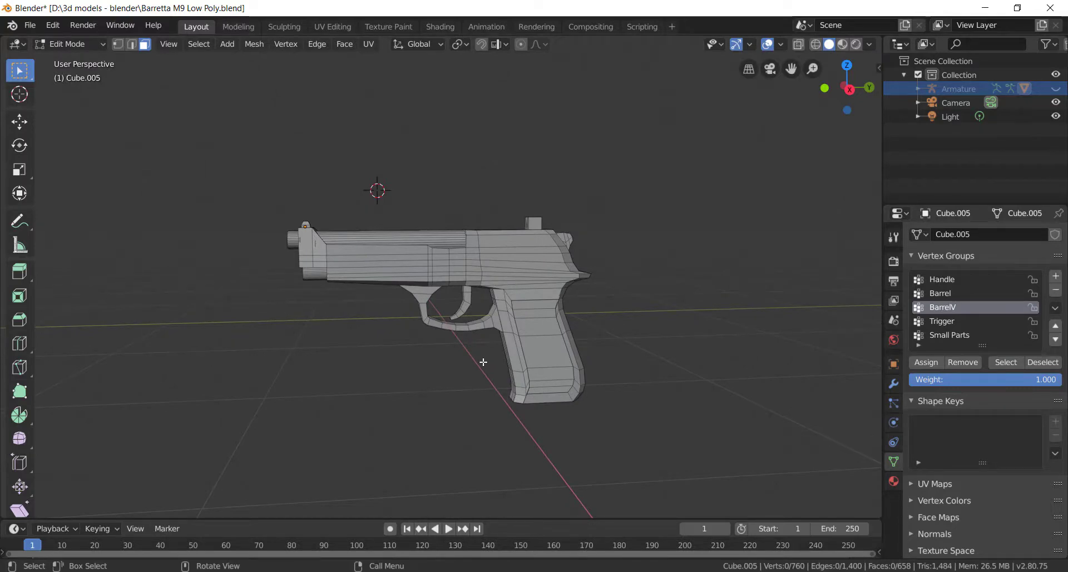
middle_drag(501, 392, 559, 326)
scroll(493, 406, up, 2)
scroll(784, 170, down, 1)
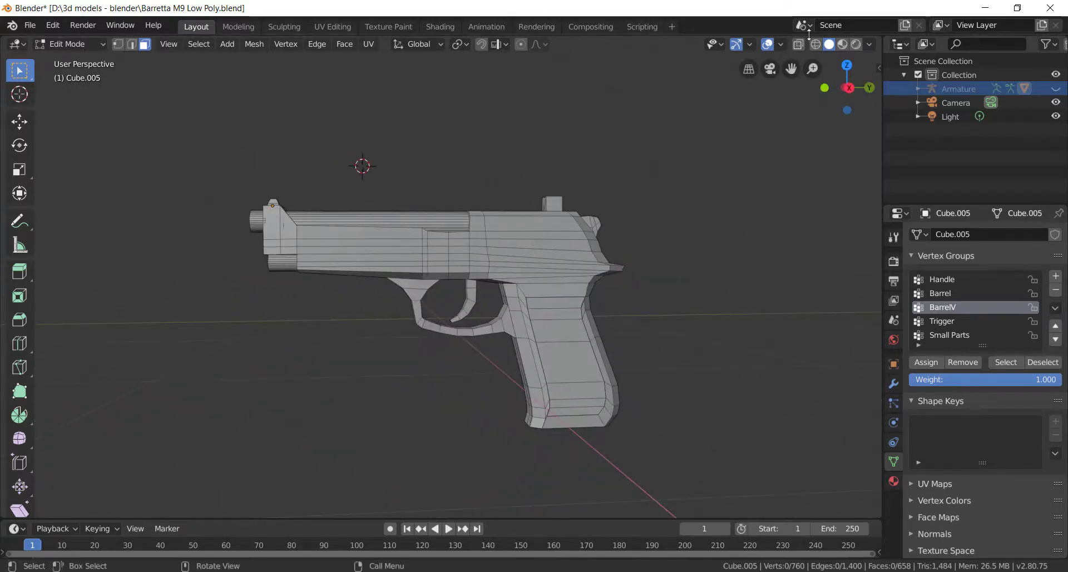
Box-select the whole pistol with X-ray on to include hidden faces, and turn X-ray off again
click(797, 44)
drag(672, 472, 109, 78)
middle_drag(353, 103, 472, 122)
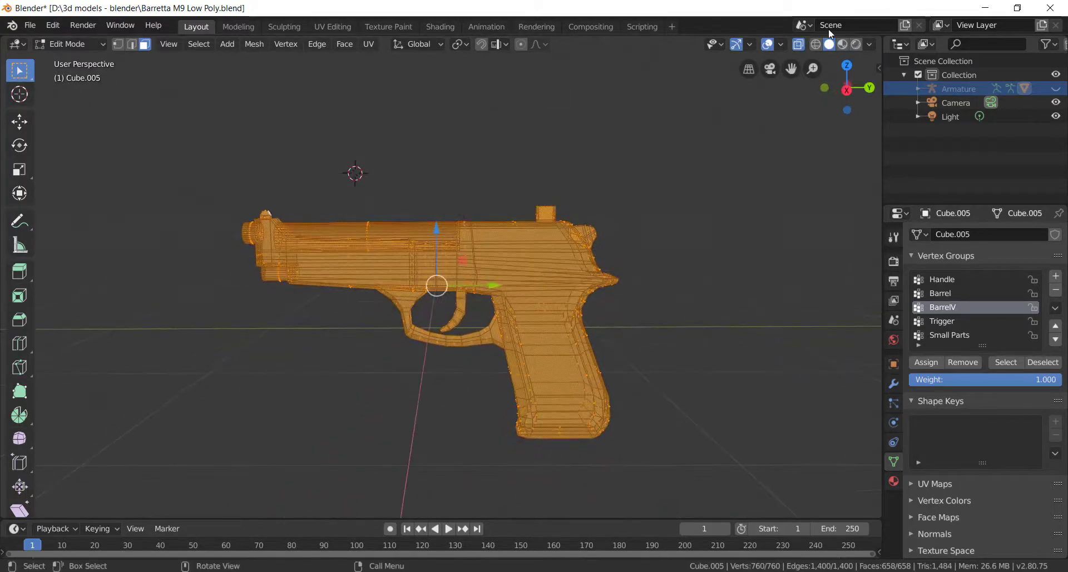
click(804, 45)
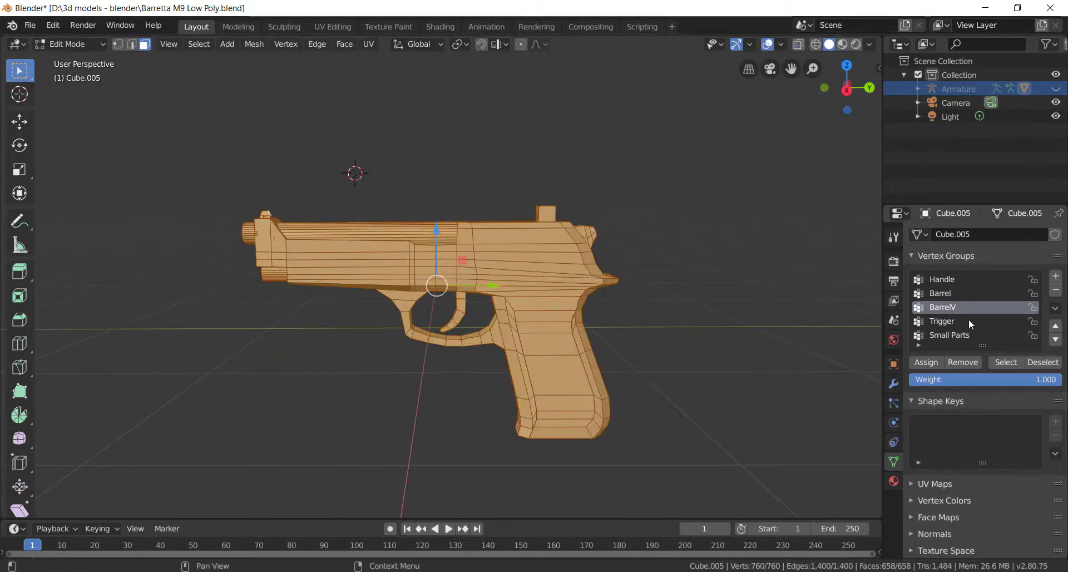
Deselect the faces of the BarrelV, Trigger and Small Parts vertex groups, leaving only the body selected
click(1030, 362)
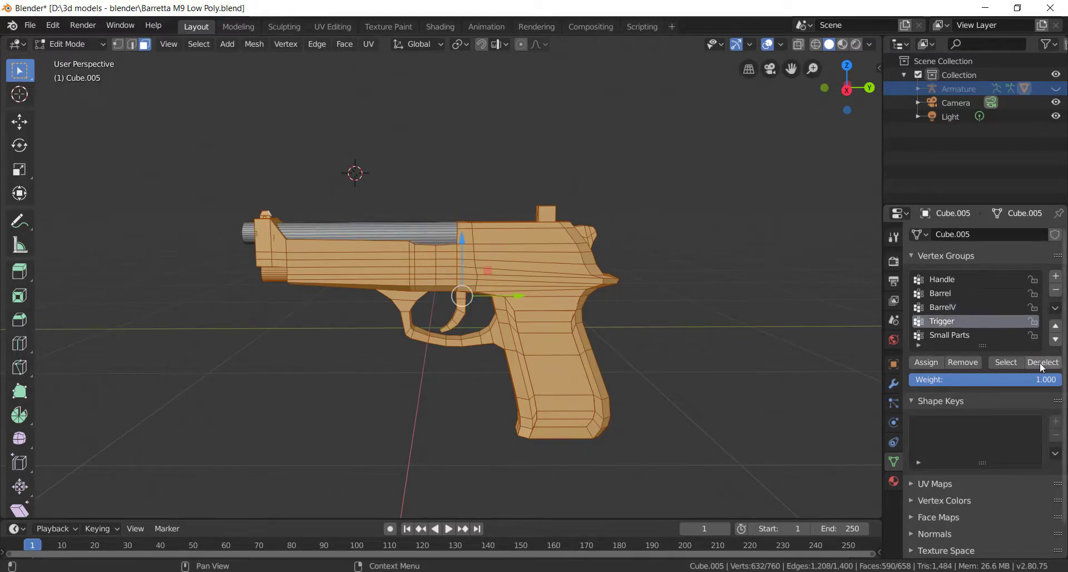
click(1040, 362)
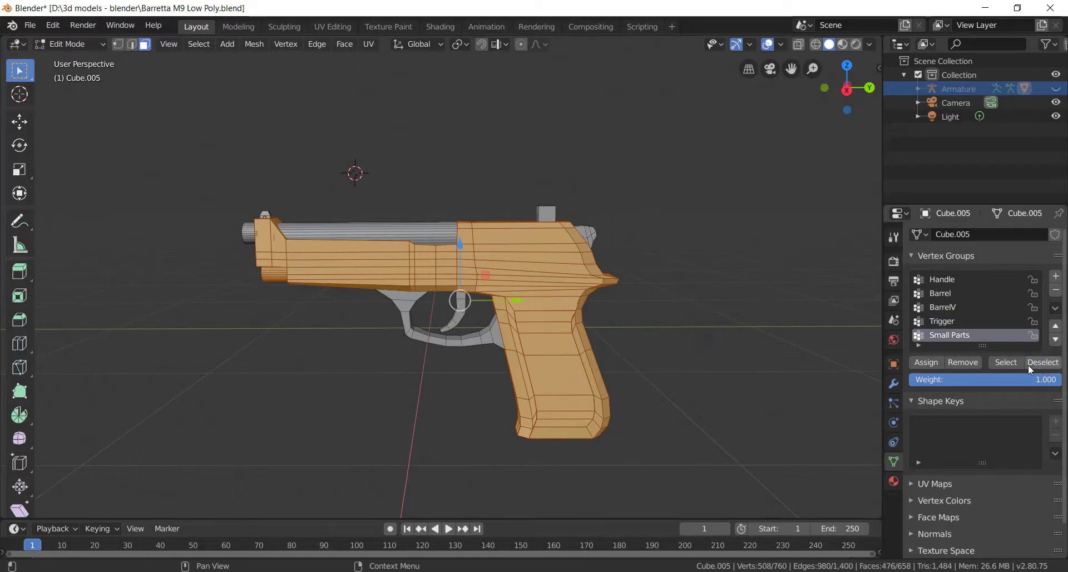
mouse_move(717, 290)
middle_down()
mouse_move(656, 295)
mouse_move(551, 279)
mouse_move(475, 191)
mouse_move(711, 277)
middle_up()
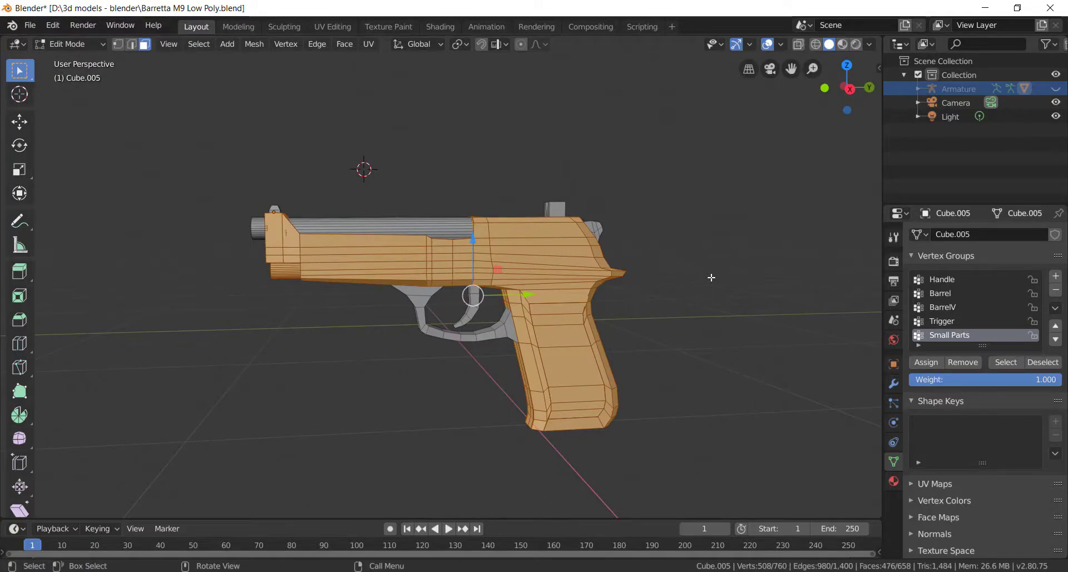
Add a vertex group named Body, assign the selected faces to it, and deselect them
click(1056, 276)
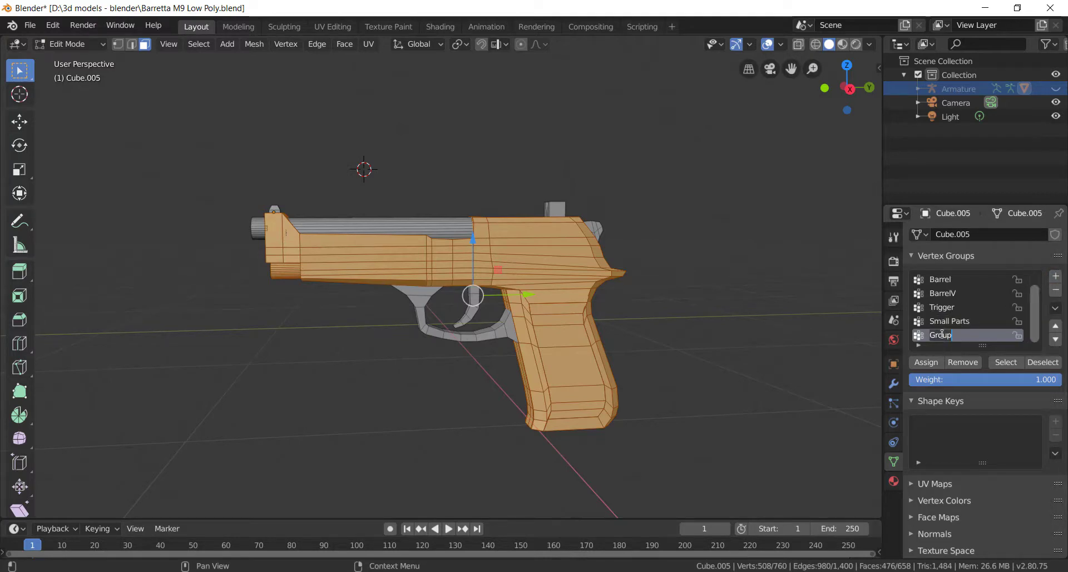
text(Body)
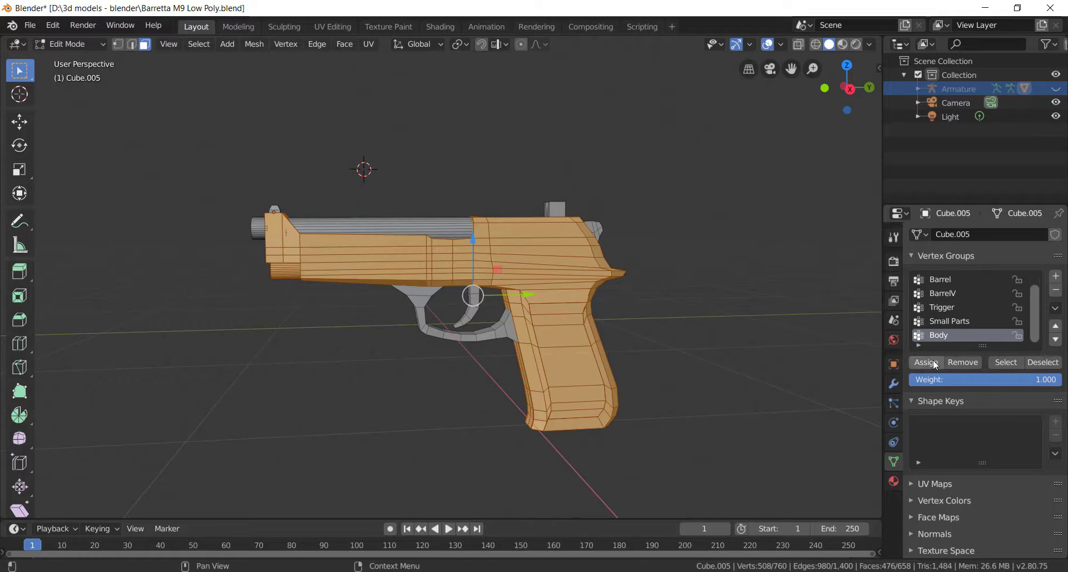
click(1042, 362)
Split the 3D viewport into several side-by-side areas to make room for a second editor
mouse_move(576, 254)
middle_down()
mouse_move(458, 177)
mouse_move(644, 269)
mouse_move(571, 287)
mouse_move(567, 254)
middle_up()
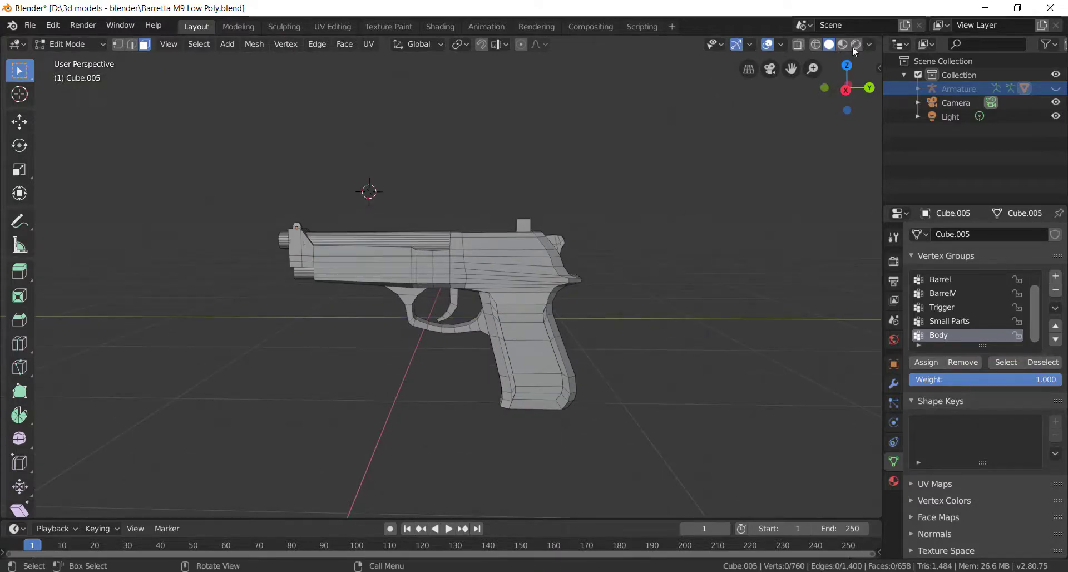
drag(865, 40, 621, 58)
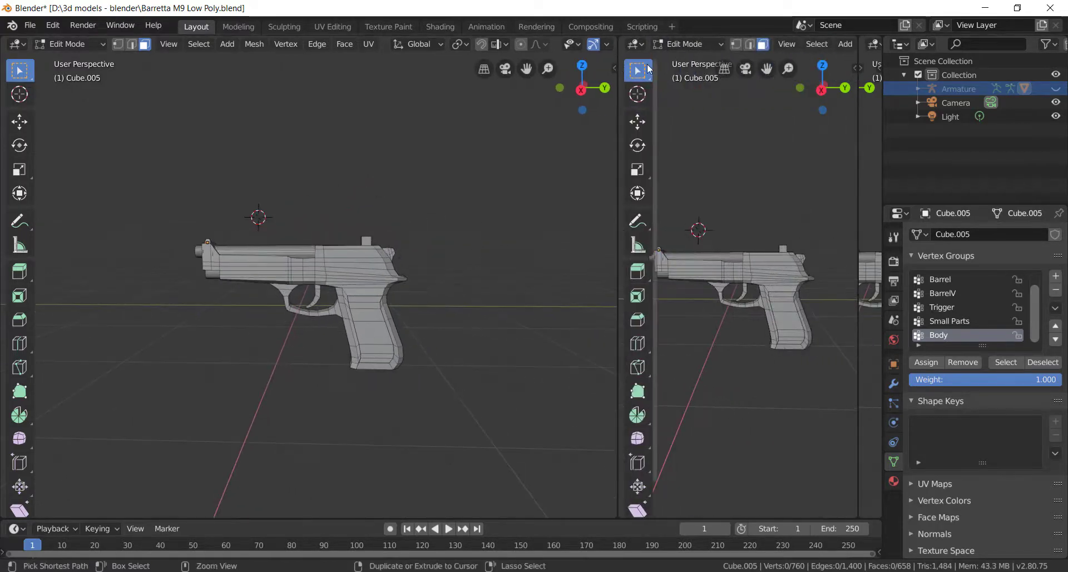
key(ctrl+z)
click(762, 150)
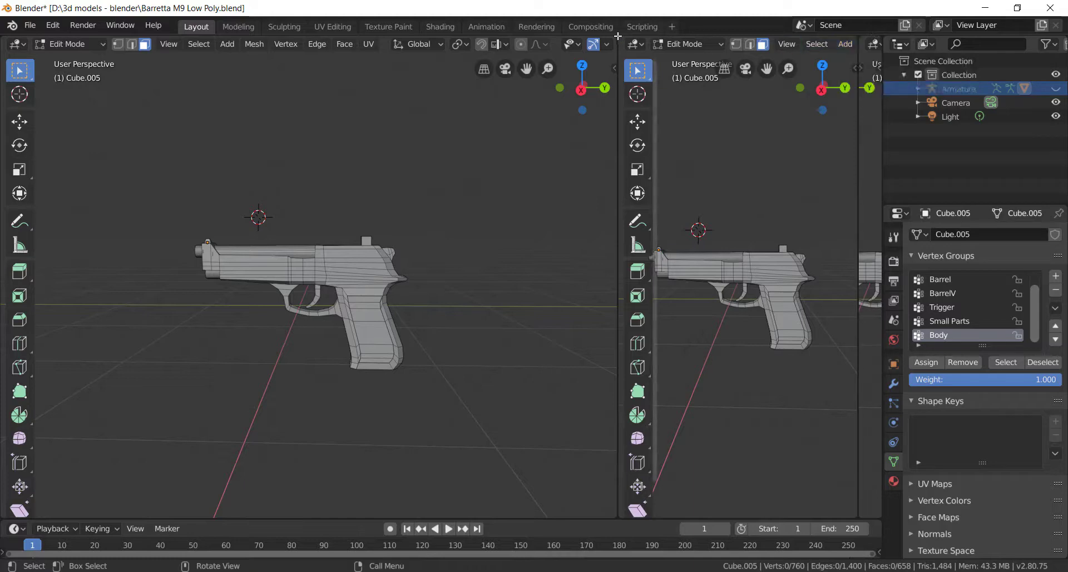
drag(618, 36, 342, 50)
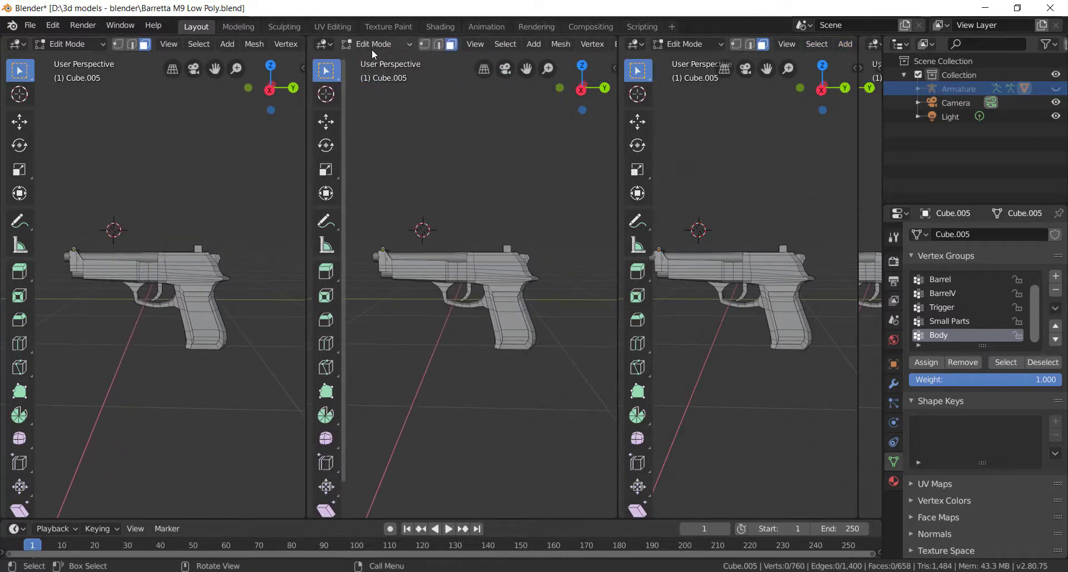
Try to undo the extra viewport split
key(ctrl+z)
click(136, 126)
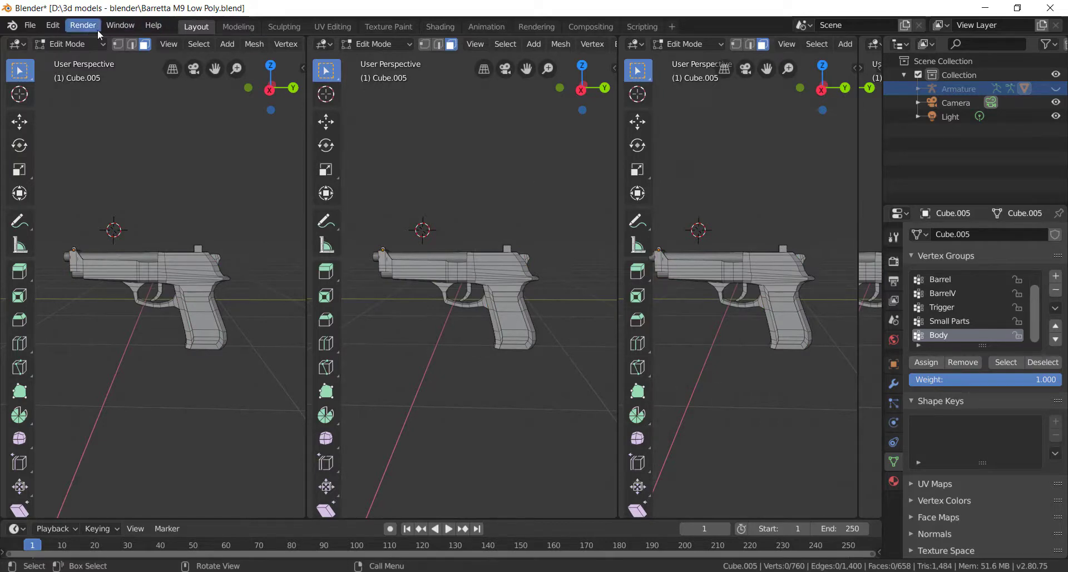
click(115, 28)
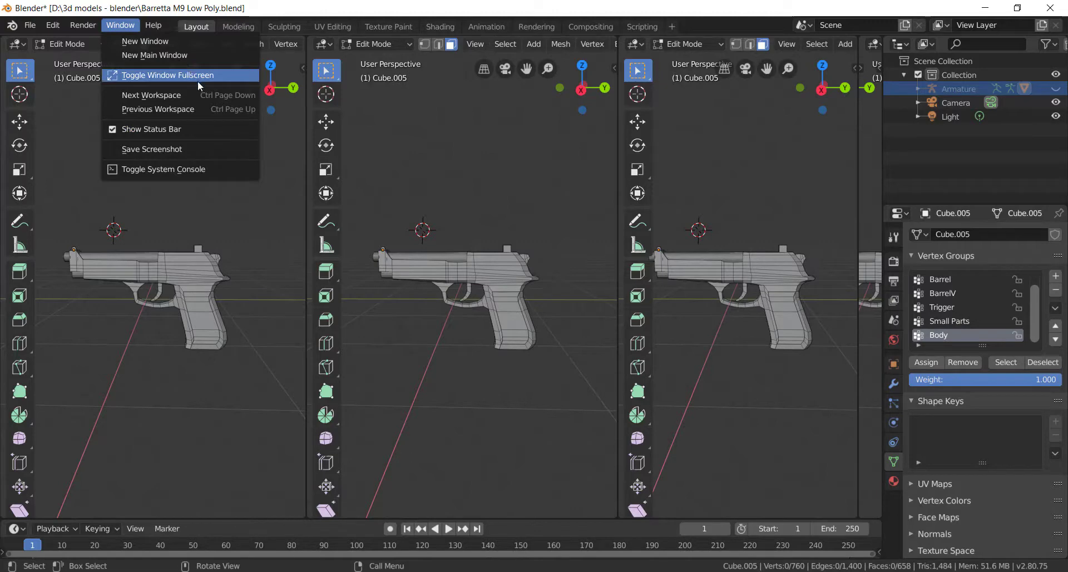
right_click(461, 132)
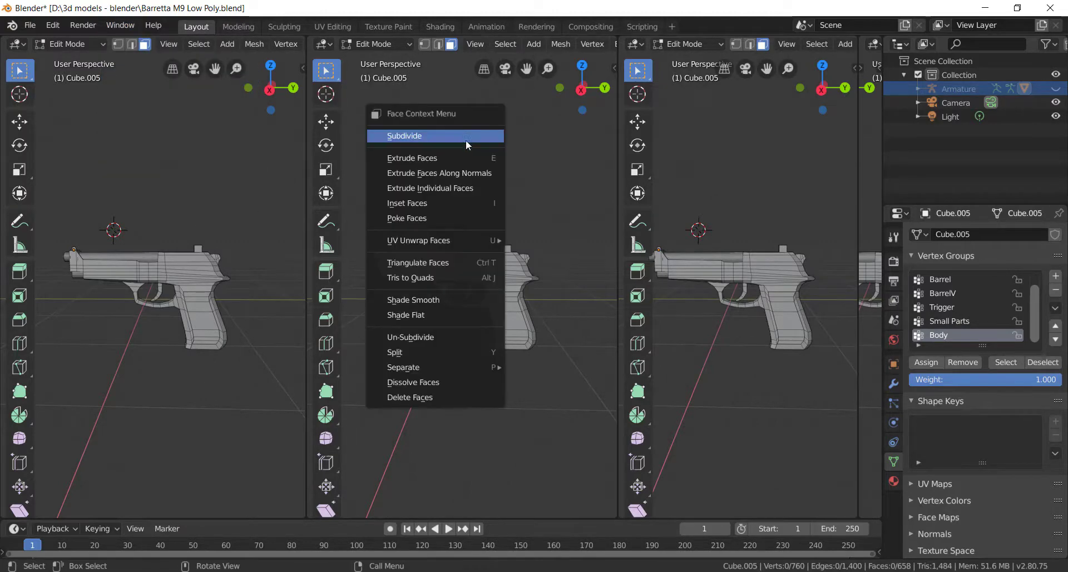
Resize the split areas so the second viewport is wide and the surplus viewports shrink to narrow strips
click(304, 68)
drag(307, 61, 374, 159)
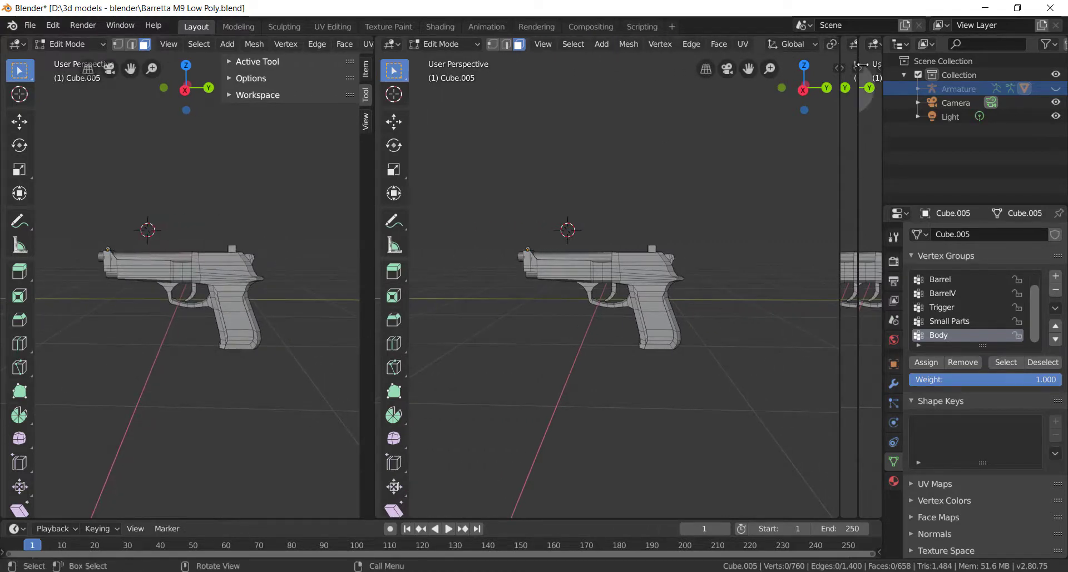
drag(860, 67, 885, 67)
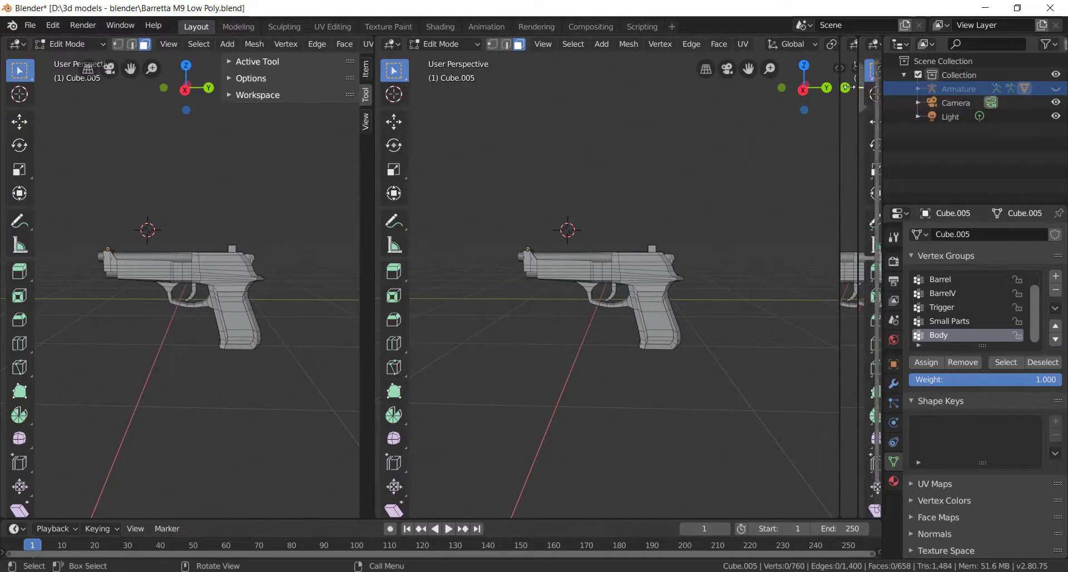
drag(857, 183, 879, 201)
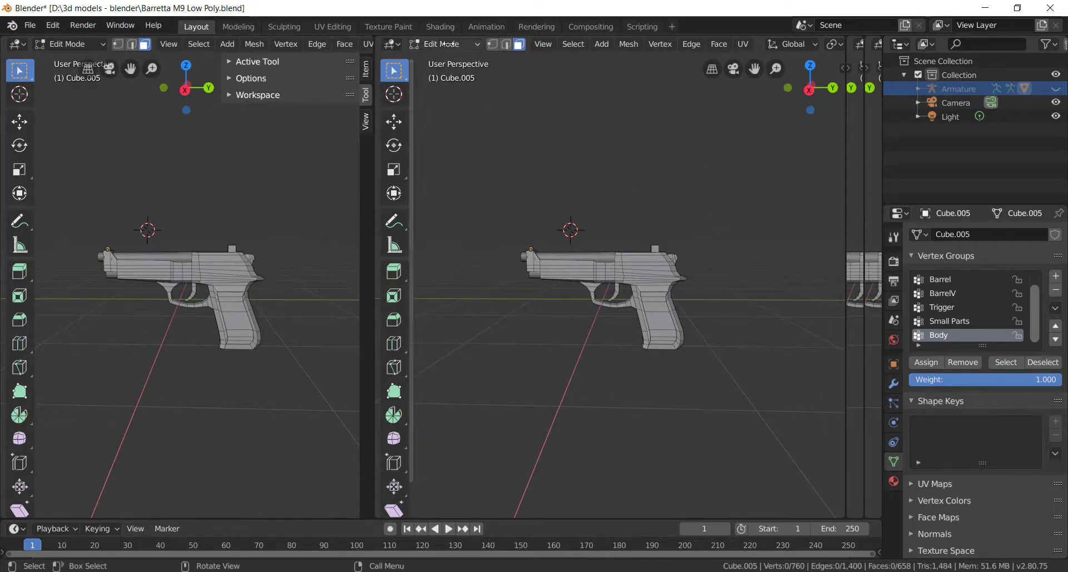
Change the wide second viewport into a Shader Editor and delete the material's Principled BSDF node
click(393, 43)
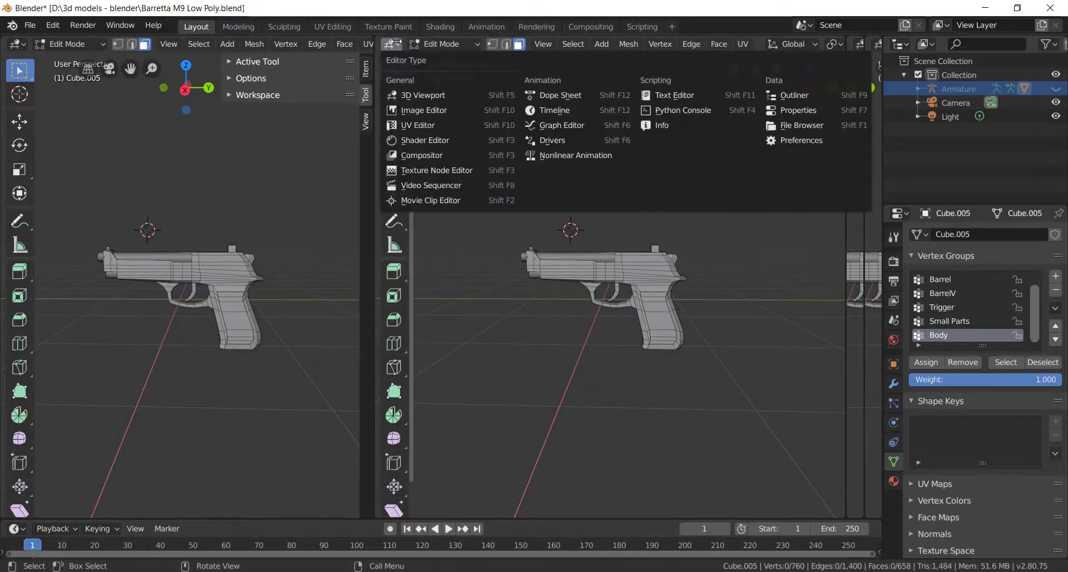
click(422, 139)
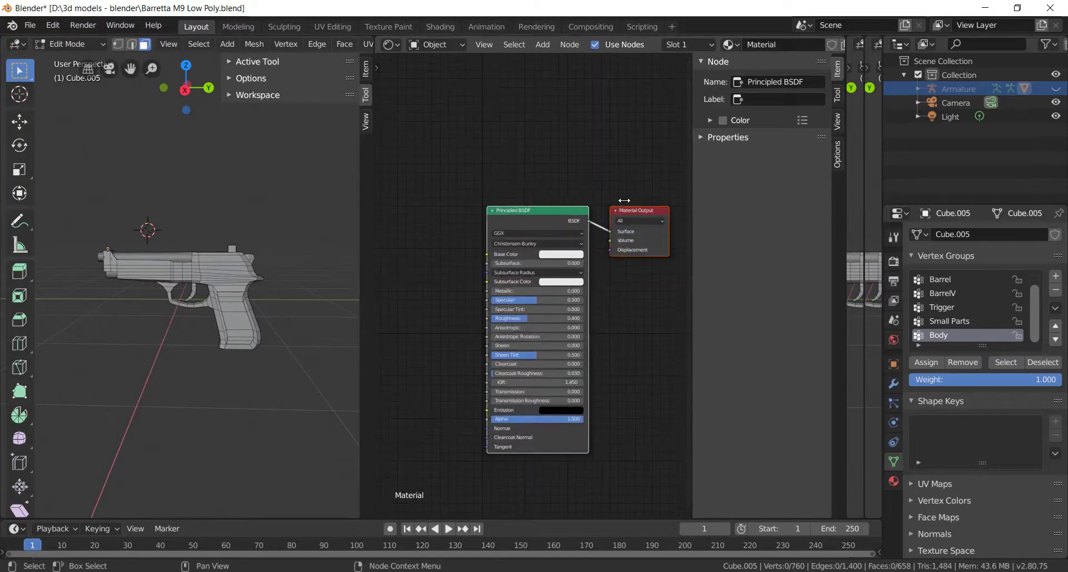
scroll(554, 220, up, 1)
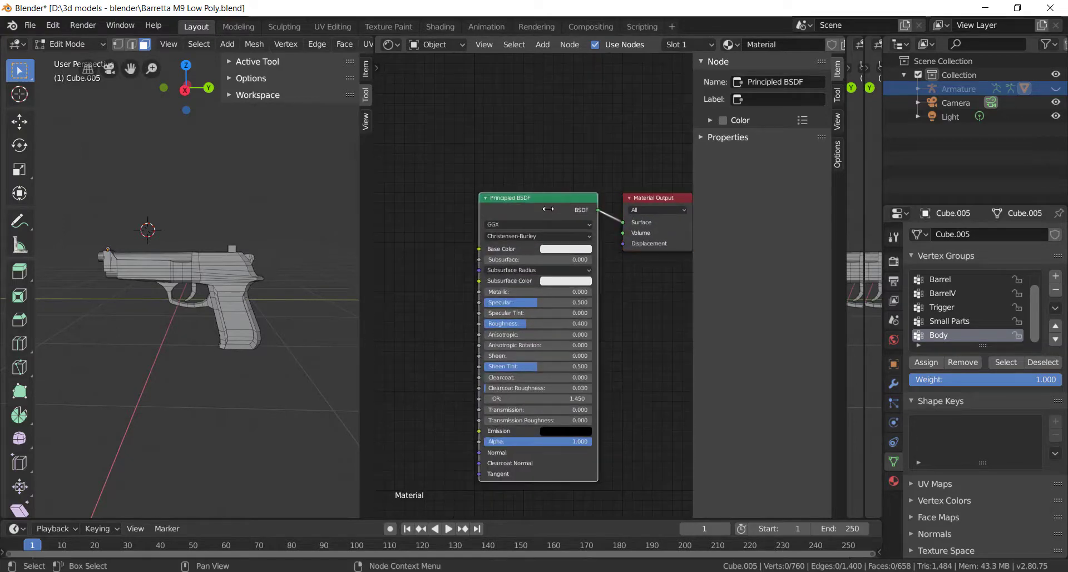
key(x)
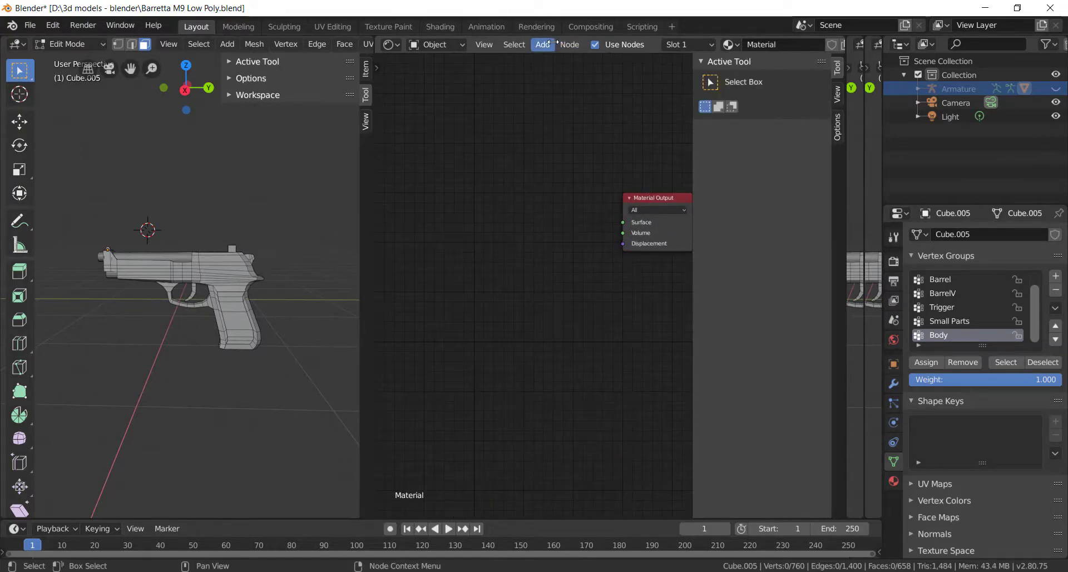
Add a Diffuse BSDF node to the material and connect its BSDF output to the Material Output's Surface input
click(563, 44)
click(552, 61)
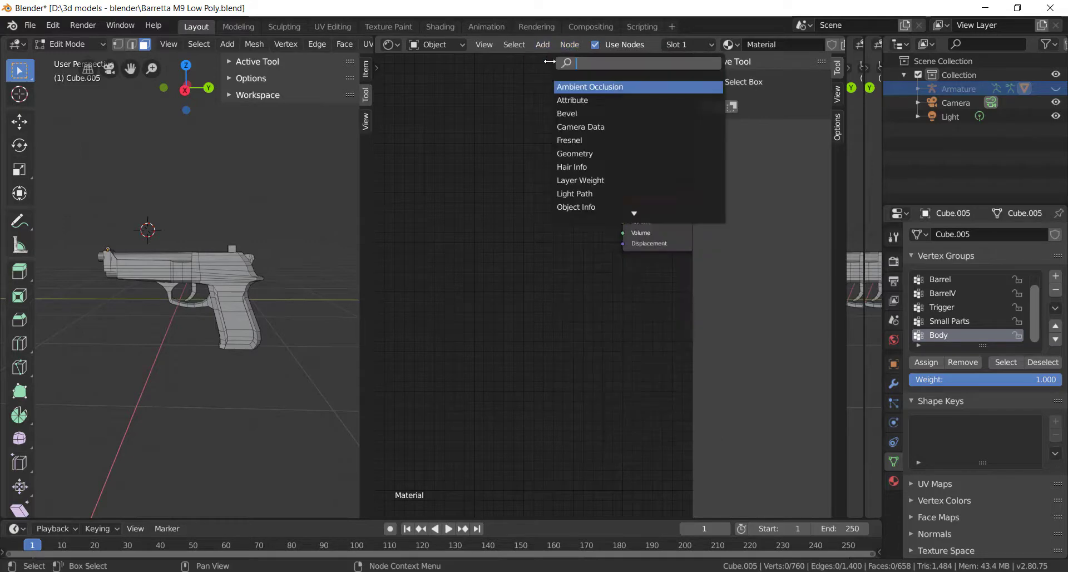
text(diff)
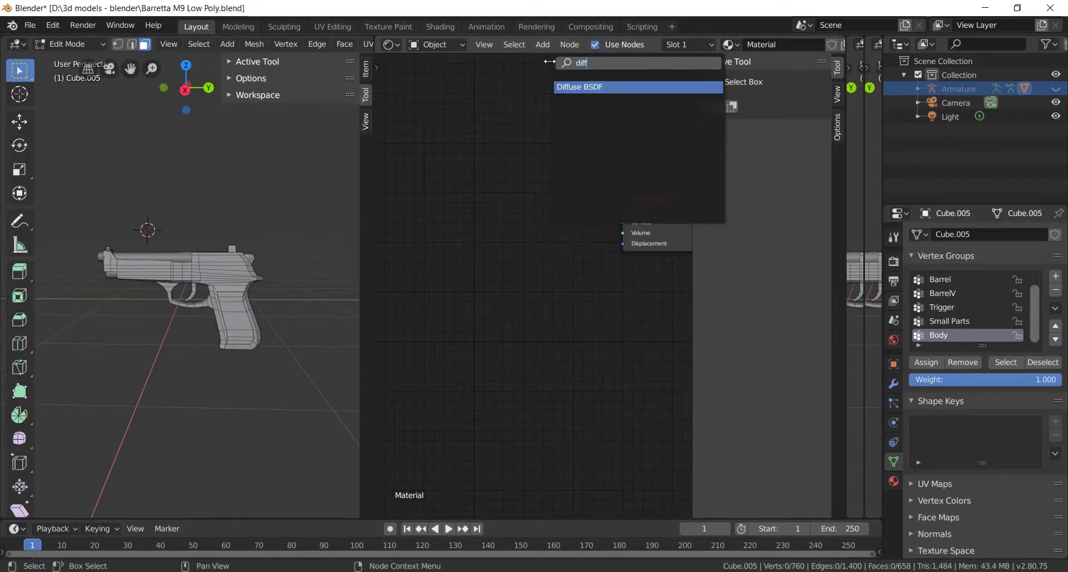
key(Return)
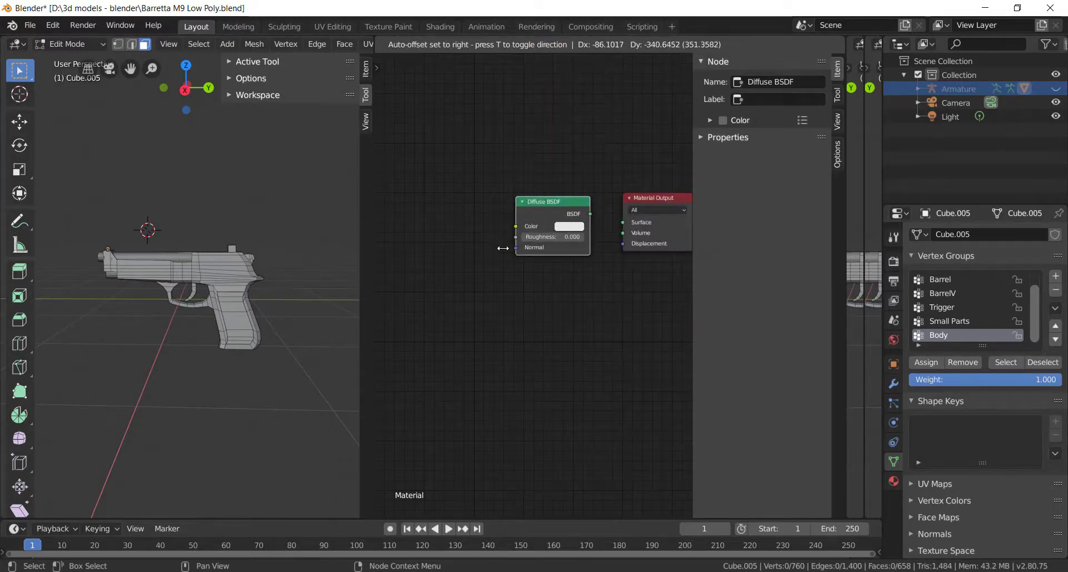
click(504, 255)
drag(592, 220, 626, 224)
middle_drag(552, 259, 618, 278)
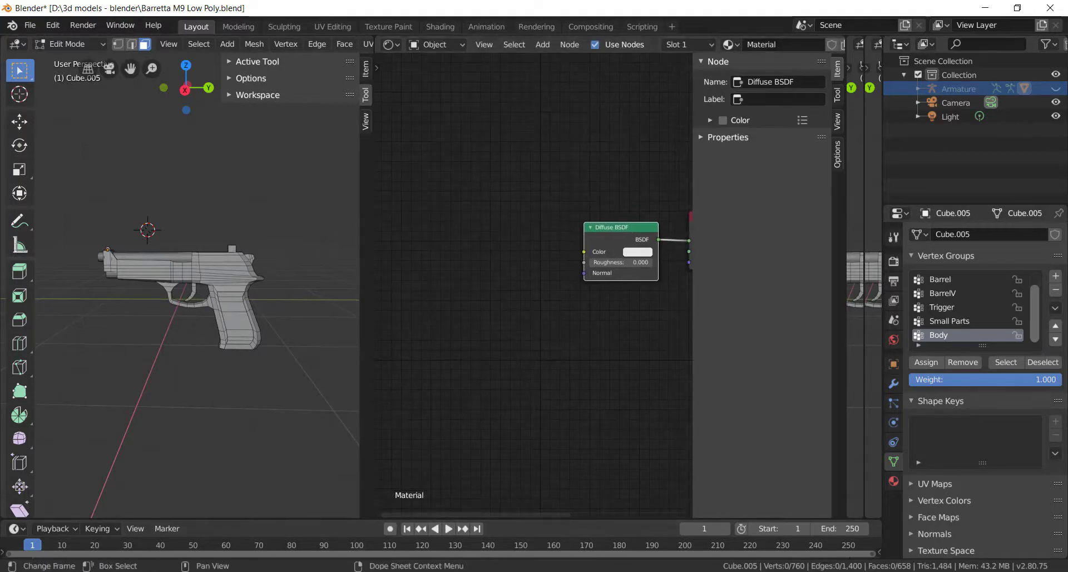
Bring Low Poly Texture.jpg from File Explorer into Blender's node graph as an image texture node, and minimize File Explorer
key(super+e)
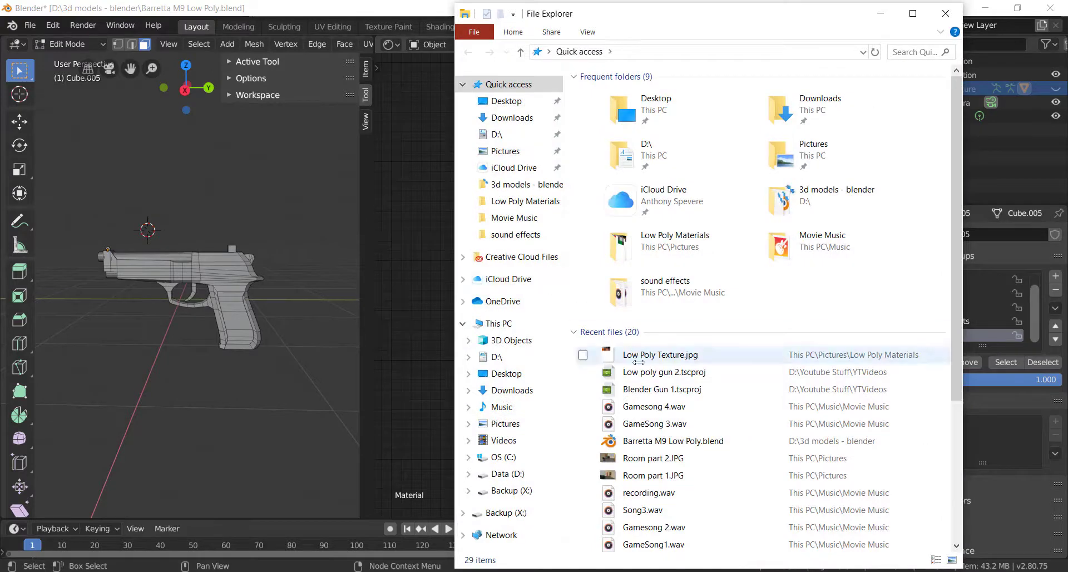
drag(640, 354, 410, 279)
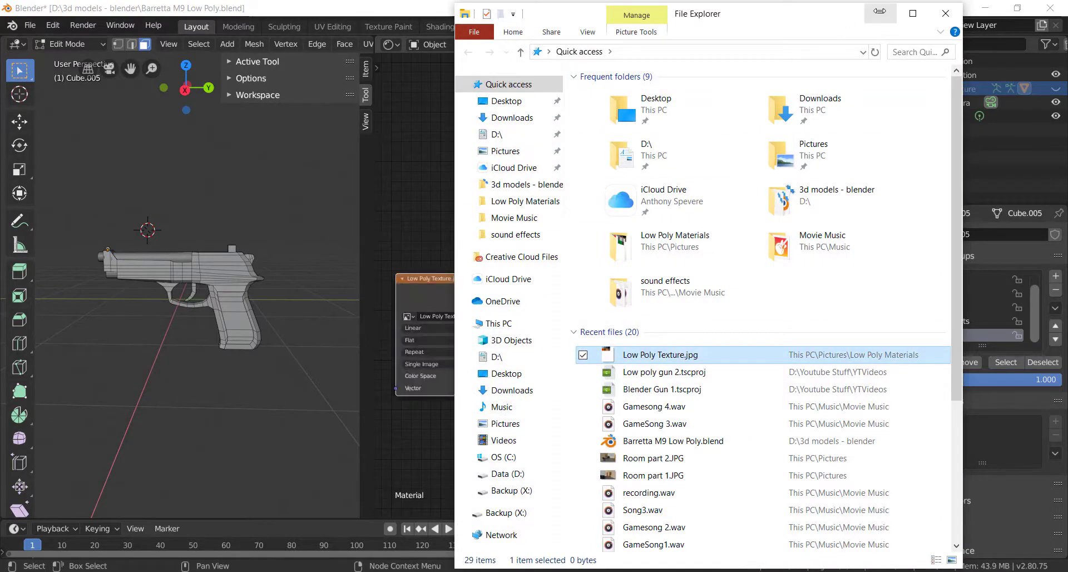
click(880, 14)
Connect the Low Poly Texture node's Color output to the Diffuse BSDF's Color input
scroll(525, 282, up, 2)
drag(478, 275, 603, 244)
middle_drag(548, 185, 499, 191)
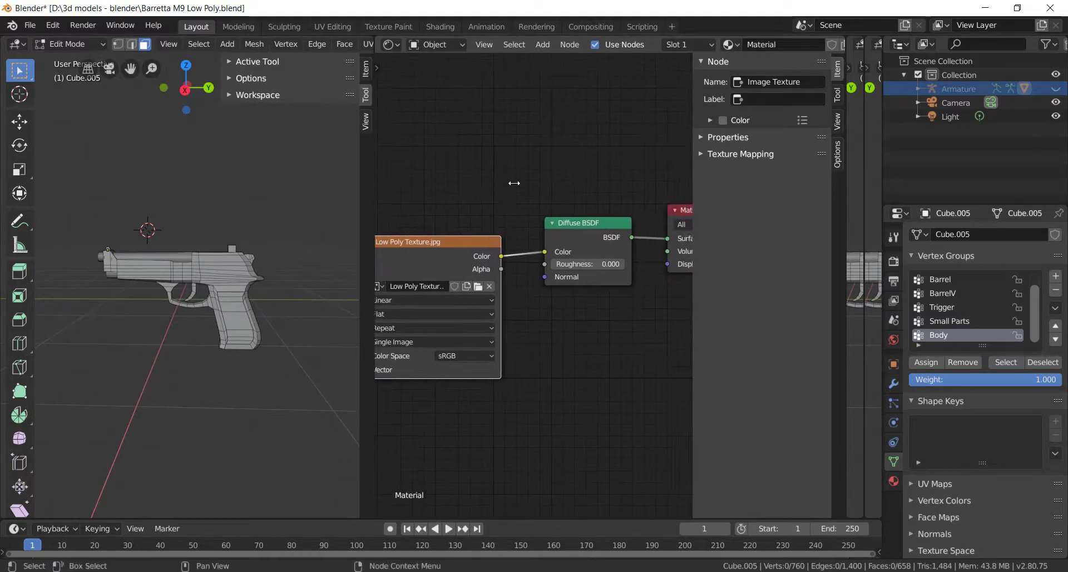
scroll(516, 179, down, 2)
middle_drag(613, 166, 597, 127)
scroll(500, 128, down, 2)
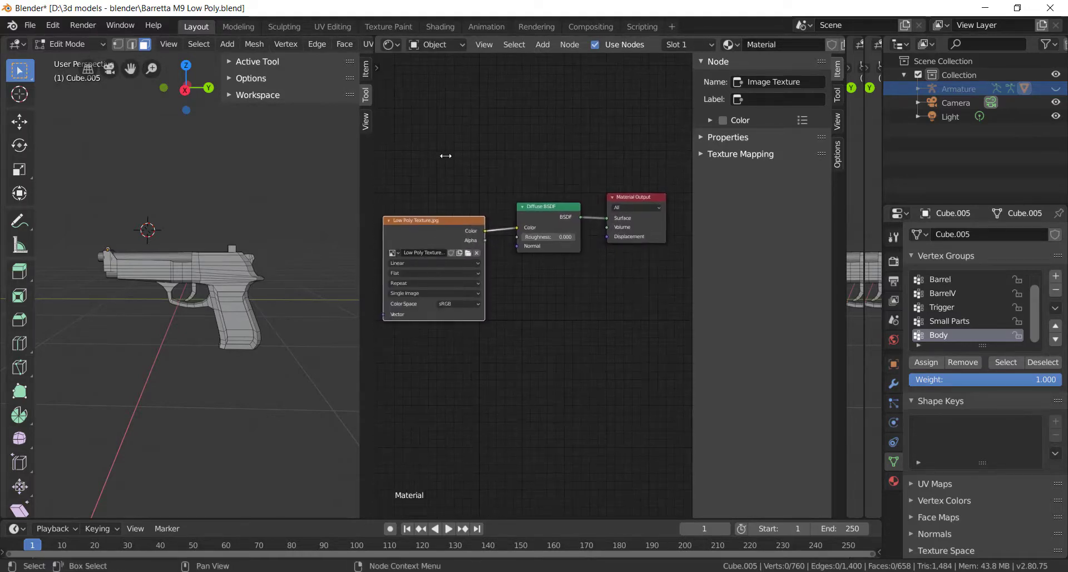
drag(436, 152, 654, 311)
click(490, 140)
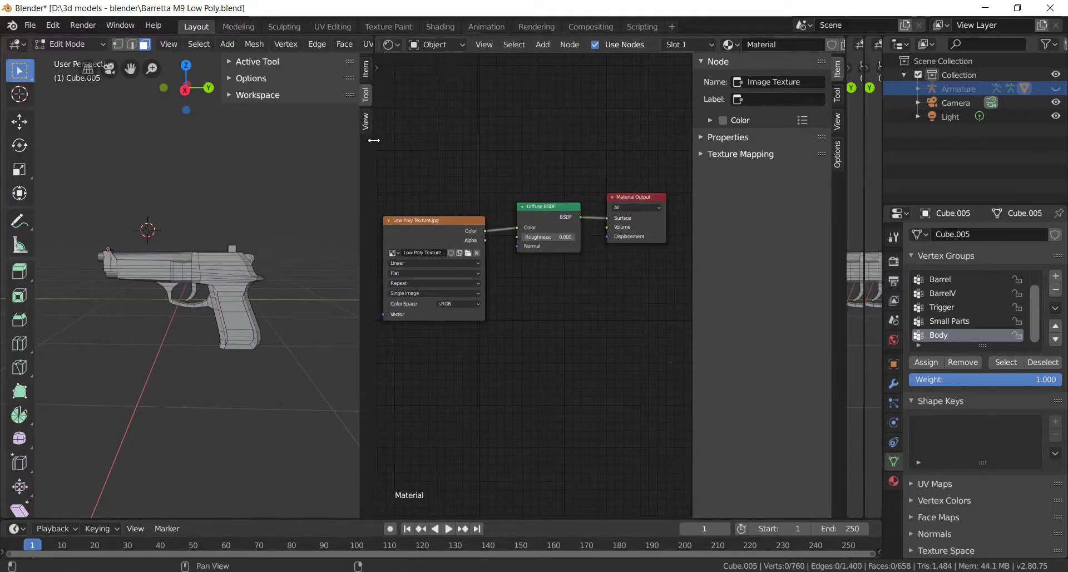
Enlarge the 3D viewport by narrowing the Shader Editor and its sidebar
drag(373, 140, 661, 139)
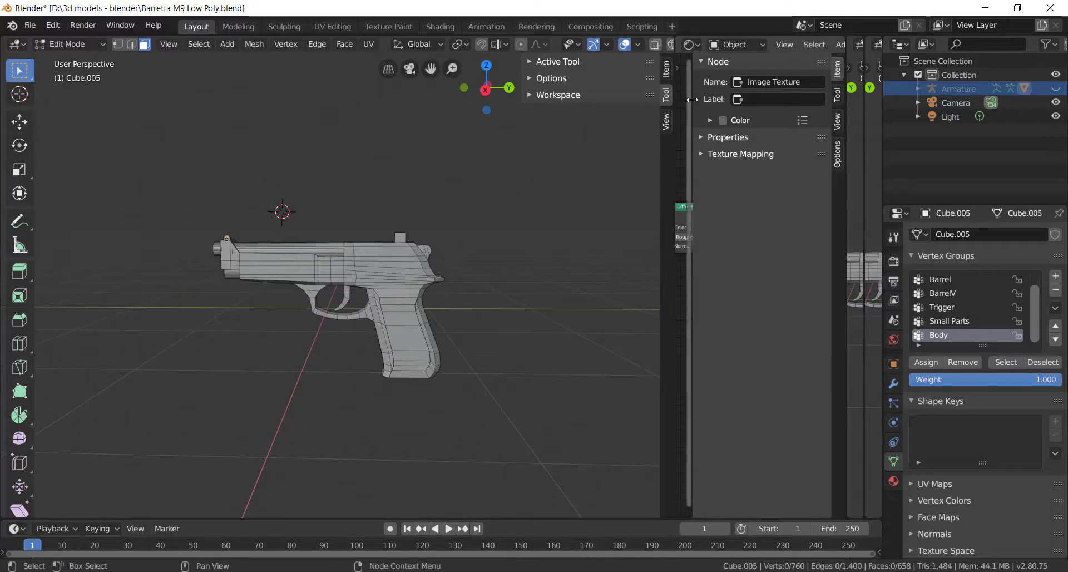
drag(692, 99, 740, 103)
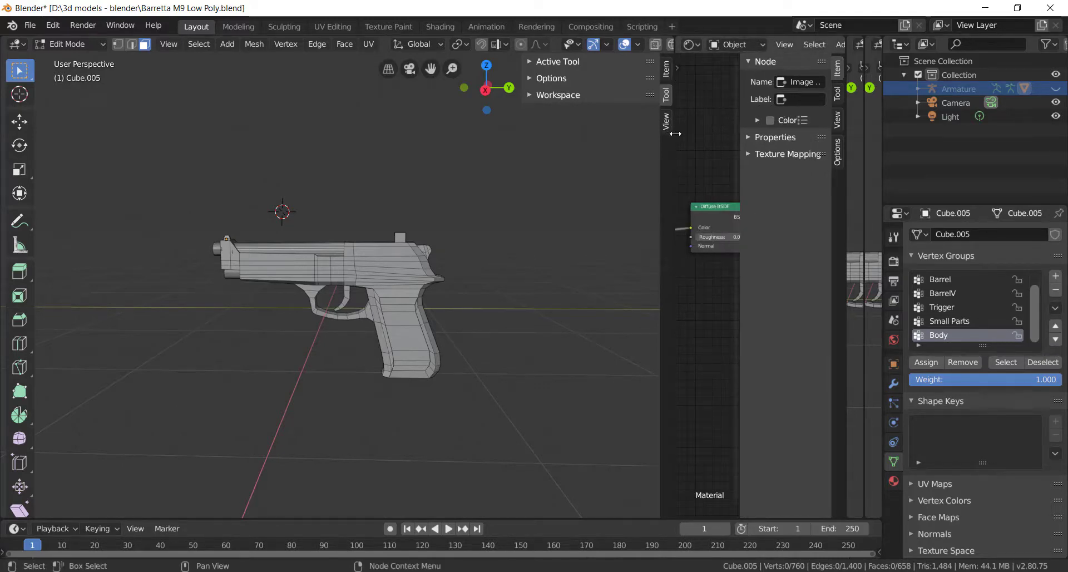
drag(675, 133, 723, 133)
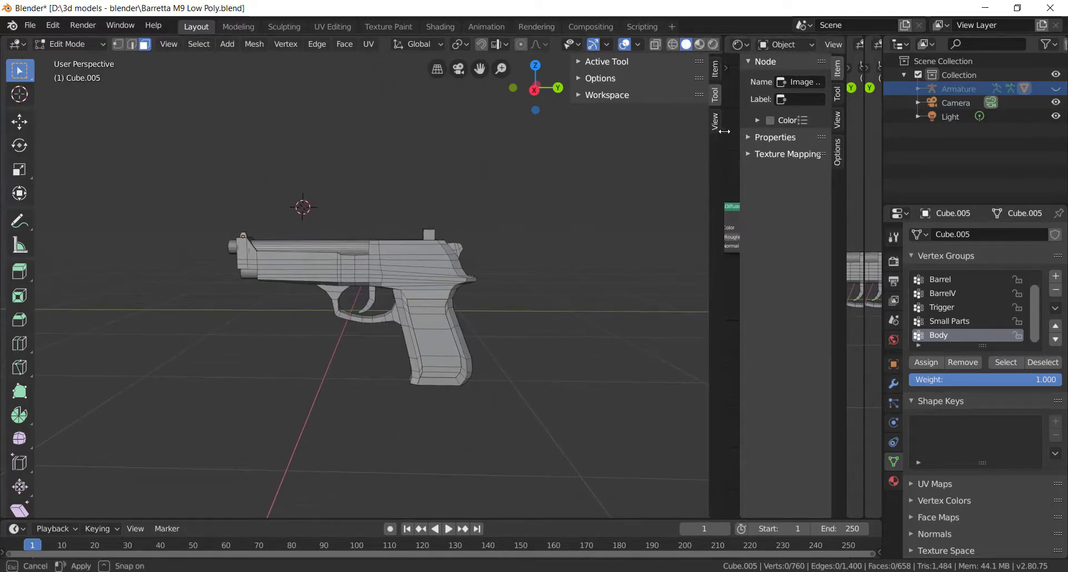
Switch the 3D viewport to LookDev (material preview) shading and examine the textured pistol in Object Mode
click(700, 43)
mouse_move(584, 136)
middle_down()
mouse_move(420, 178)
mouse_move(386, 134)
mouse_move(515, 143)
middle_up()
key(Tab)
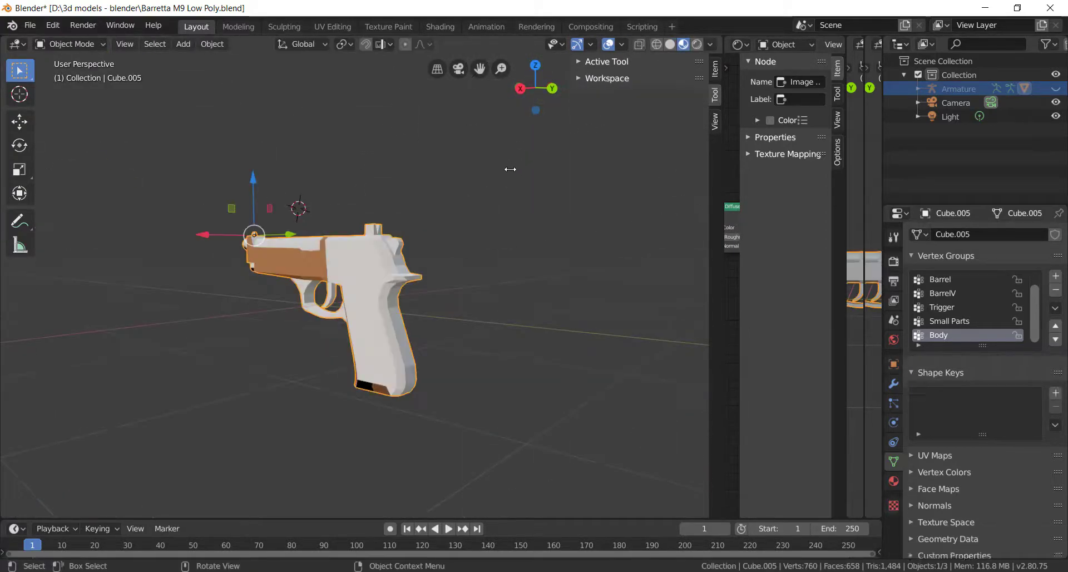
middle_drag(473, 198, 435, 199)
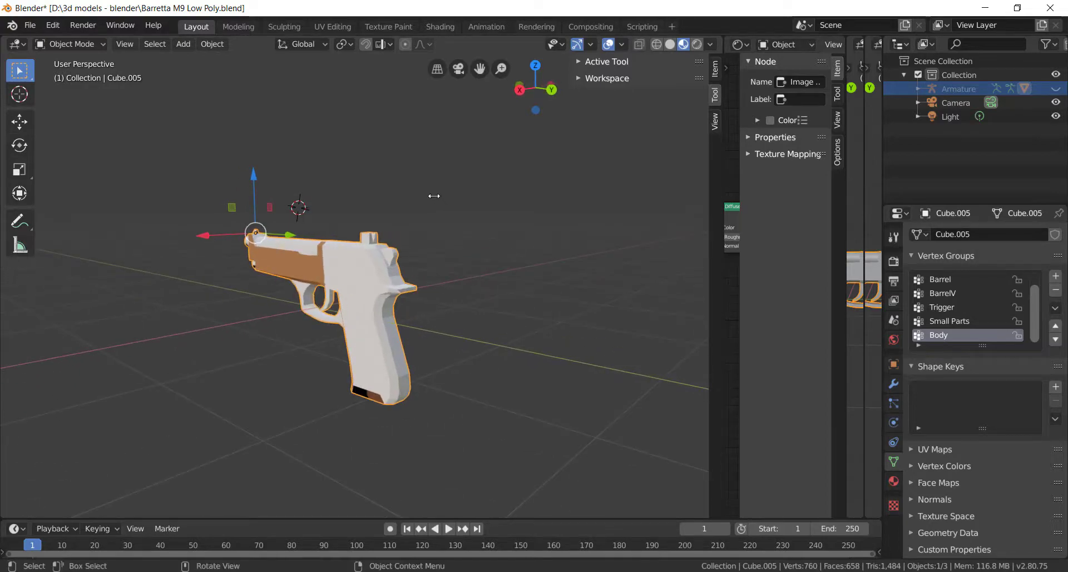
middle_drag(410, 256, 412, 265)
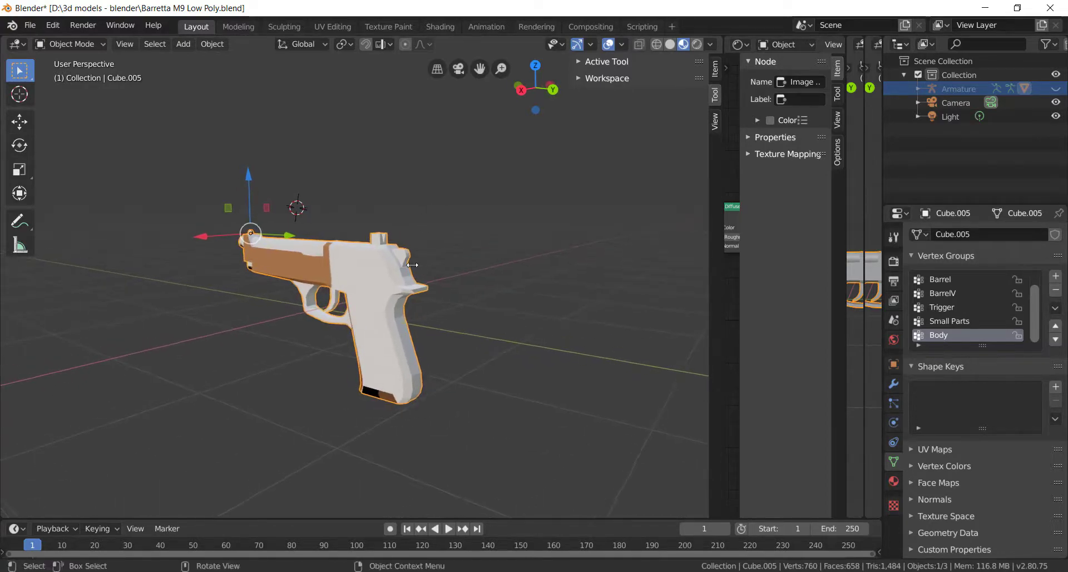
Select all of the pistol's faces in Edit Mode with X-ray on and reset their UV mapping, then turn X-ray off
key(Tab)
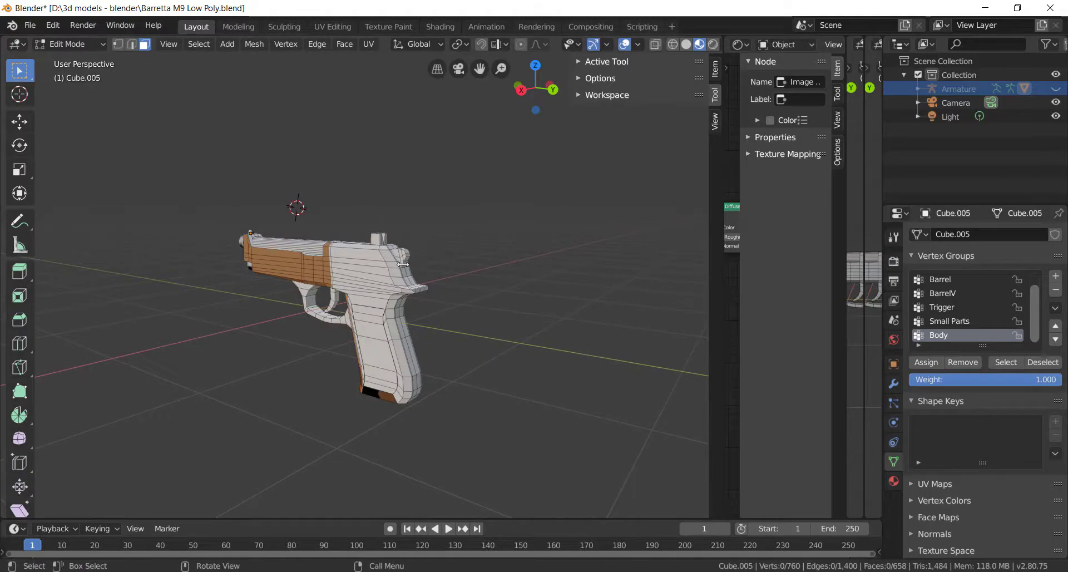
click(655, 44)
key(a)
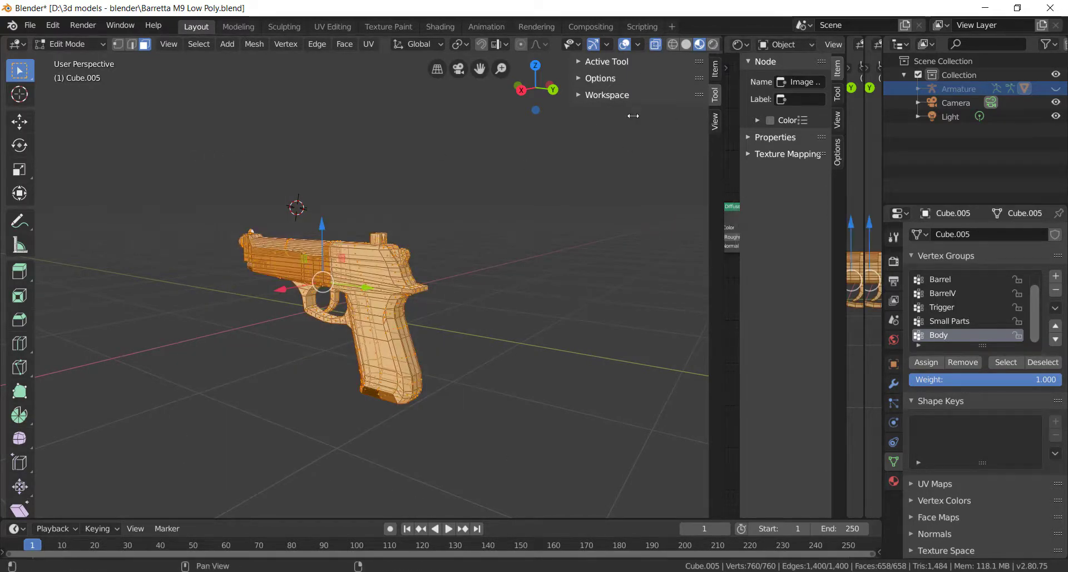
middle_drag(215, 154, 399, 391)
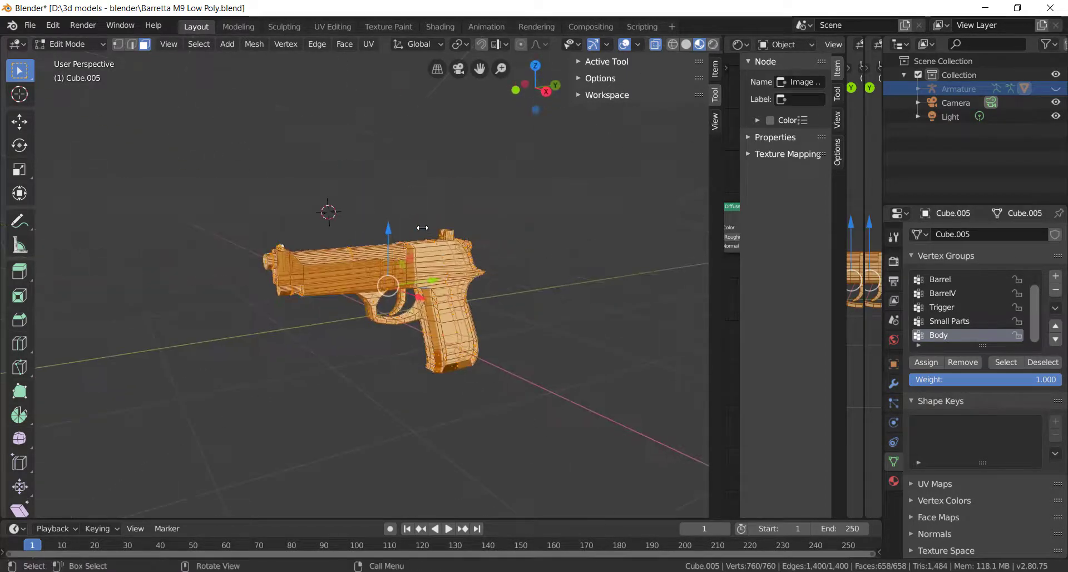
key(u)
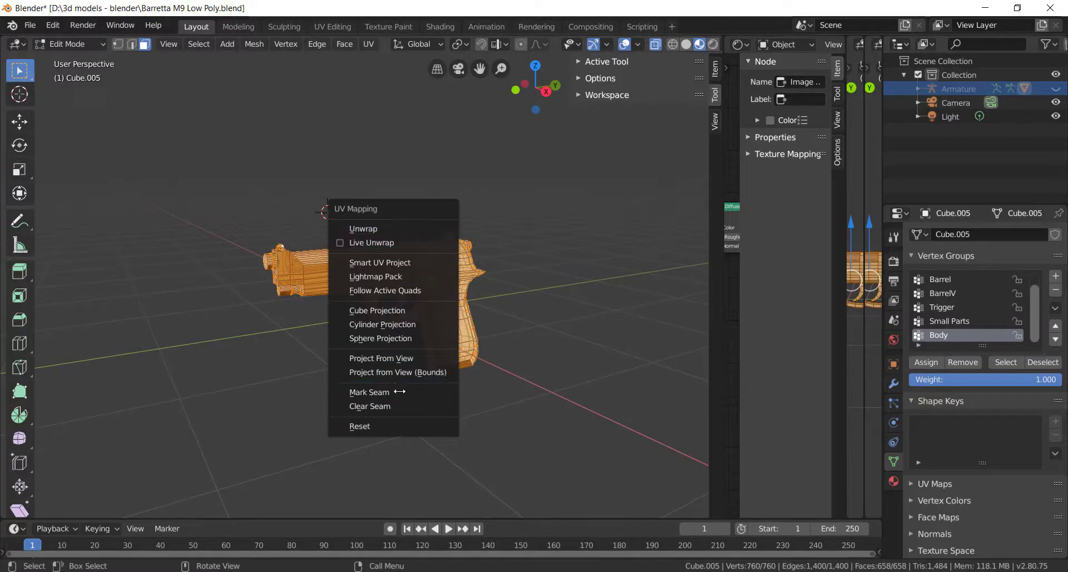
click(359, 426)
middle_drag(551, 339, 525, 326)
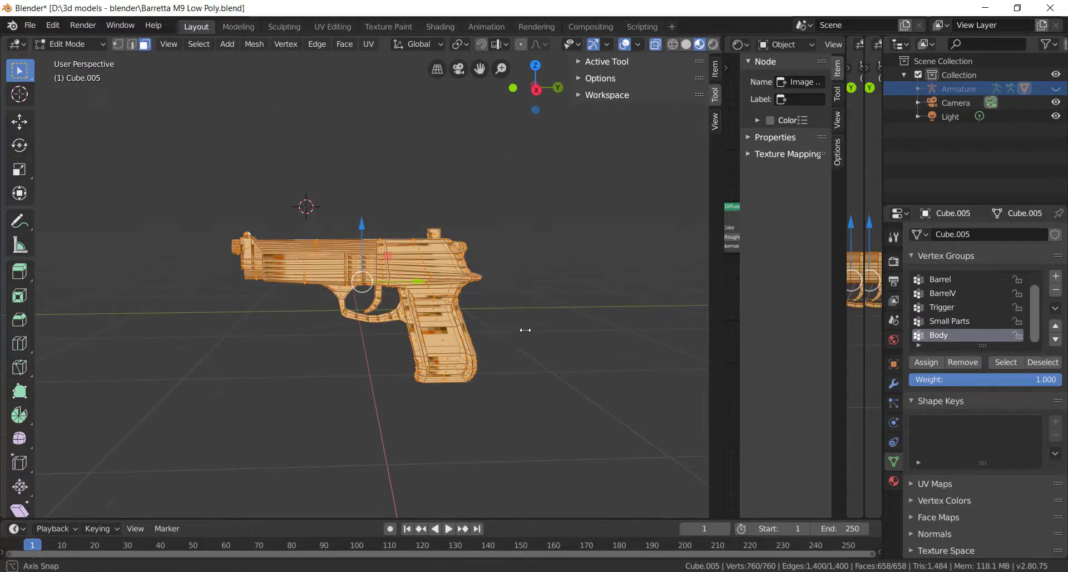
click(656, 44)
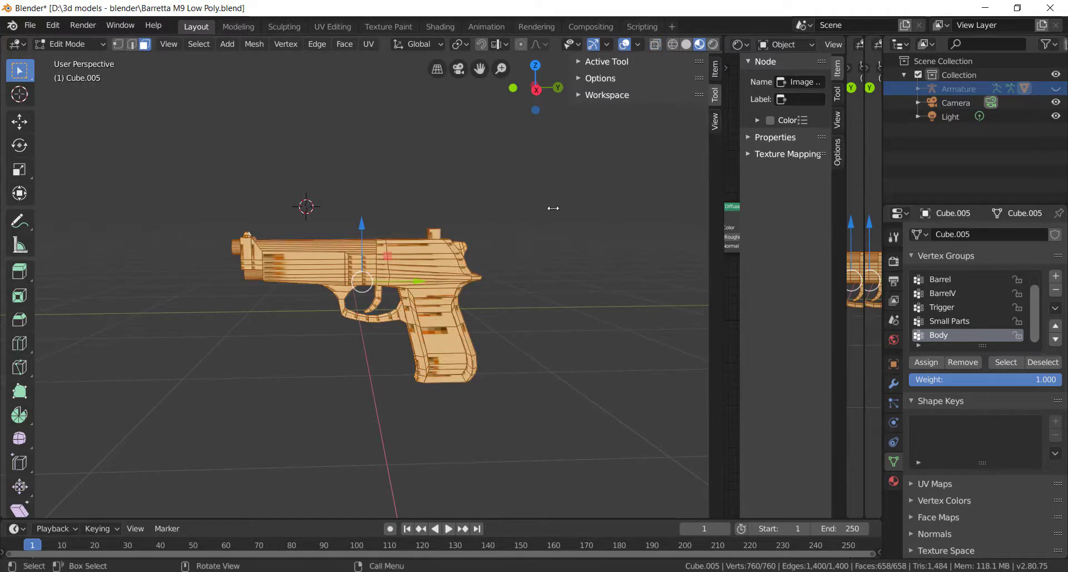
Compare the pistol in solid and LookDev shading, and examine its texture stretching in Object Mode
middle_drag(552, 207, 546, 208)
click(687, 44)
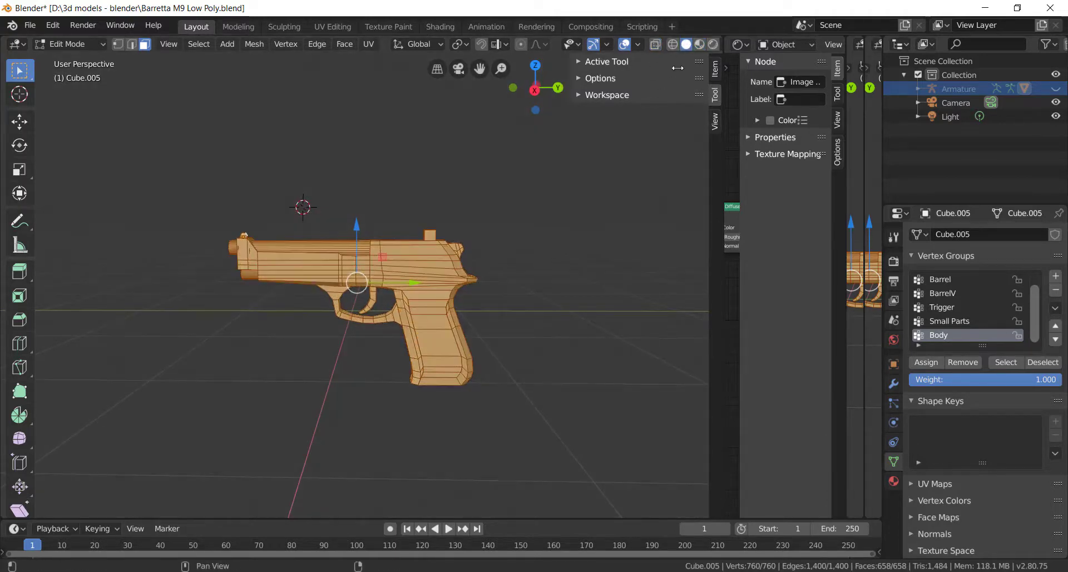
click(699, 44)
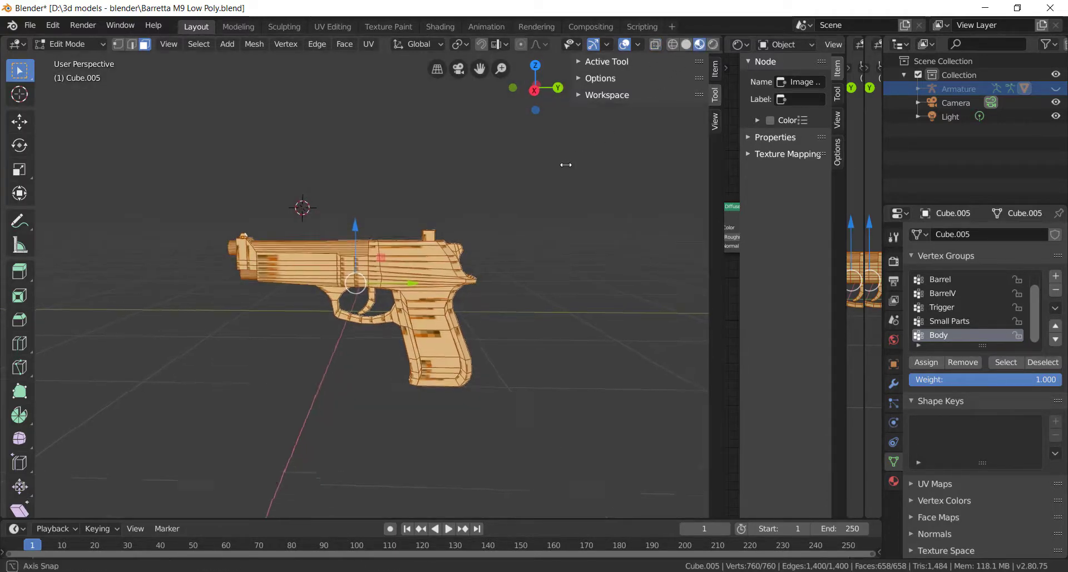
key(Tab)
mouse_move(563, 228)
middle_down()
mouse_move(534, 195)
mouse_move(542, 204)
middle_up()
scroll(501, 217, up, 3)
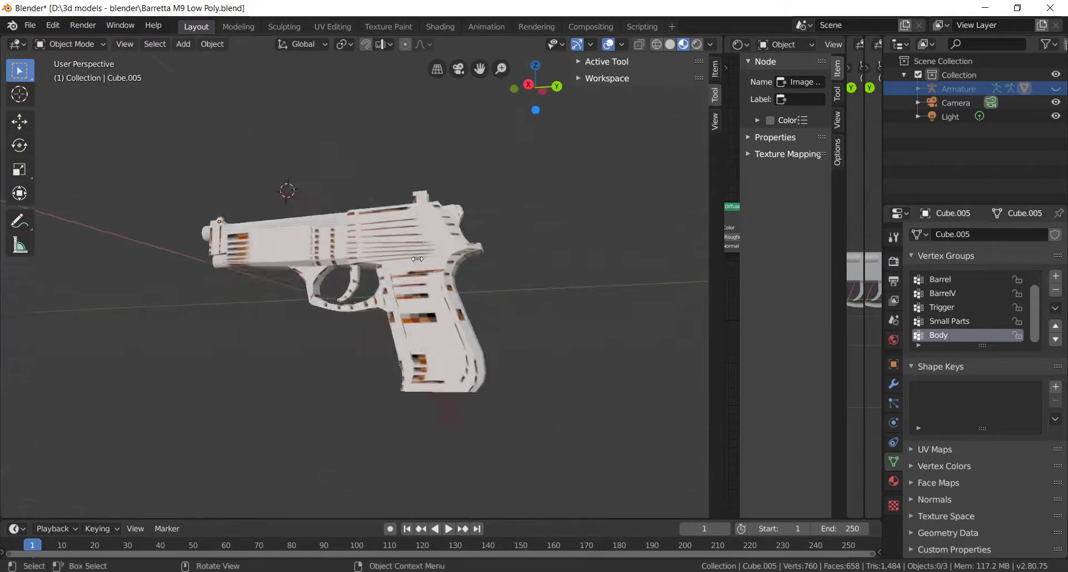
middle_drag(295, 247, 310, 269)
middle_drag(401, 254, 356, 244)
Widen the Shader Editor area, switch it to the UV Editor, and display Low Poly Texture.jpg with the whole palette in view
drag(723, 219, 424, 221)
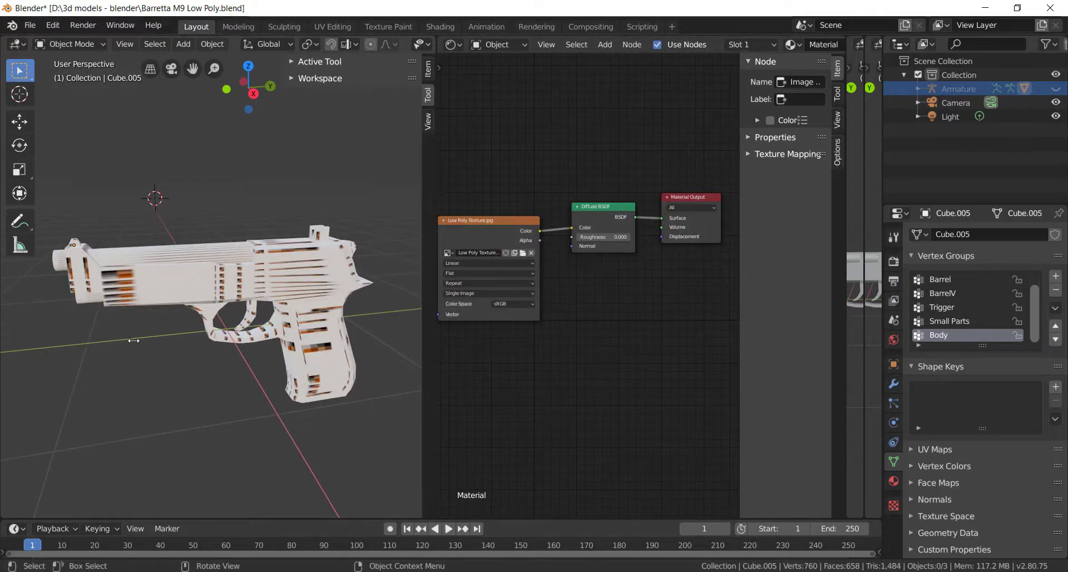
click(454, 44)
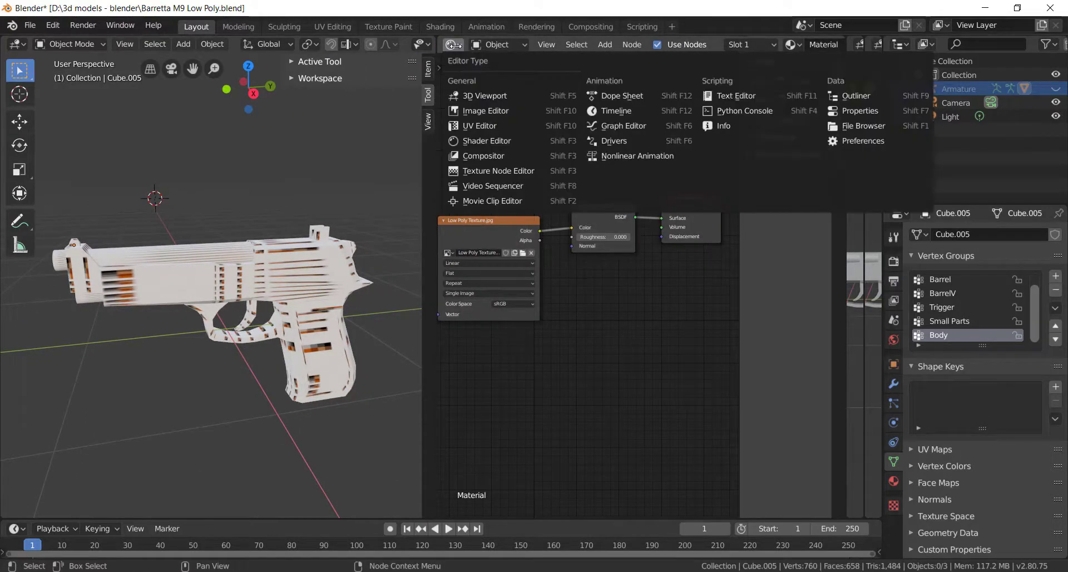
click(492, 125)
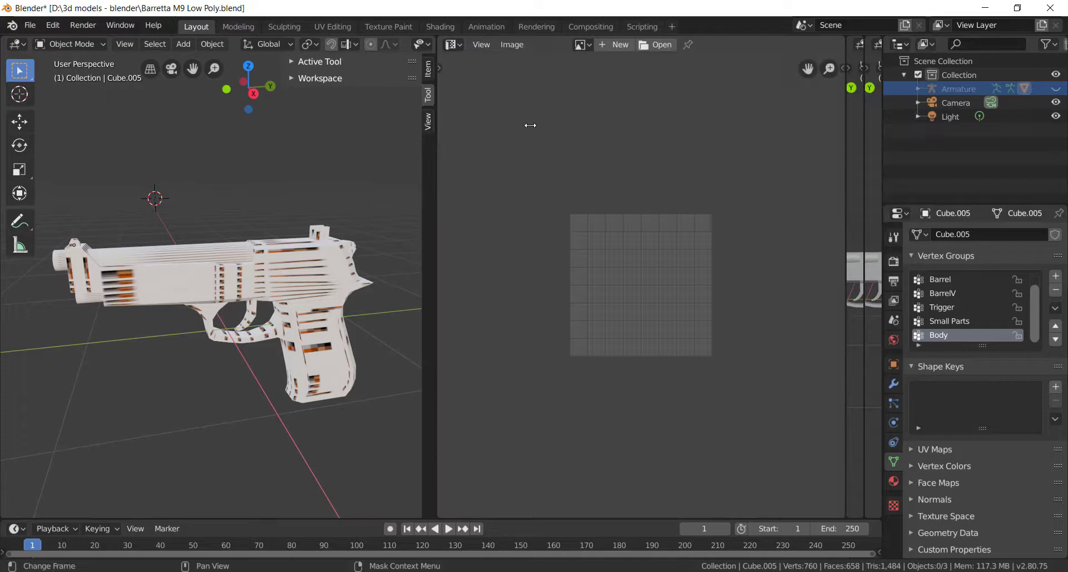
click(583, 45)
click(605, 66)
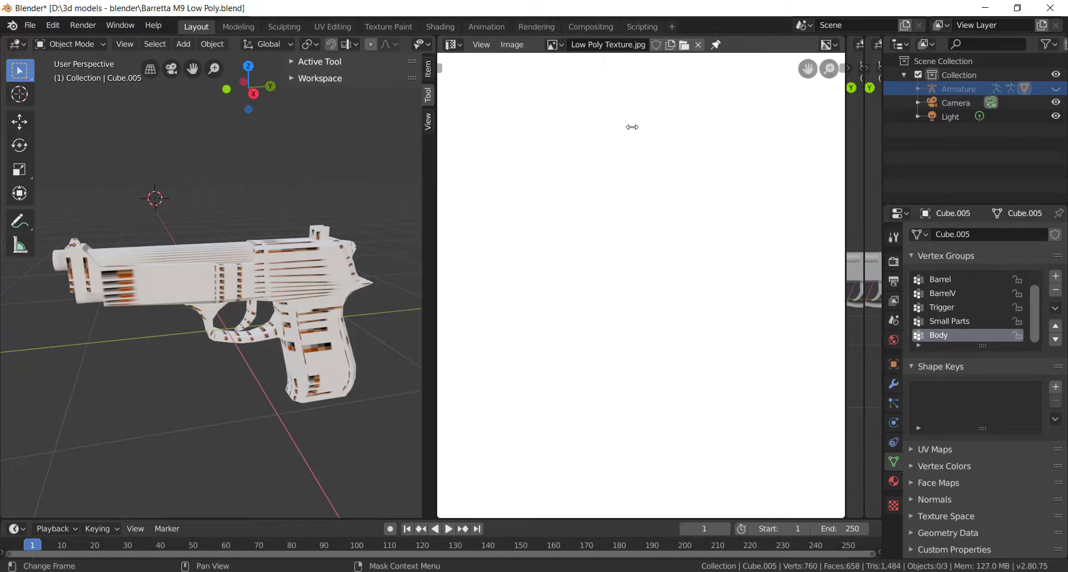
scroll(627, 139, up, 2)
scroll(613, 119, down, 2)
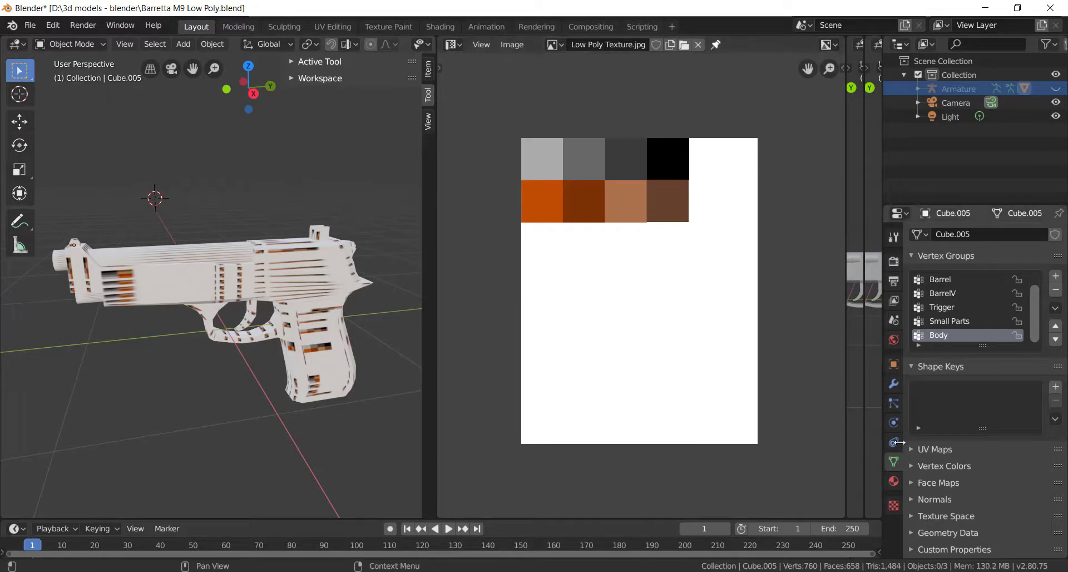
Make Body the active vertex group and lengthen the vertex group list to show all groups
click(978, 294)
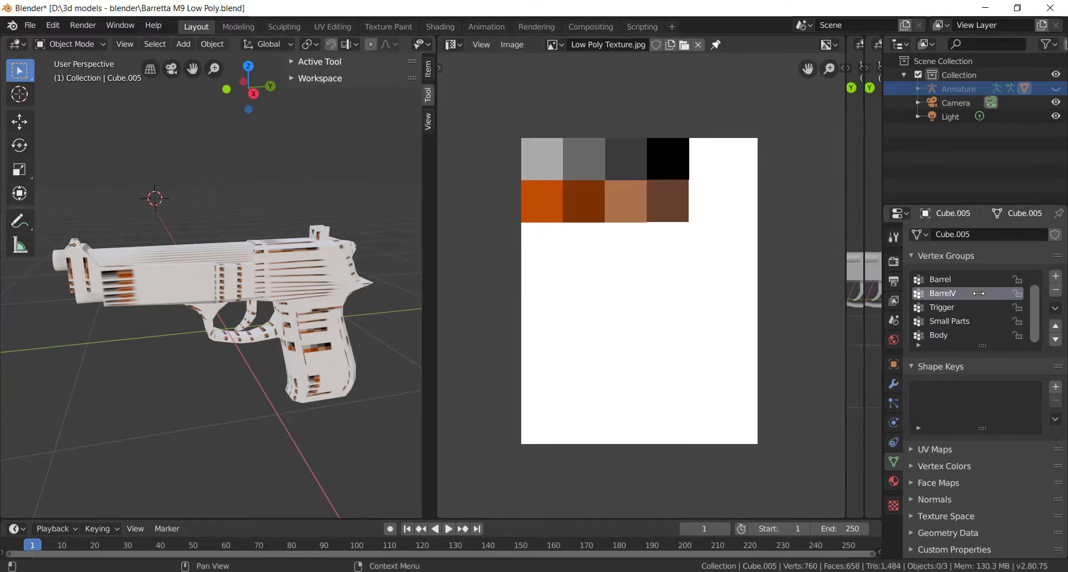
click(962, 333)
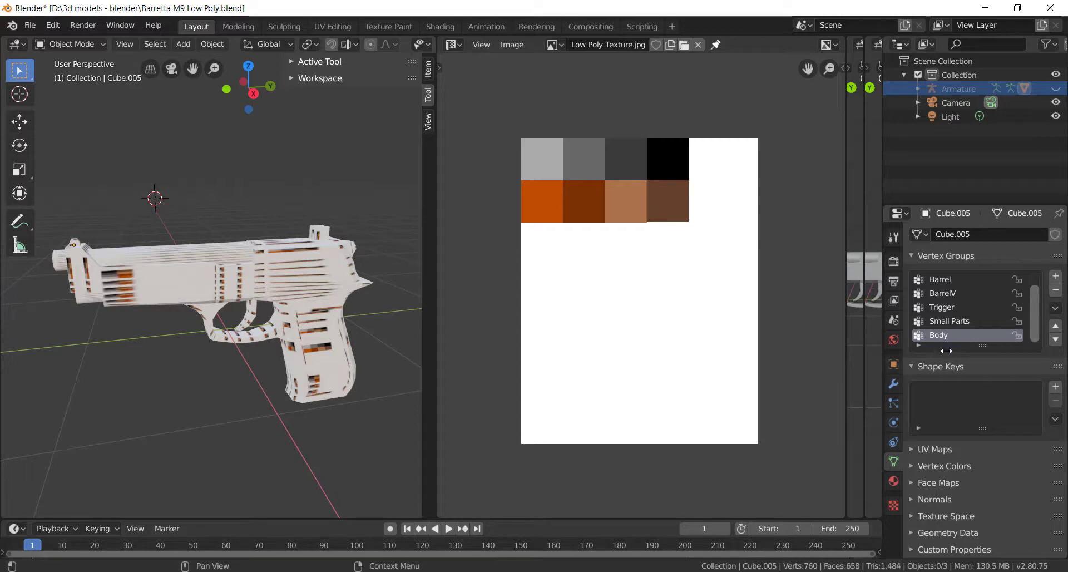
drag(948, 346, 975, 358)
Enter Edit Mode on the pistol, clear the face selection, and select only the Body vertex group's faces
click(331, 301)
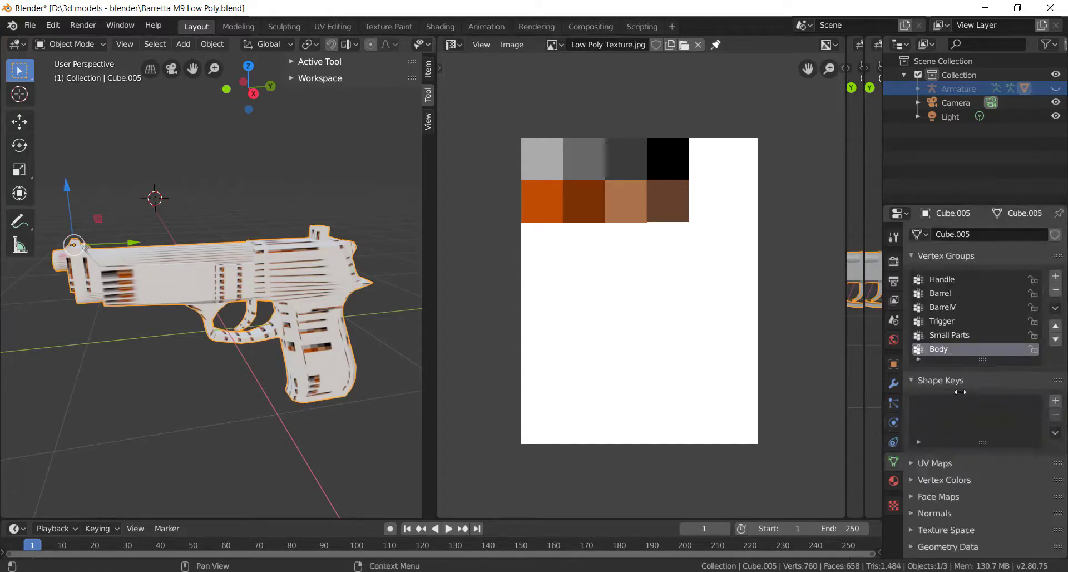
middle_drag(232, 183, 184, 219)
key(Tab)
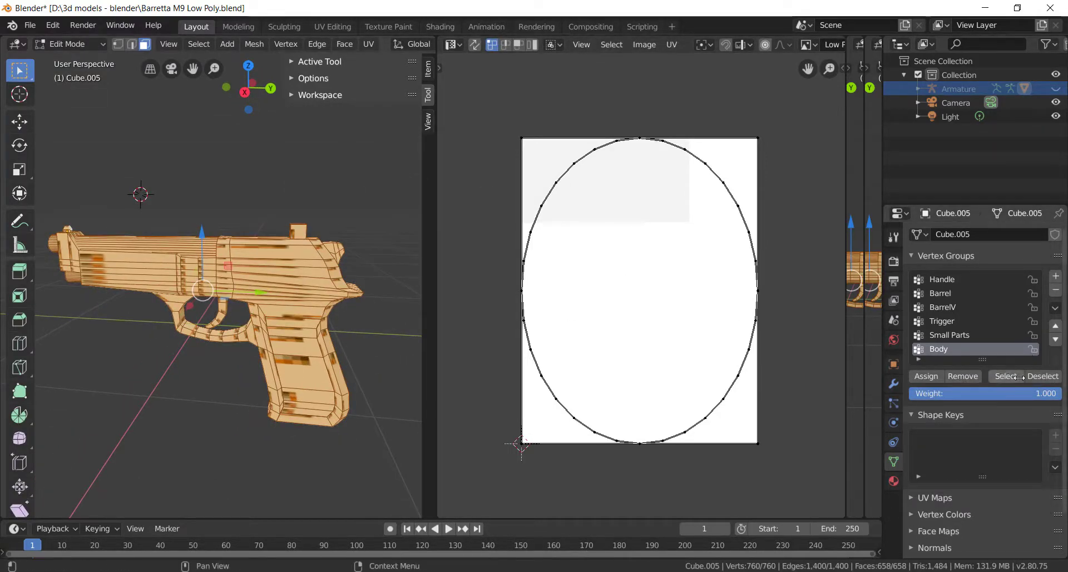
click(306, 188)
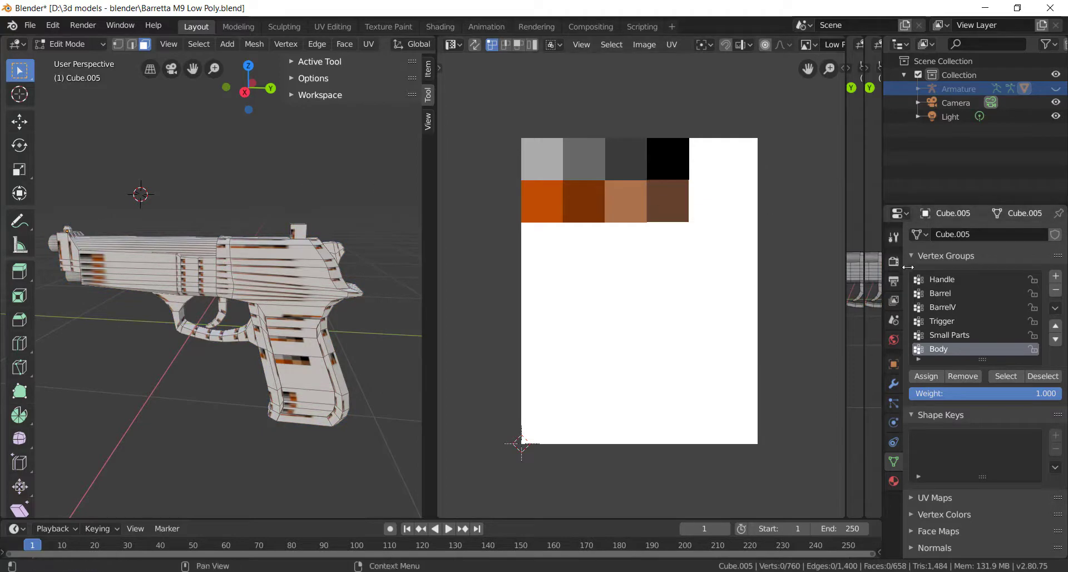
click(999, 374)
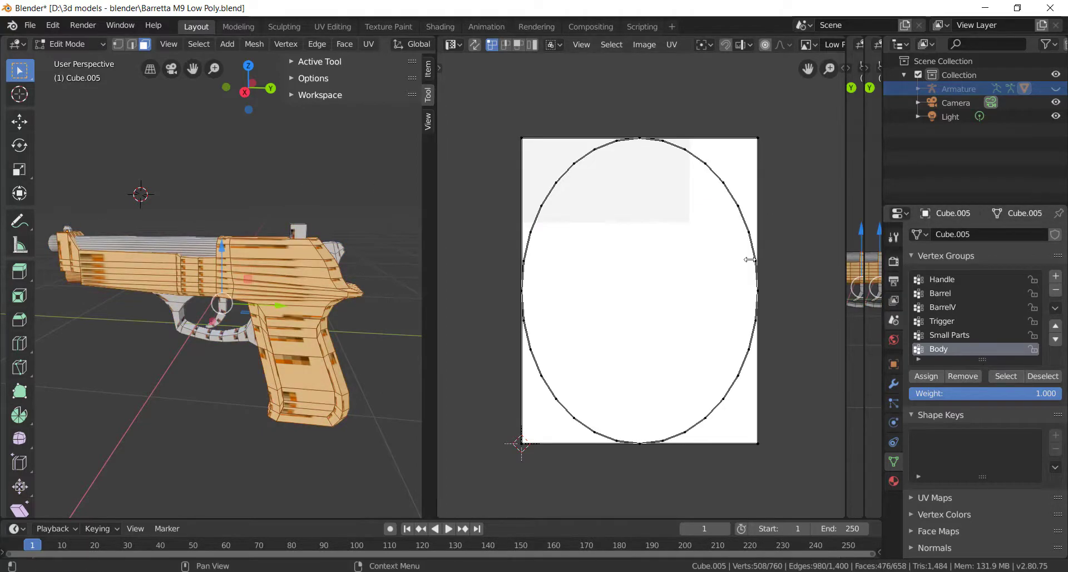
Shrink all of the Body faces' UVs to a tiny patch and place it on the black swatch
drag(486, 103, 784, 477)
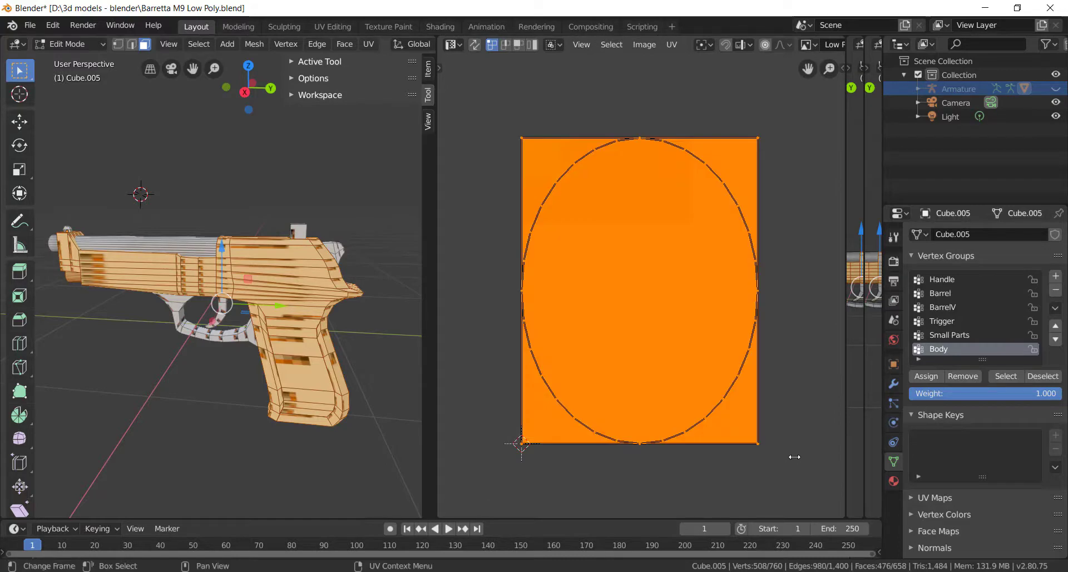
key(s)
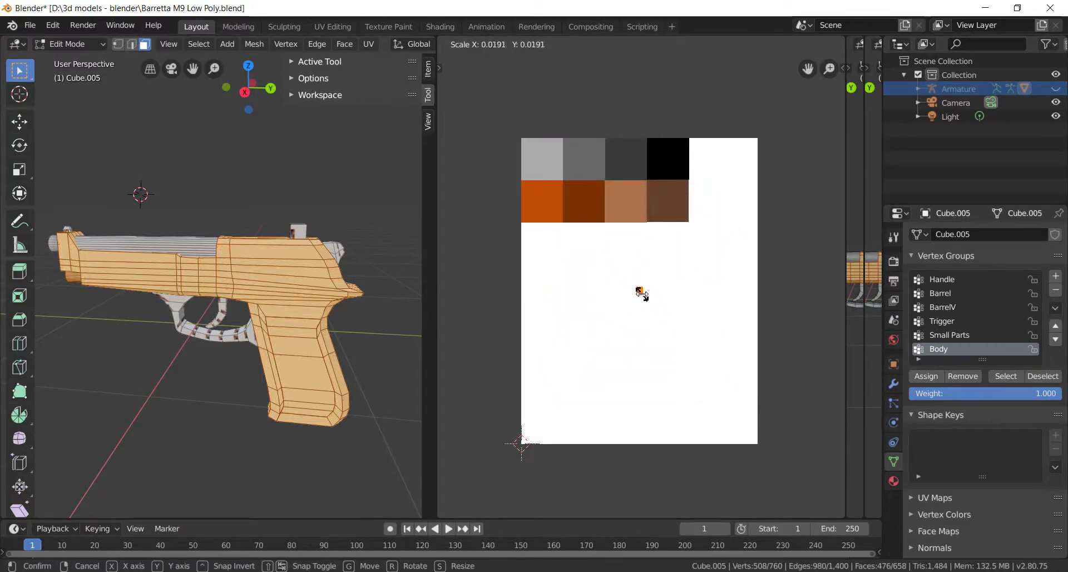
click(642, 294)
key(g)
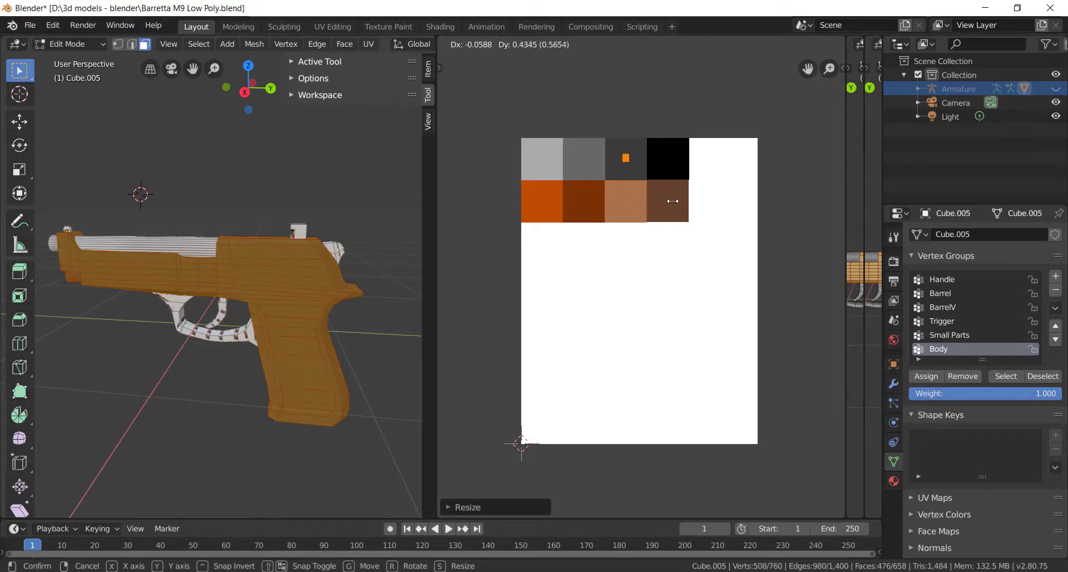
click(715, 203)
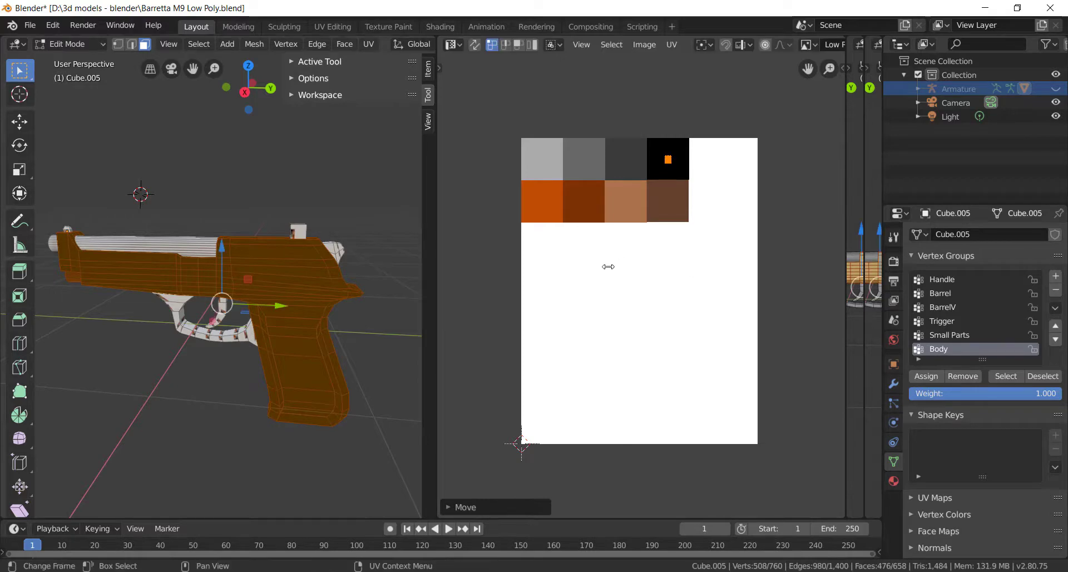
click(356, 352)
middle_drag(357, 353, 367, 325)
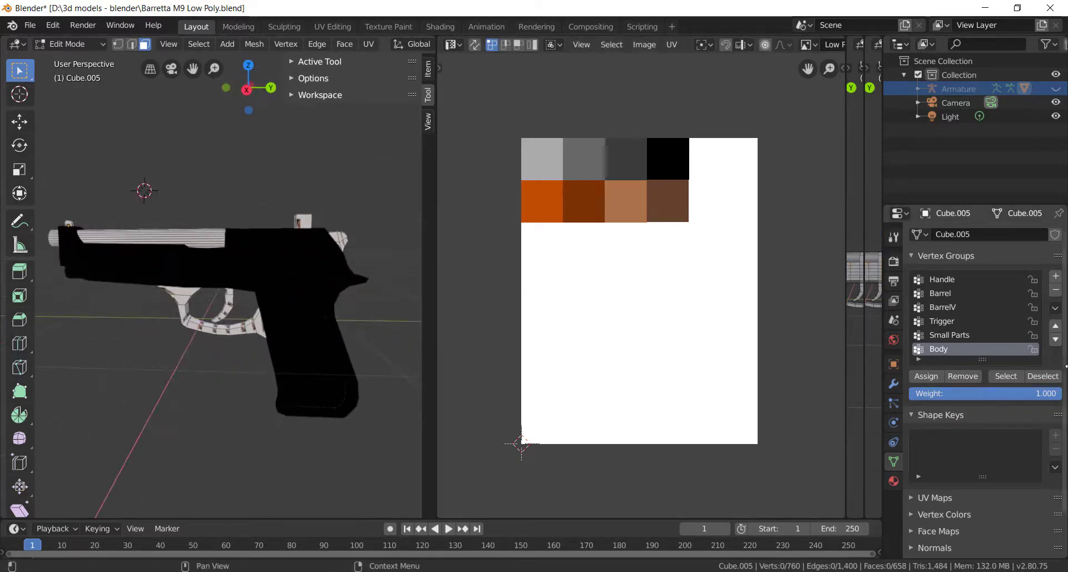
Reselect the Body vertex group's faces, move their UV patch to the dark grey swatch, and deselect the faces
click(1005, 376)
key(g)
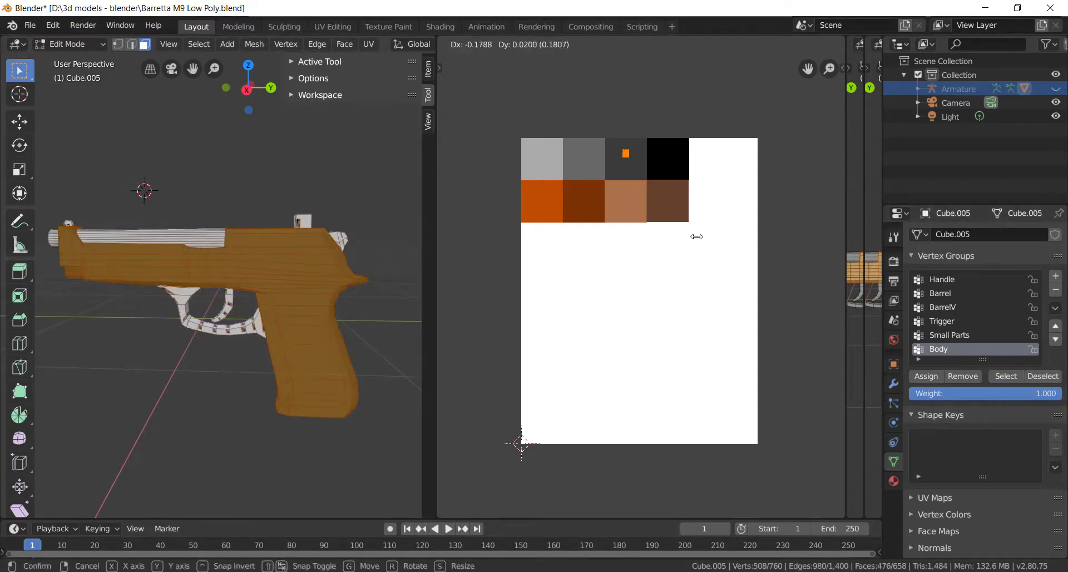
click(700, 240)
click(377, 318)
Examine the recoloured body up close in Edit Mode and Object Mode, ending in Edit Mode
middle_drag(377, 318, 310, 291)
scroll(289, 286, up, 5)
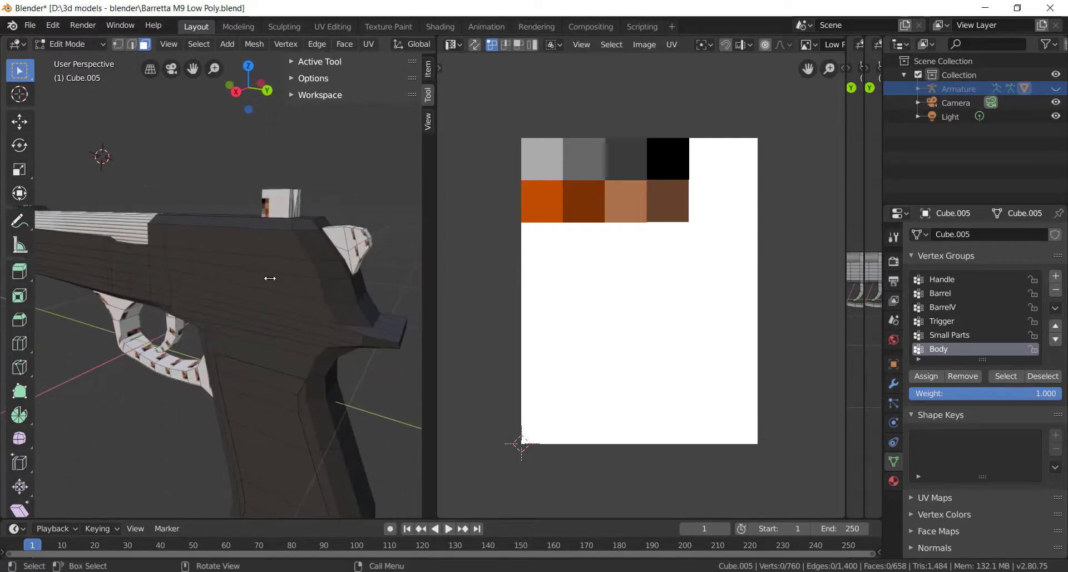
key(Tab)
key(alt+a)
middle_drag(305, 256, 351, 256)
scroll(349, 256, down, 1)
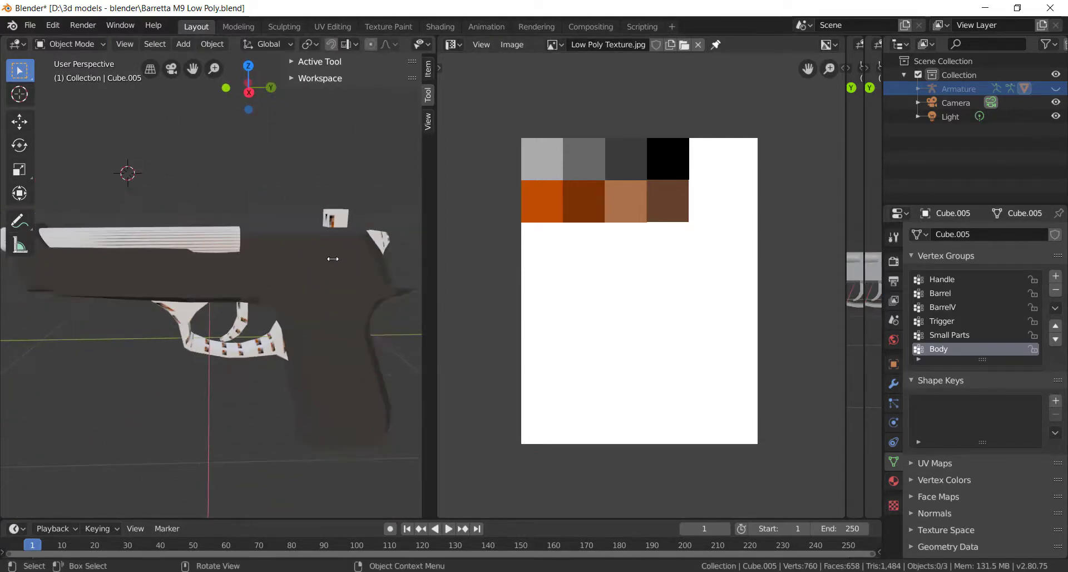
click(340, 261)
key(Tab)
scroll(331, 229, up, 1)
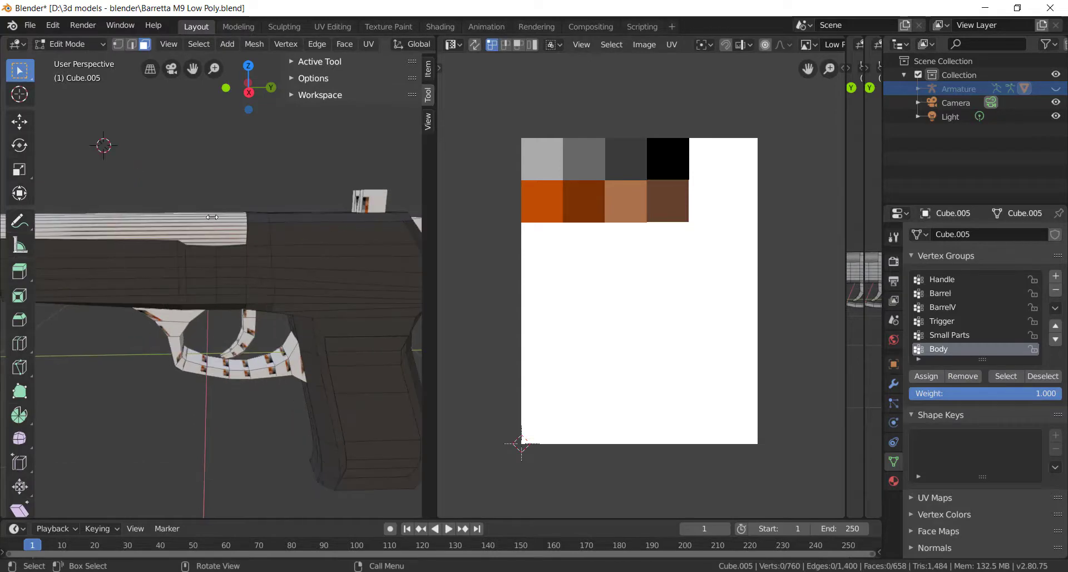
scroll(211, 217, down, 2)
Select the faces of the Trigger vertex group
click(992, 334)
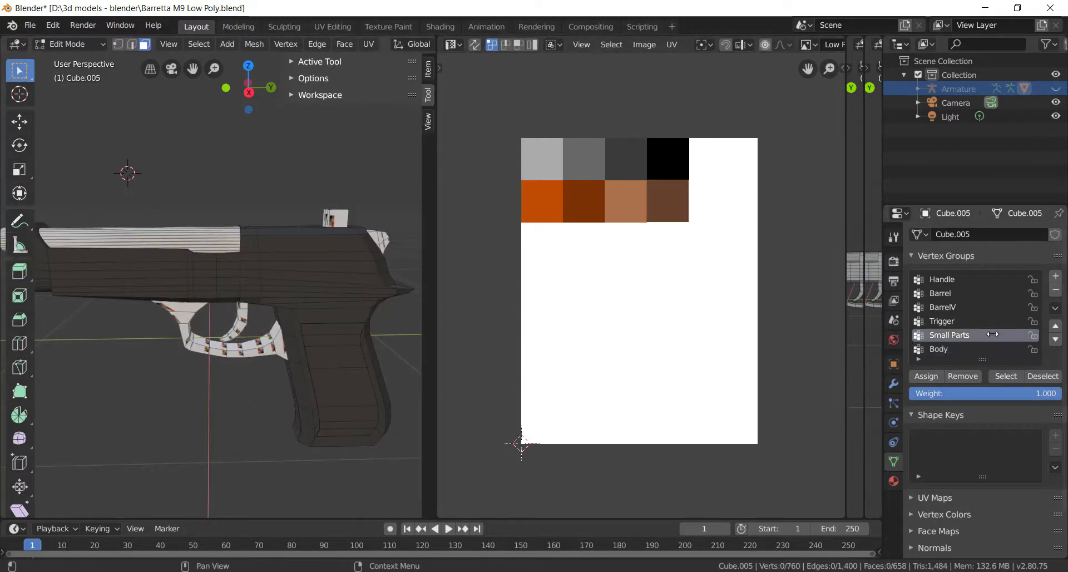
click(965, 322)
click(1005, 376)
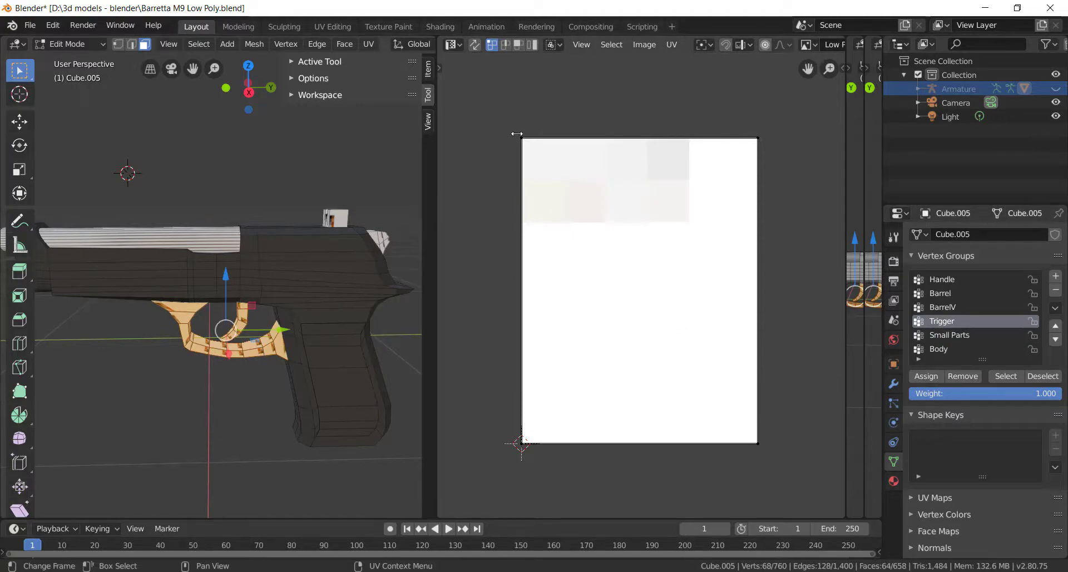
Shrink the Trigger faces' UVs to a tiny patch on the dark grey swatch and deselect the faces
drag(516, 134, 784, 449)
key(s)
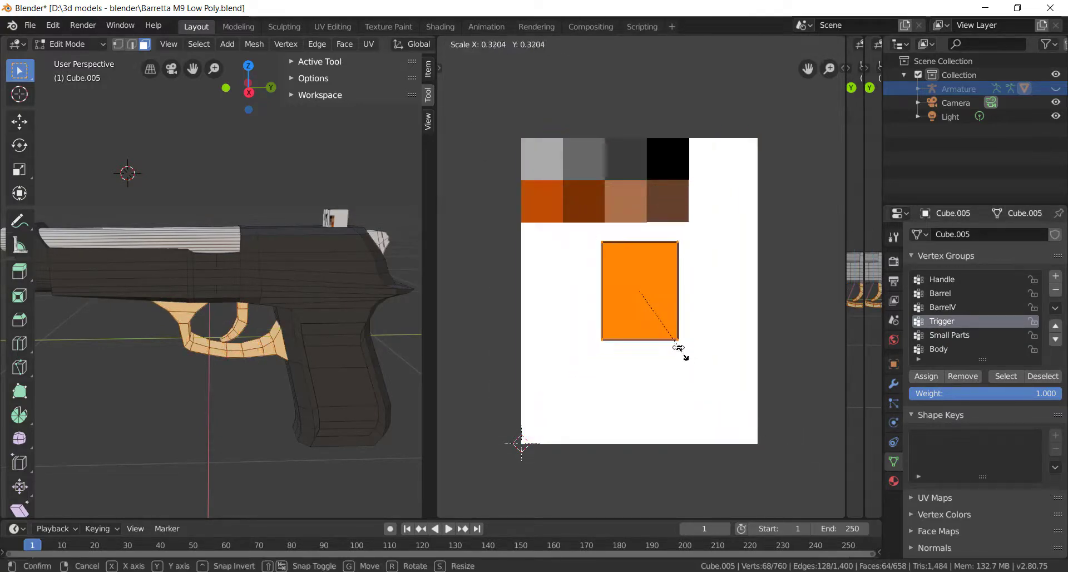
click(654, 299)
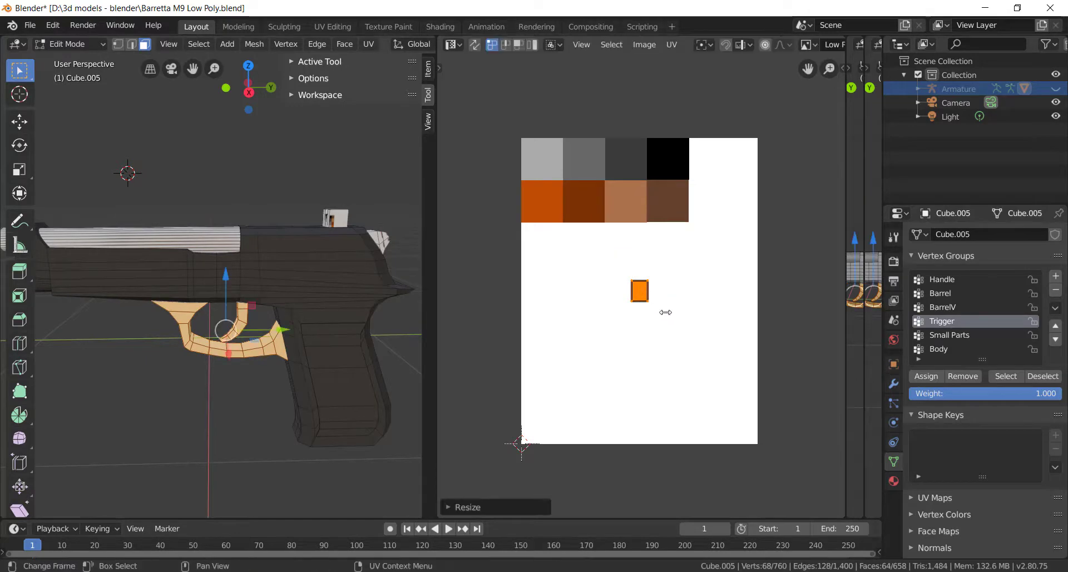
key(g)
click(652, 179)
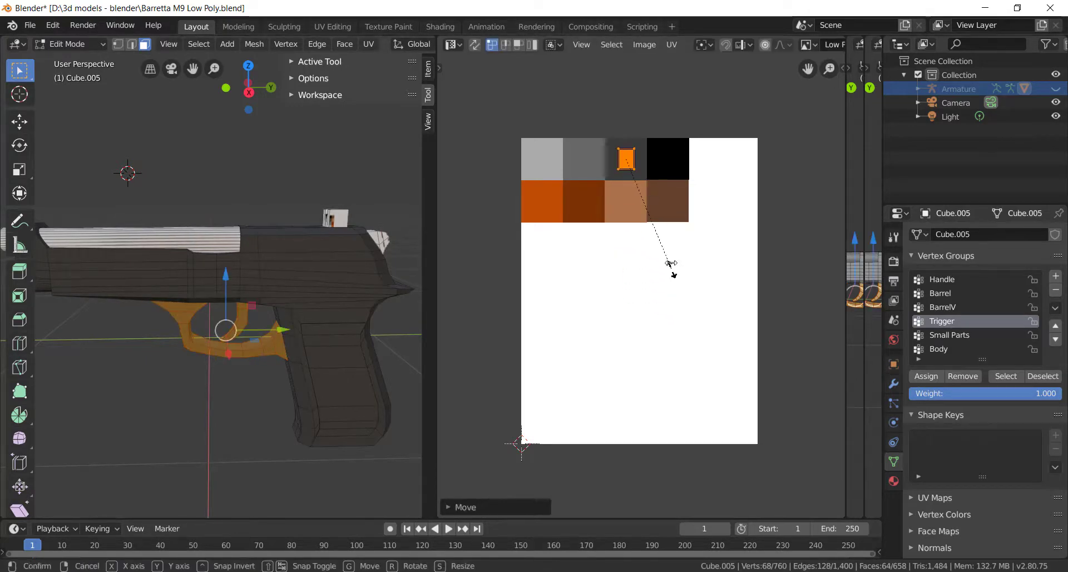
key(s)
click(657, 210)
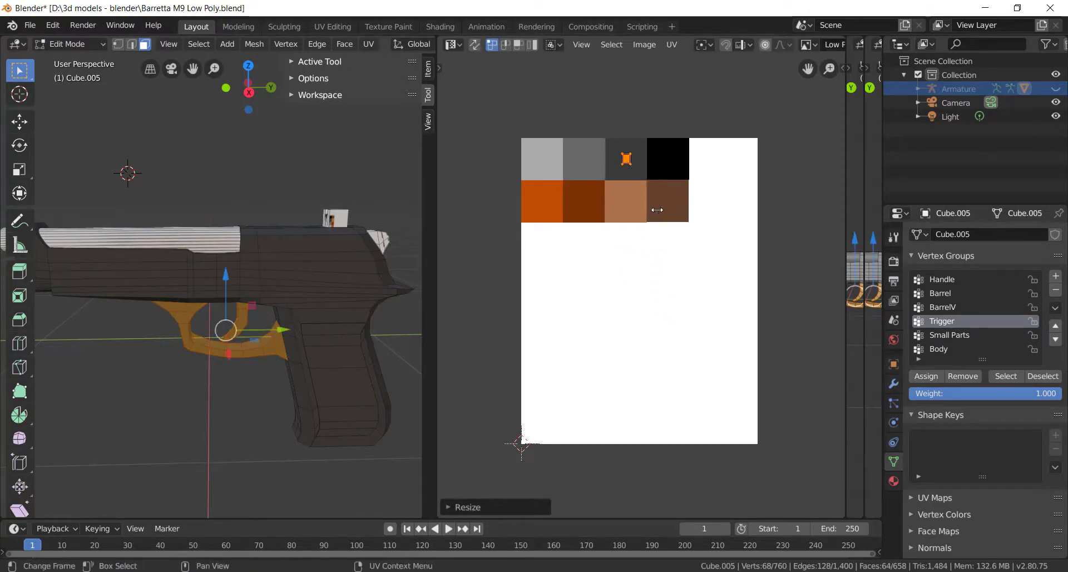
click(285, 445)
scroll(277, 374, down, 3)
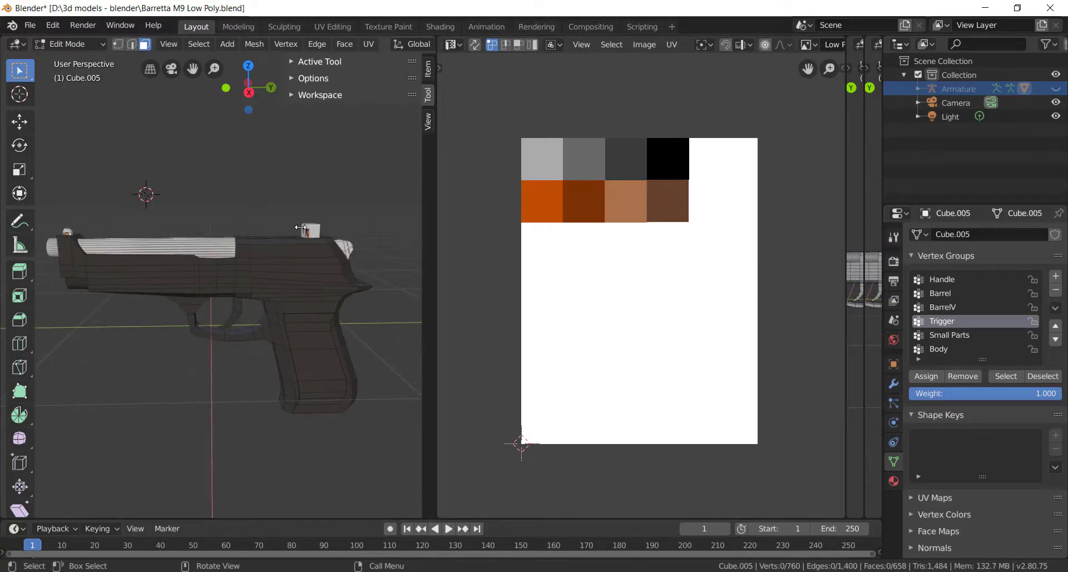
Select the BarrelV vertex group's faces, shrink their UVs to a tiny patch, move it onto a grey swatch, and deselect the faces
click(949, 307)
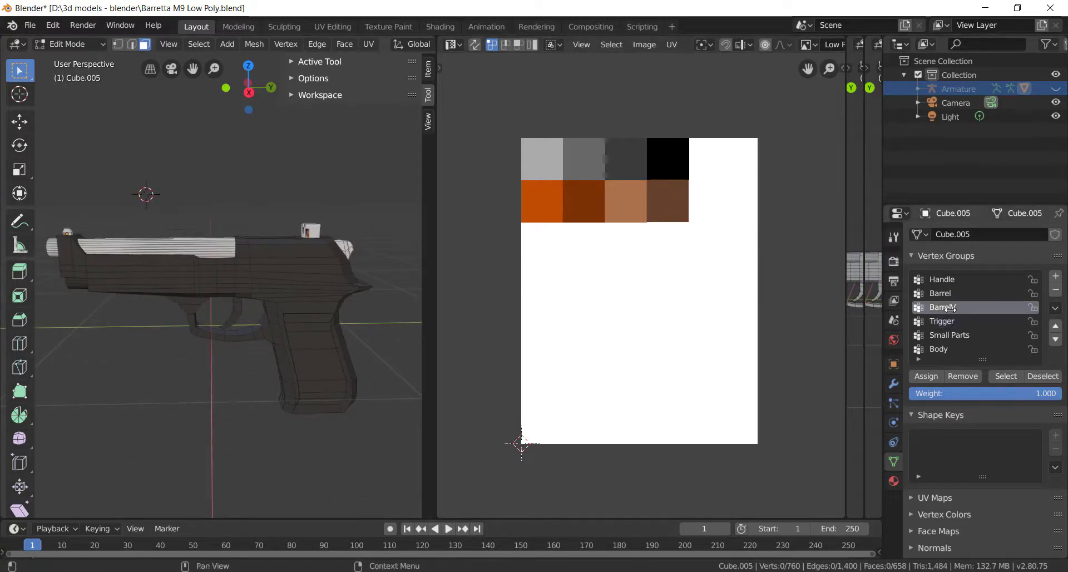
click(1006, 376)
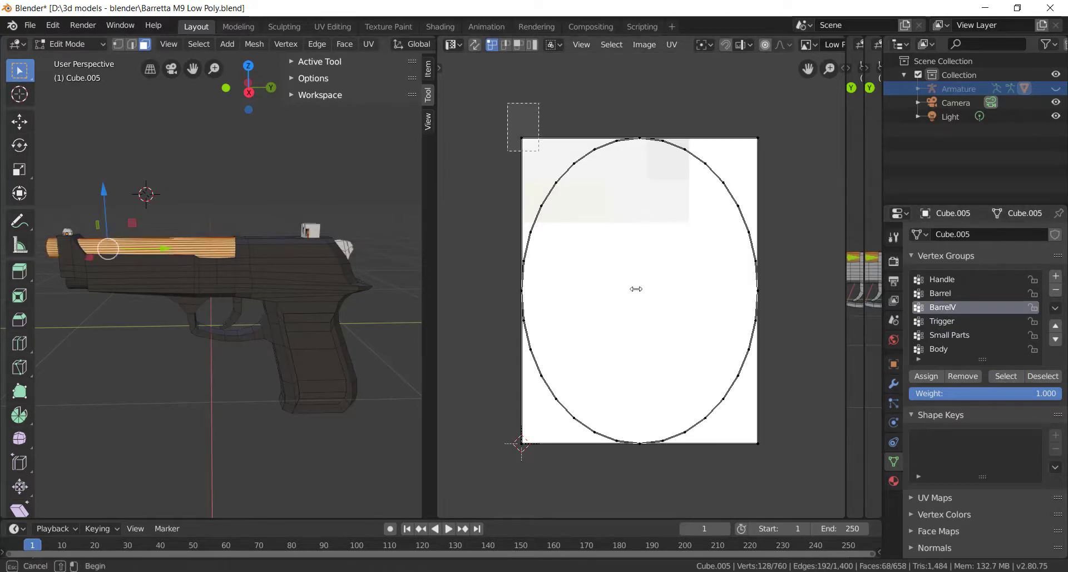
drag(508, 104, 786, 480)
key(s)
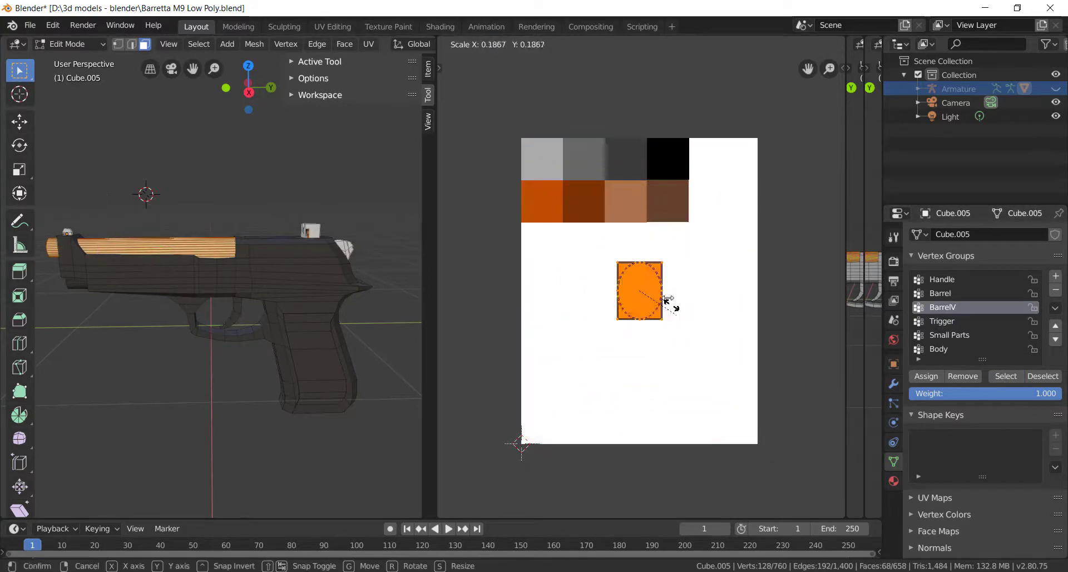
click(647, 288)
key(g)
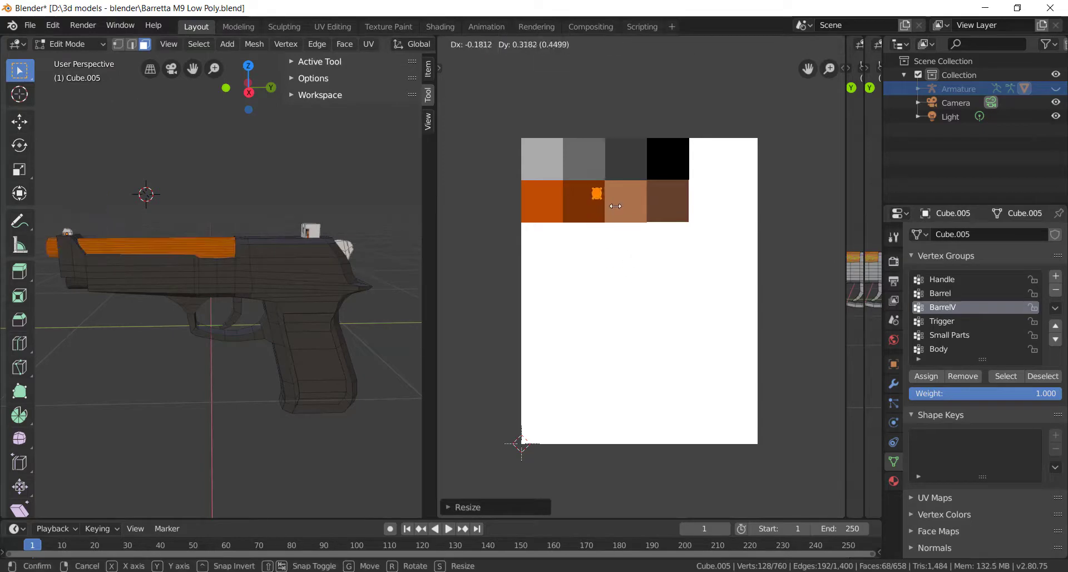
click(442, 333)
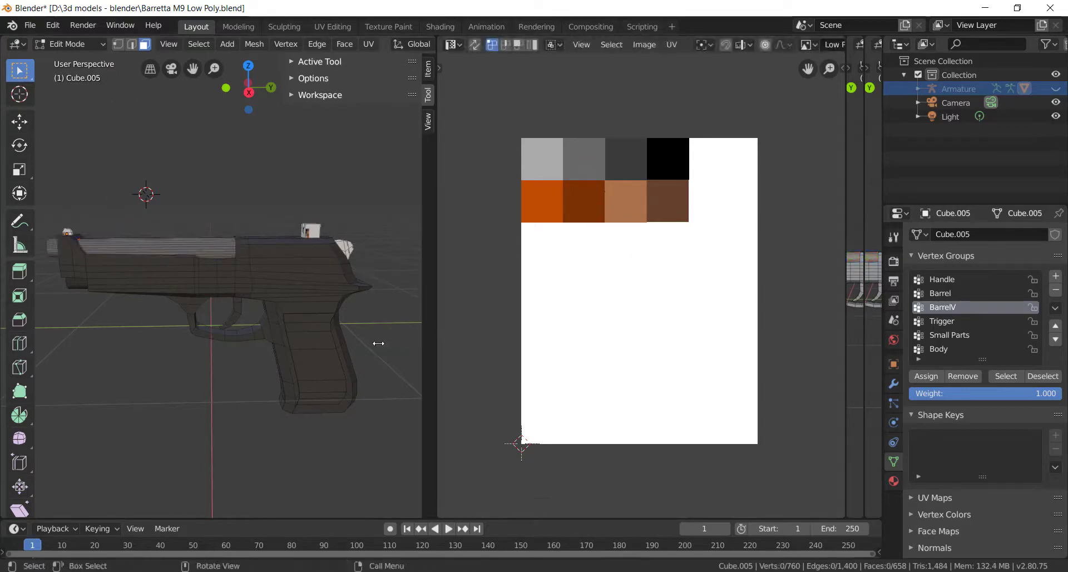
Select the faces of the Small Parts vertex group
key(Tab)
middle_drag(357, 342, 372, 344)
key(Tab)
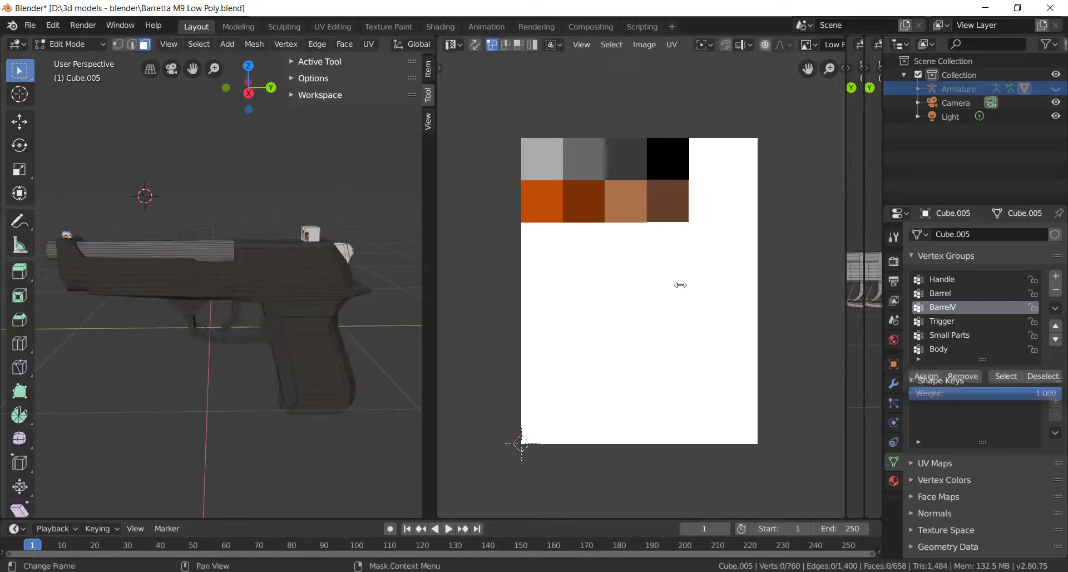
click(955, 336)
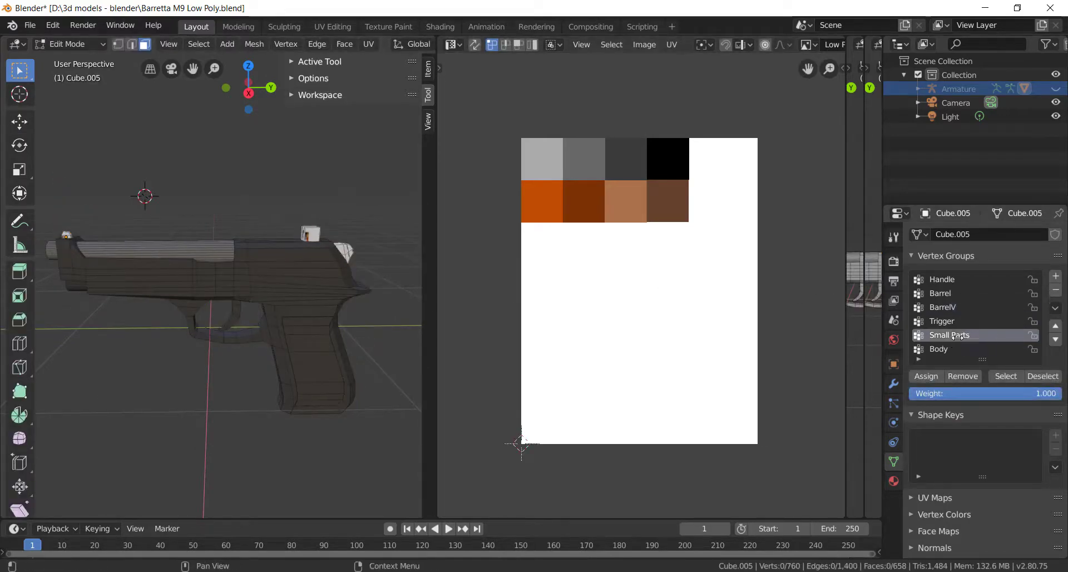
click(1006, 376)
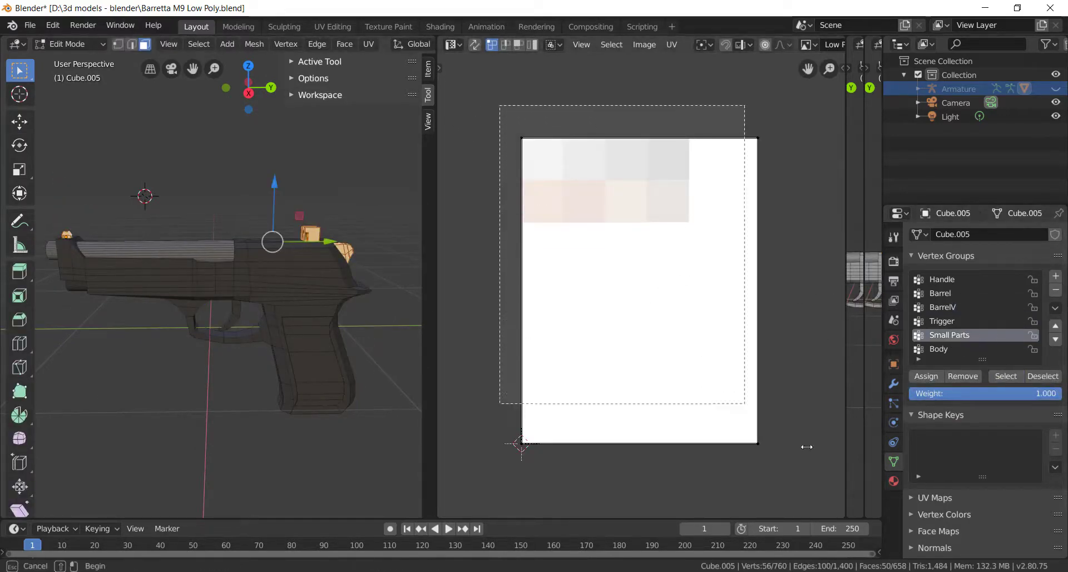
Shrink the Small Parts UVs to a tiny patch on the medium grey swatch and view the pistol in Object Mode
key(a)
key(s)
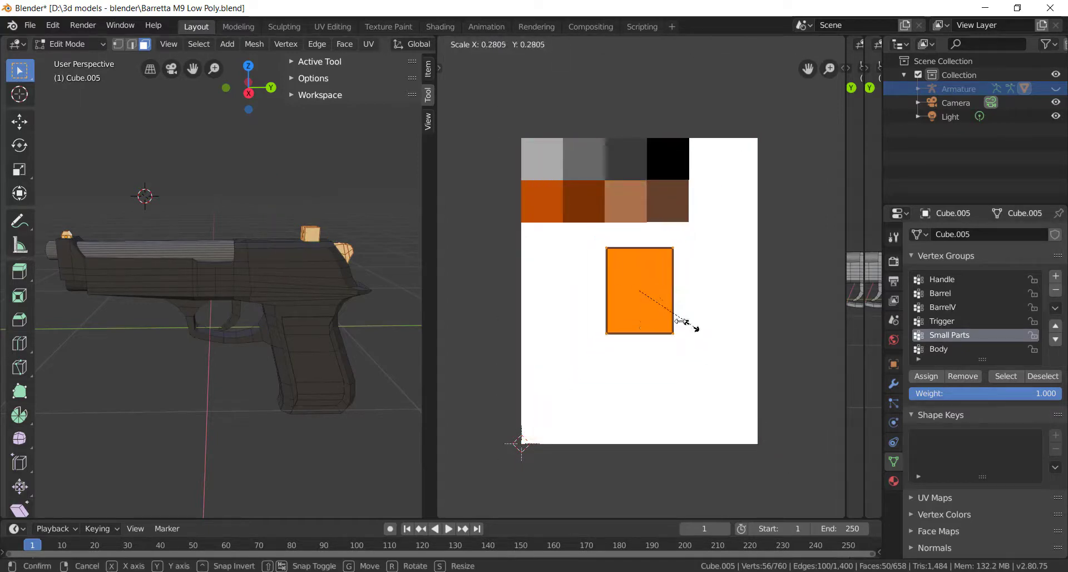
click(647, 293)
key(g)
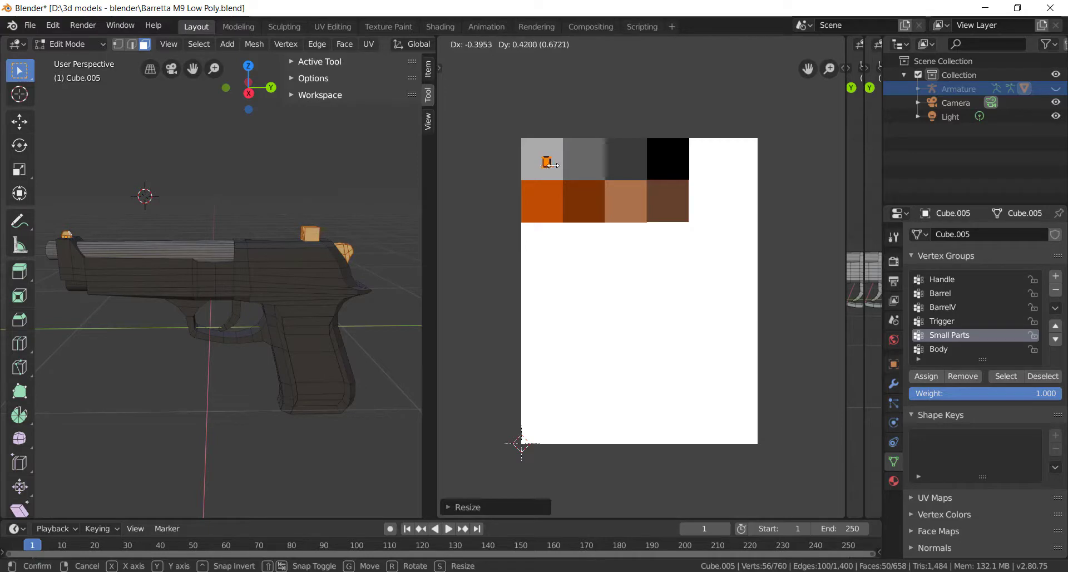
click(606, 157)
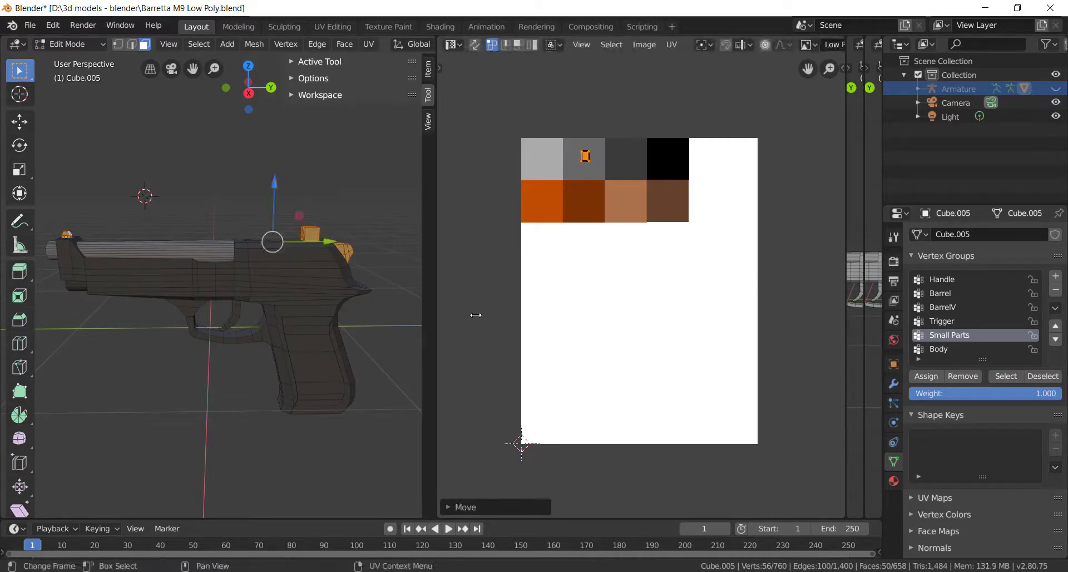
key(Tab)
key(KP_Decimal)
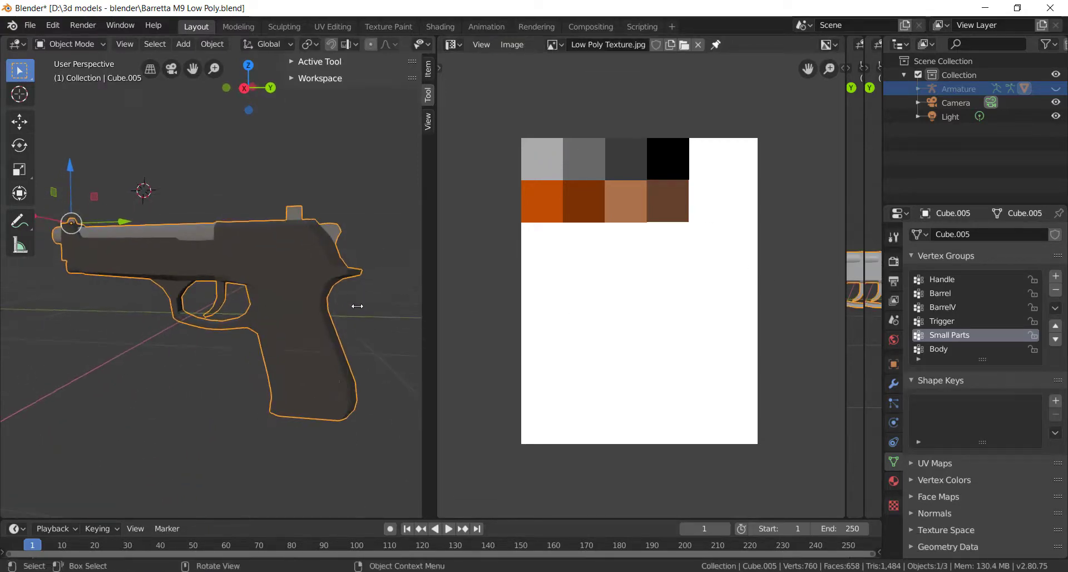
click(357, 306)
mouse_move(348, 322)
middle_down()
mouse_move(286, 336)
mouse_move(264, 365)
mouse_move(320, 326)
mouse_move(375, 317)
mouse_move(370, 335)
mouse_move(243, 353)
mouse_move(292, 333)
mouse_move(346, 331)
middle_up()
middle_drag(240, 325, 267, 317)
click(267, 317)
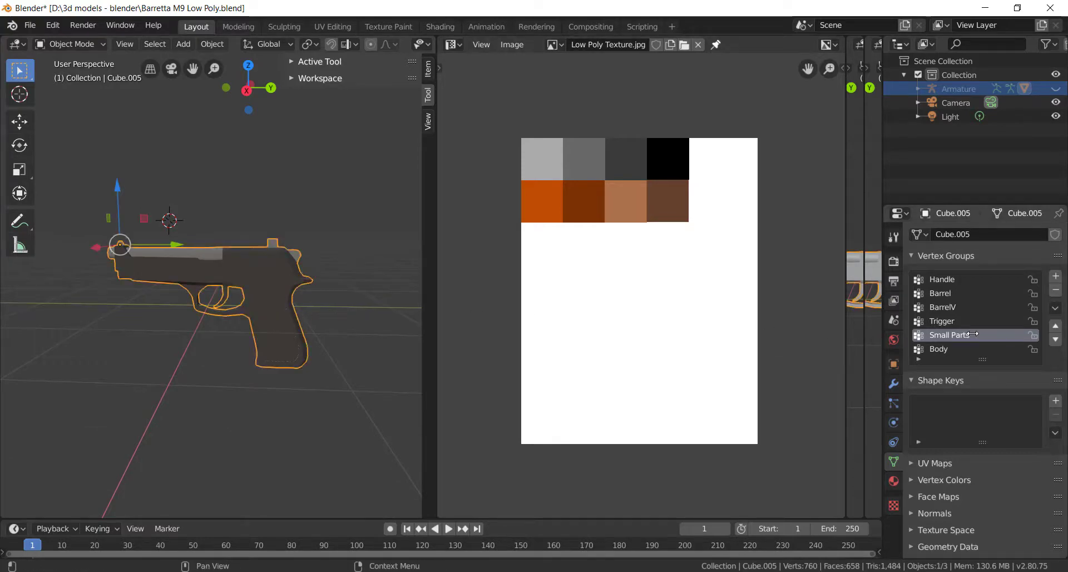
Make Body the active vertex group in Edit Mode and clear the whole face selection
click(953, 348)
key(Tab)
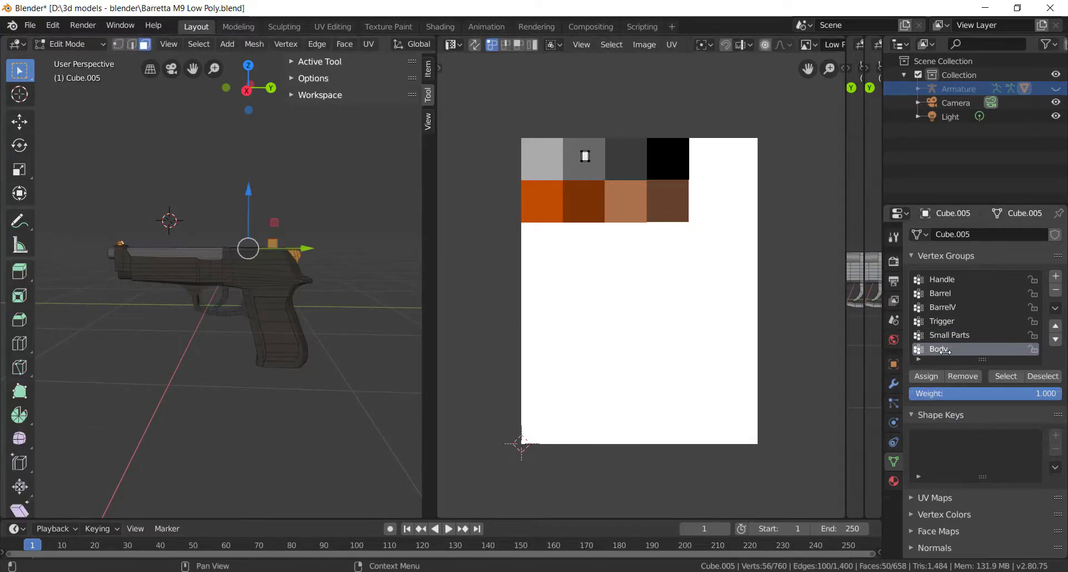
click(1006, 376)
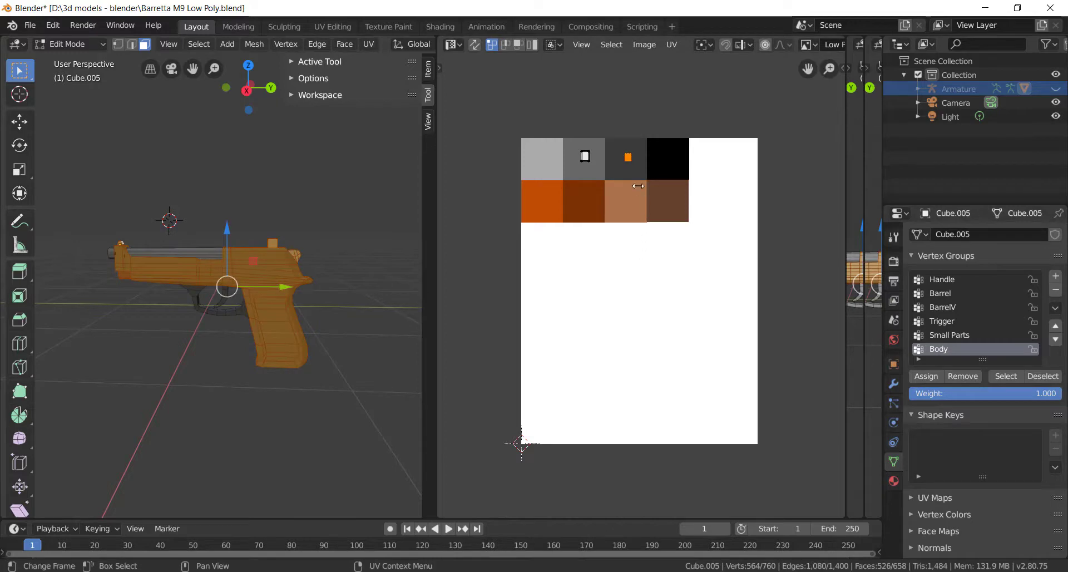
key(alt+a)
key(alt+a)
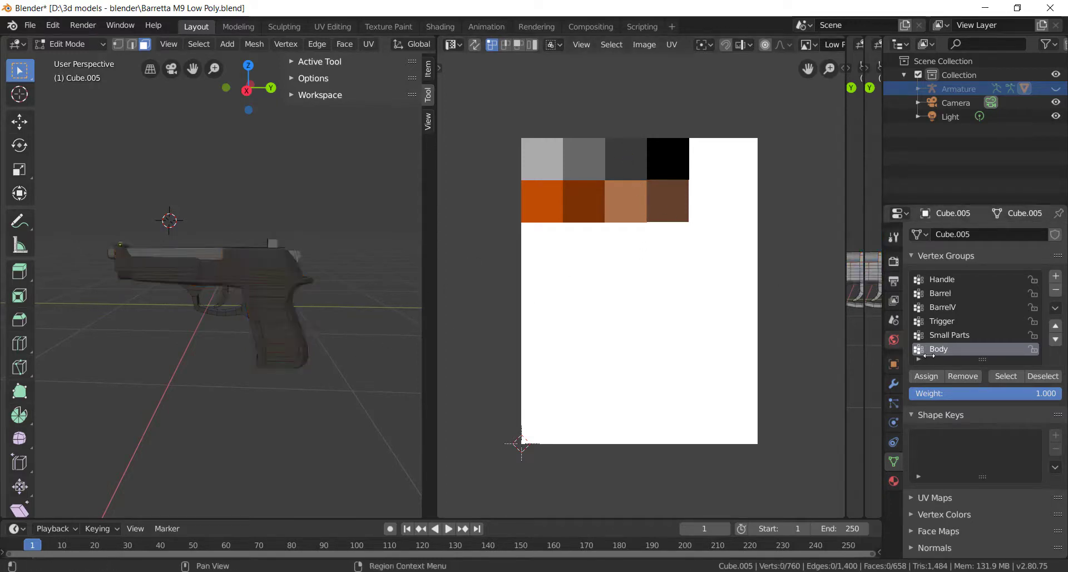
Select the Body vertex group's faces, try their UVs on the black swatch, and deselect the faces
click(1004, 375)
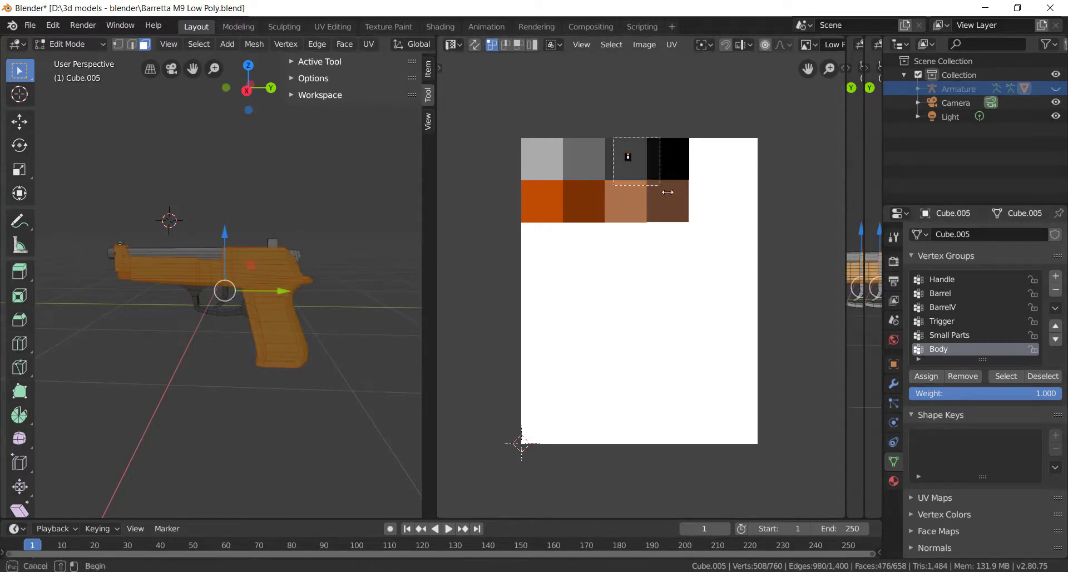
key(g)
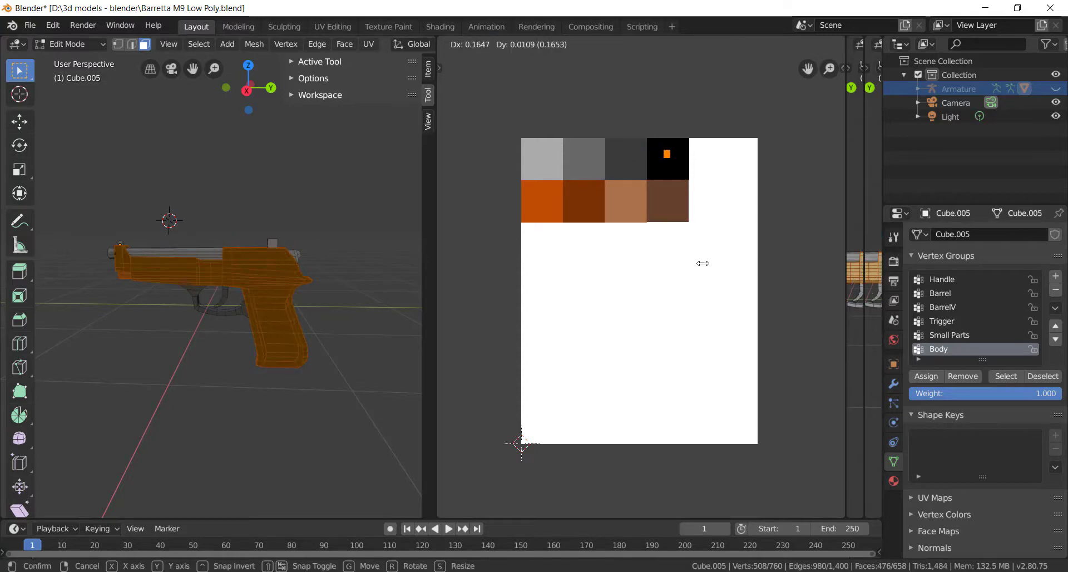
click(703, 263)
key(alt+a)
middle_drag(378, 350, 417, 345)
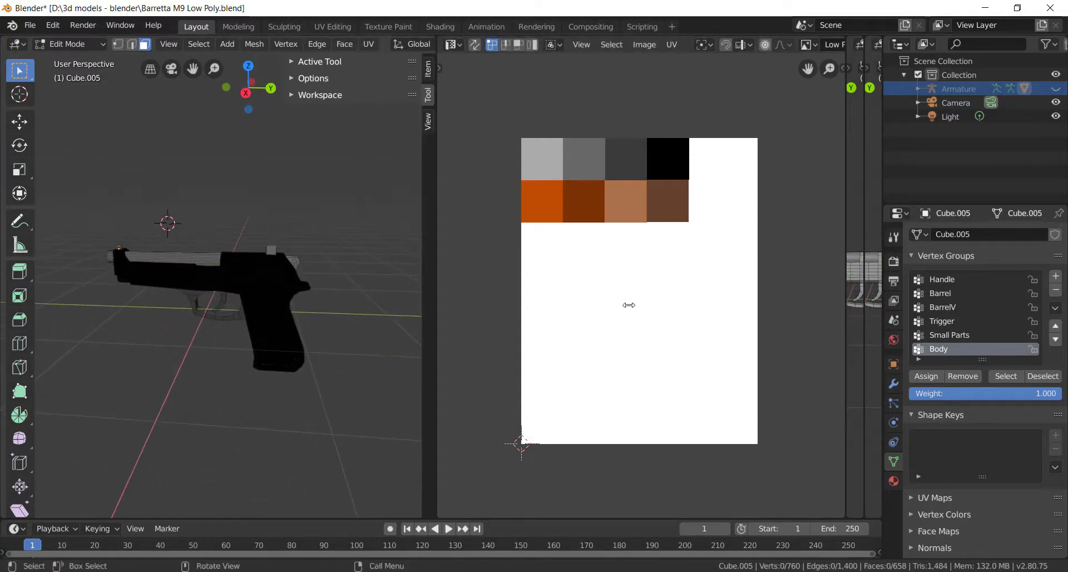
Select the Body faces and move their UVs onto the dark grey swatch
click(1006, 376)
key(g)
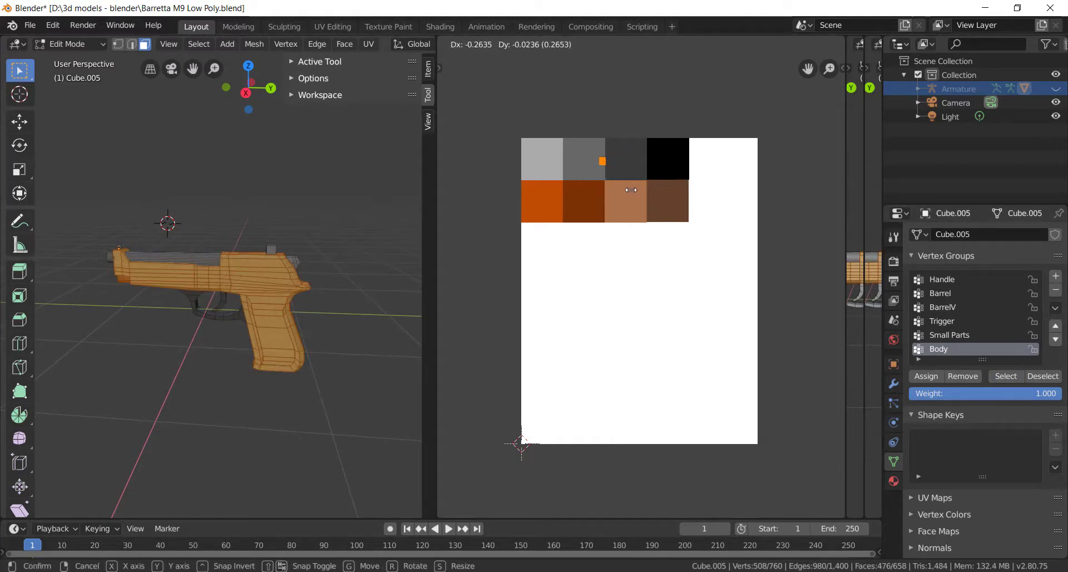
click(657, 194)
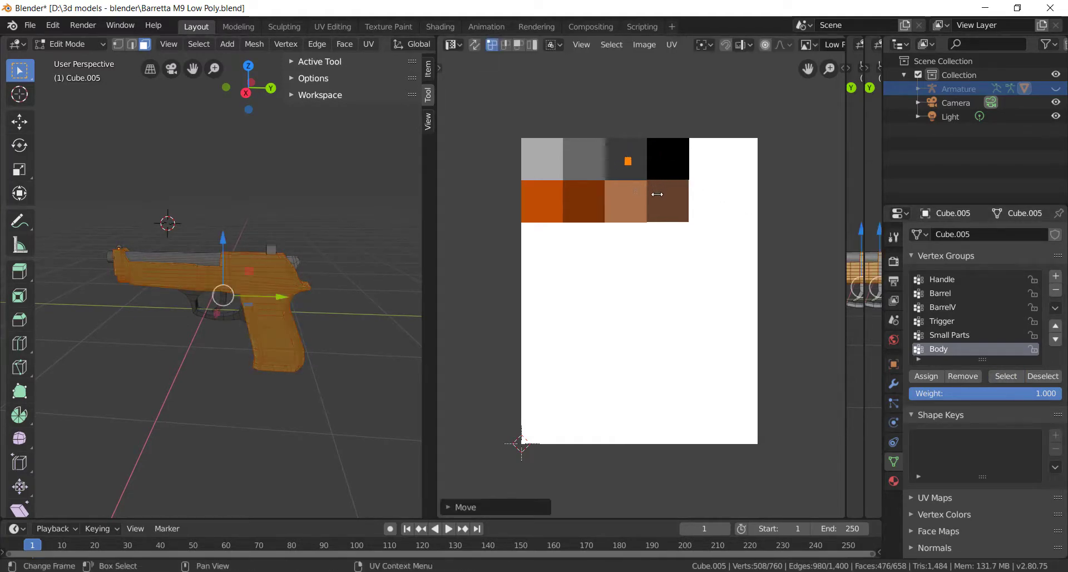
Examine the pistol's colours from several angles in Object Mode with nothing selected
click(397, 292)
key(Tab)
click(356, 321)
middle_drag(337, 321, 367, 305)
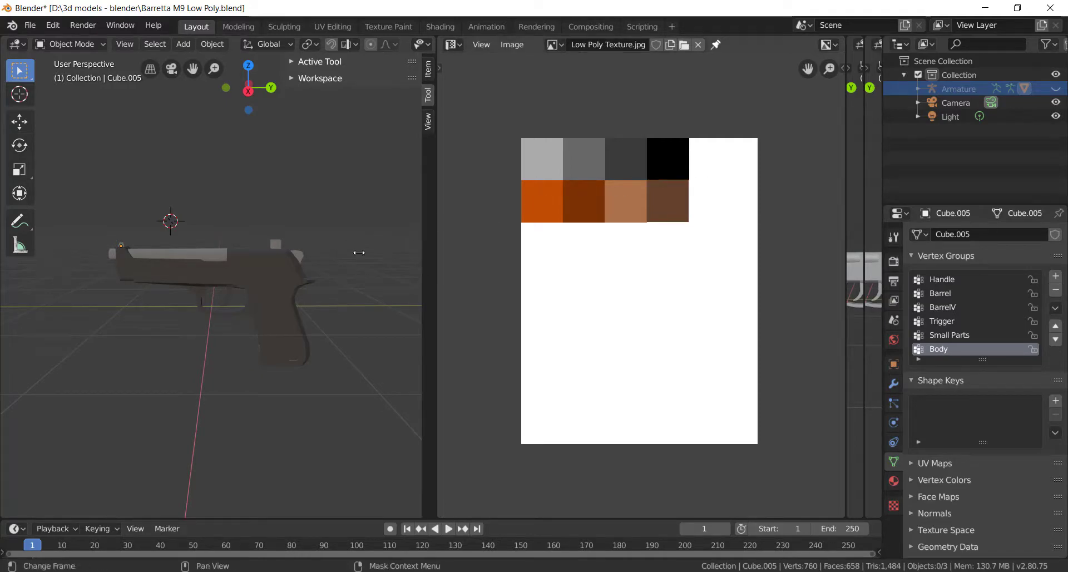
middle_drag(358, 250, 189, 272)
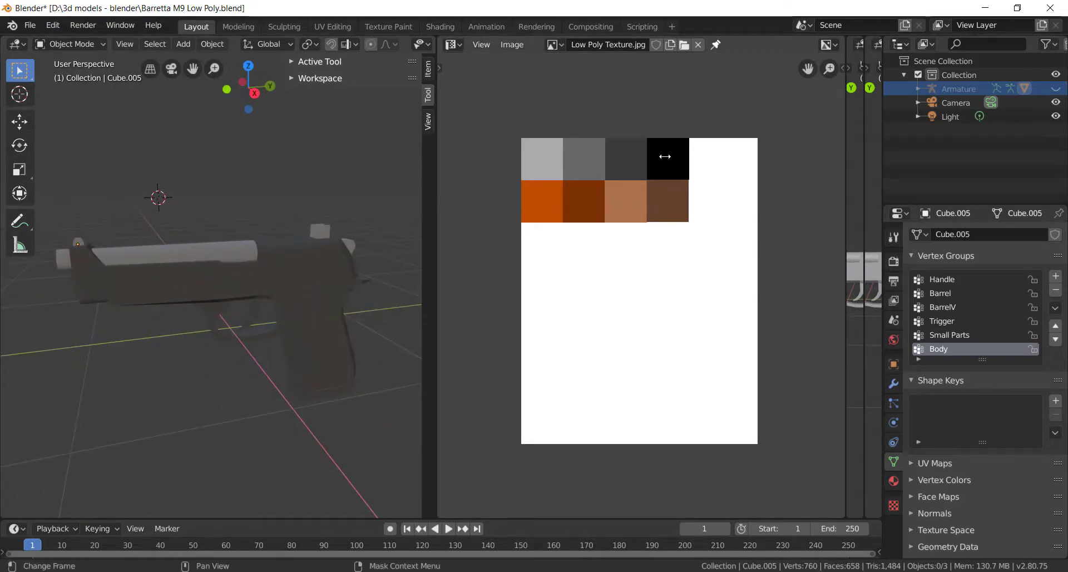
mouse_move(260, 227)
middle_down()
mouse_move(243, 222)
mouse_move(264, 210)
middle_up()
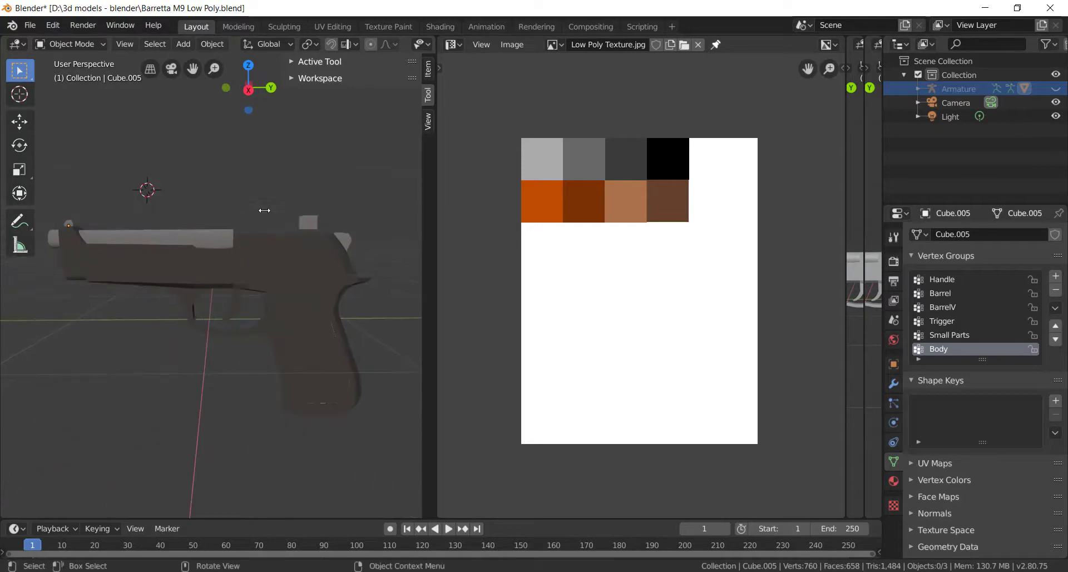
scroll(264, 210, down, 2)
scroll(279, 247, up, 2)
middle_drag(279, 247, 281, 325)
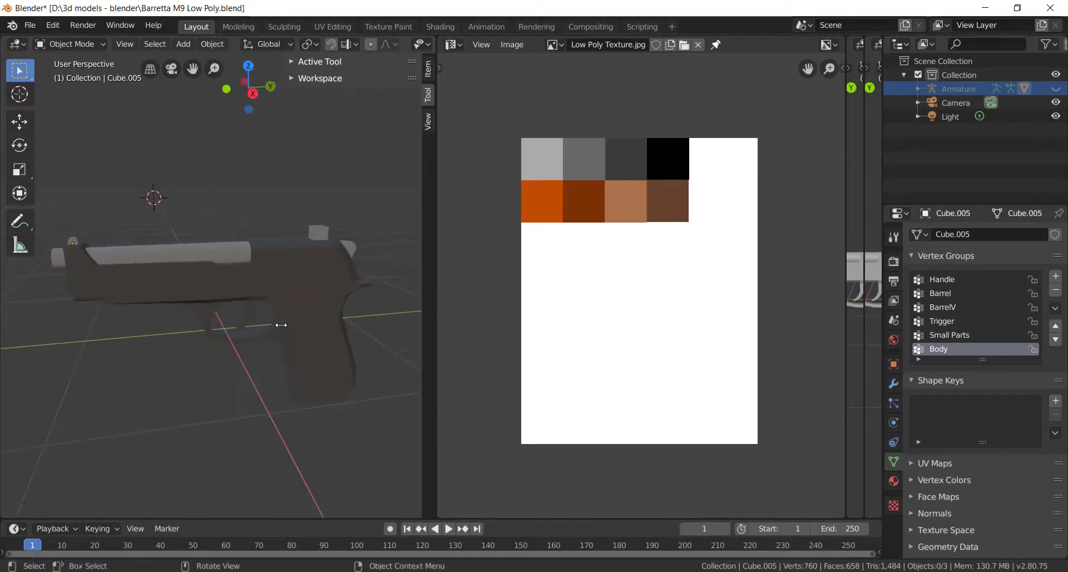
Export the model as Barretta M9 Low Poly.fbx to D:\3d models - blender, including only the Armature and Mesh object types
click(28, 25)
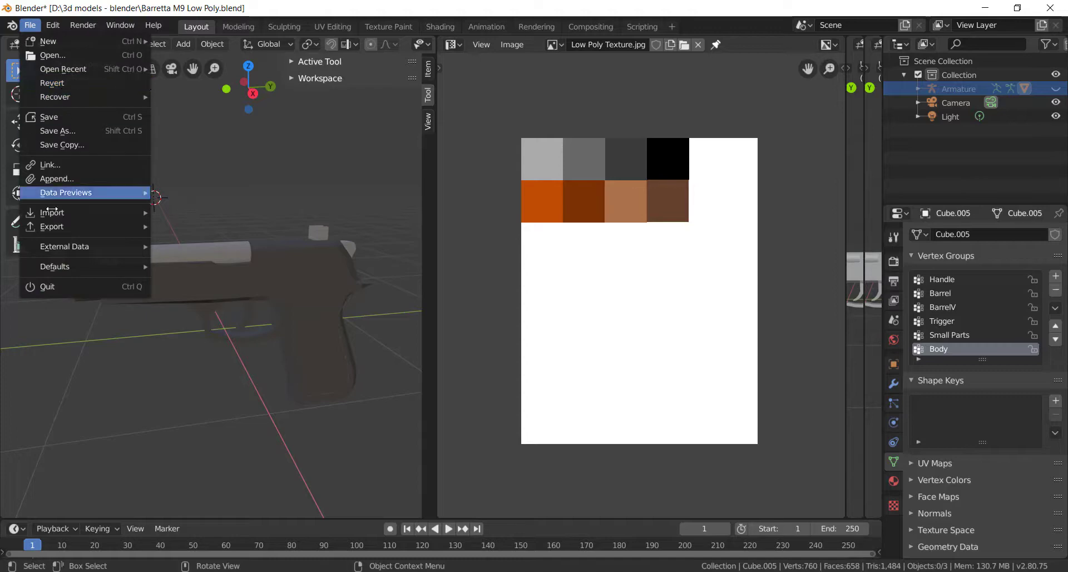
mouse_move(53, 225)
click(186, 255)
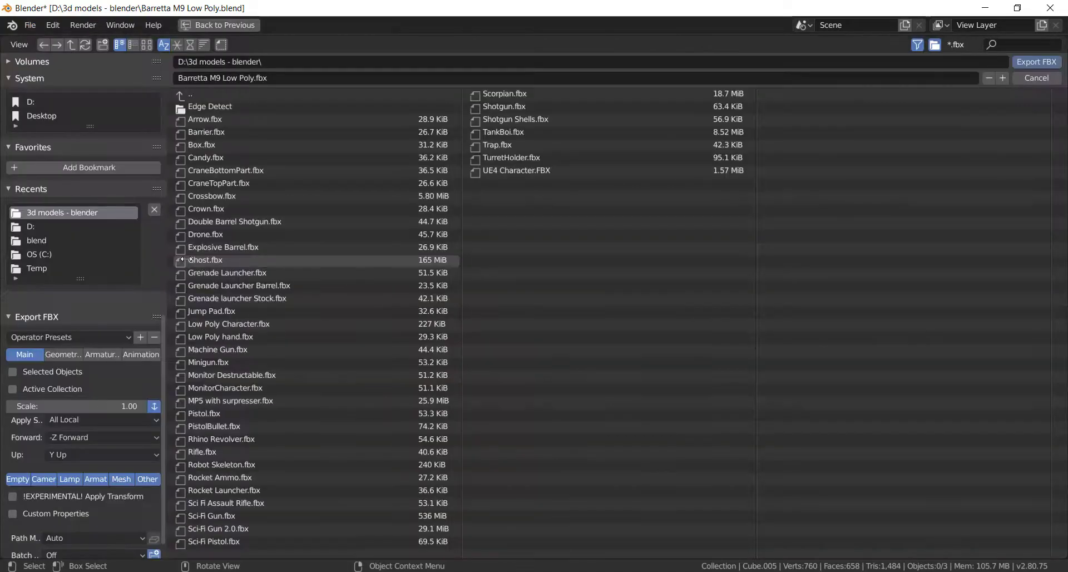
click(105, 478)
shift+click(131, 482)
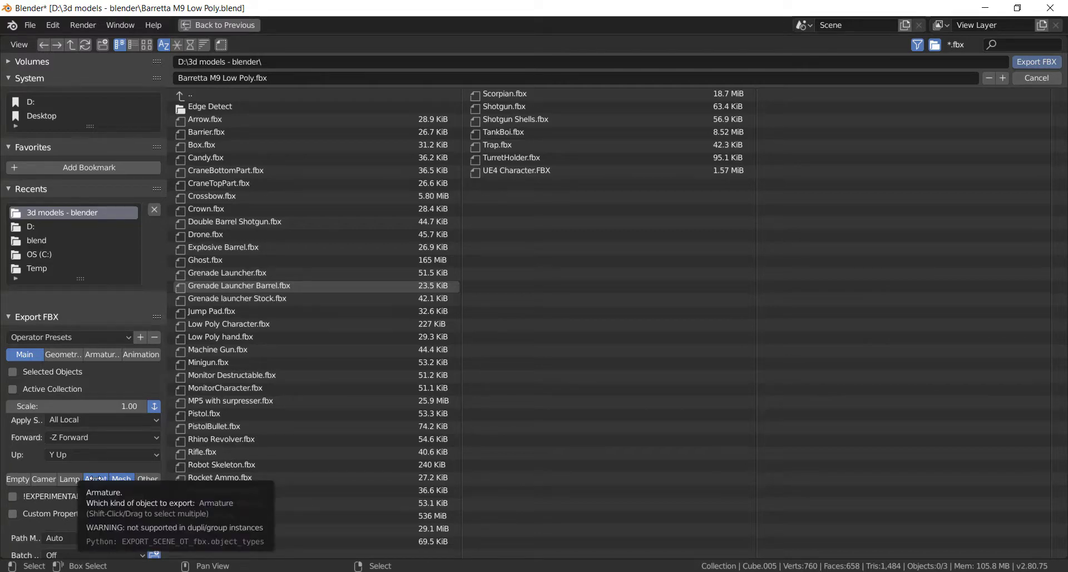
click(1036, 61)
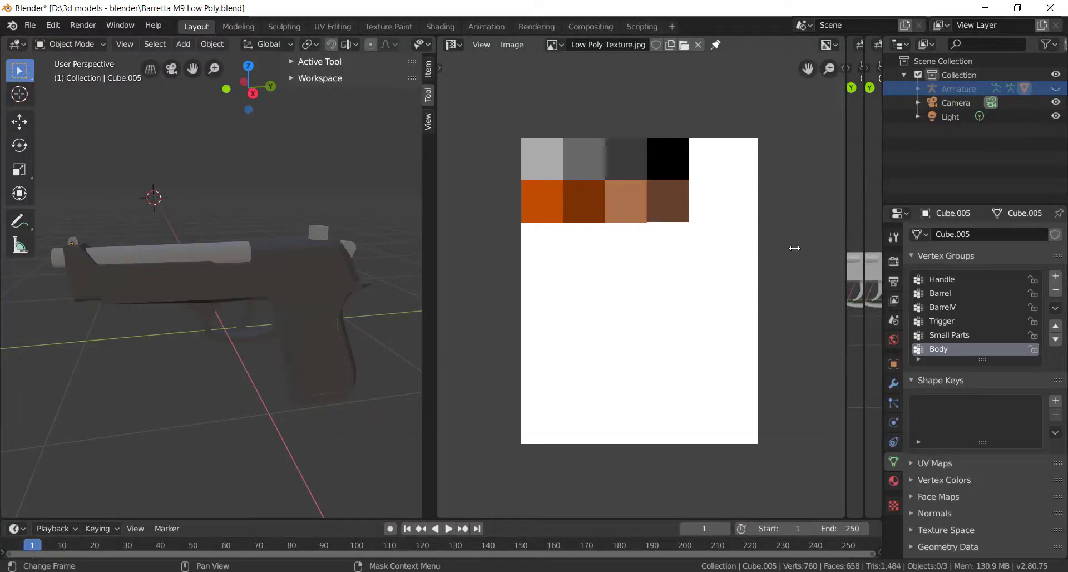
click(912, 571)
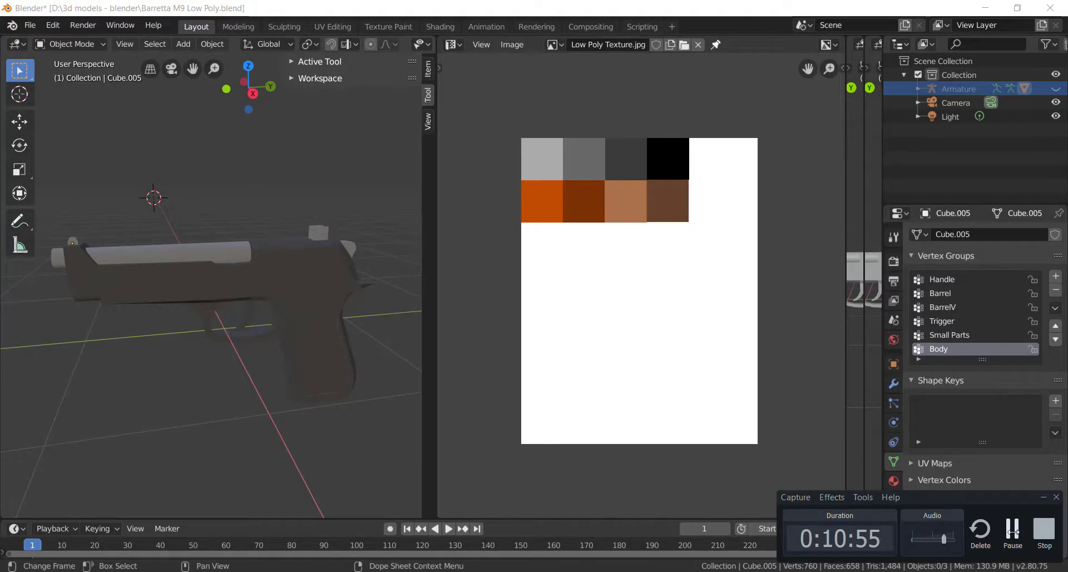
click(1013, 531)
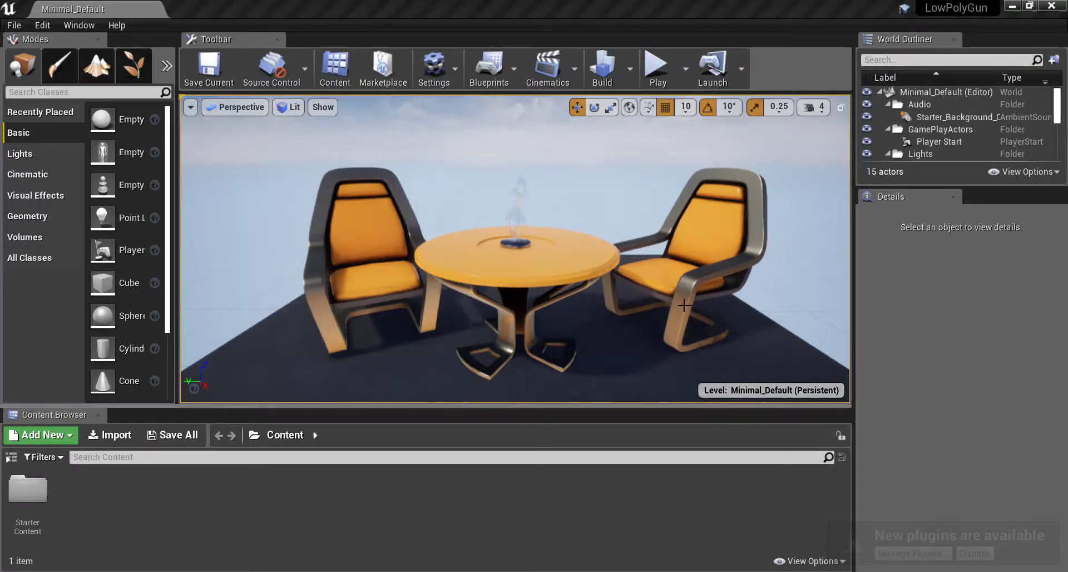
Fly around the Minimal_Default level in Unreal Editor to view the table, chairs and floor from farther back
key(s)
mouse_move(611, 278)
right_down()
mouse_move(624, 275)
mouse_move(589, 270)
mouse_move(645, 269)
mouse_move(573, 272)
mouse_move(606, 290)
mouse_move(539, 267)
mouse_move(557, 295)
mouse_move(548, 273)
mouse_move(590, 259)
mouse_move(628, 268)
right_up()
key(w)
key(a)
key(s)
key(d)
key(w)
key(s)
key(w)
key(s)
key(w)
key(a)
key(s)
key(a)
key(w)
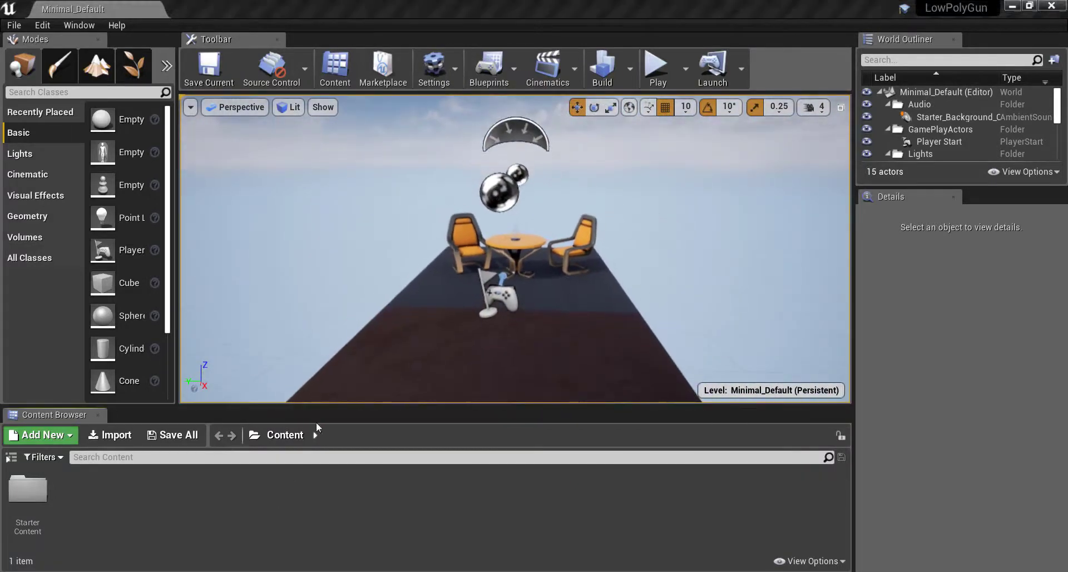
Create a folder named LowPolyGun in the project's Content folder and open it
right_click(273, 507)
click(322, 58)
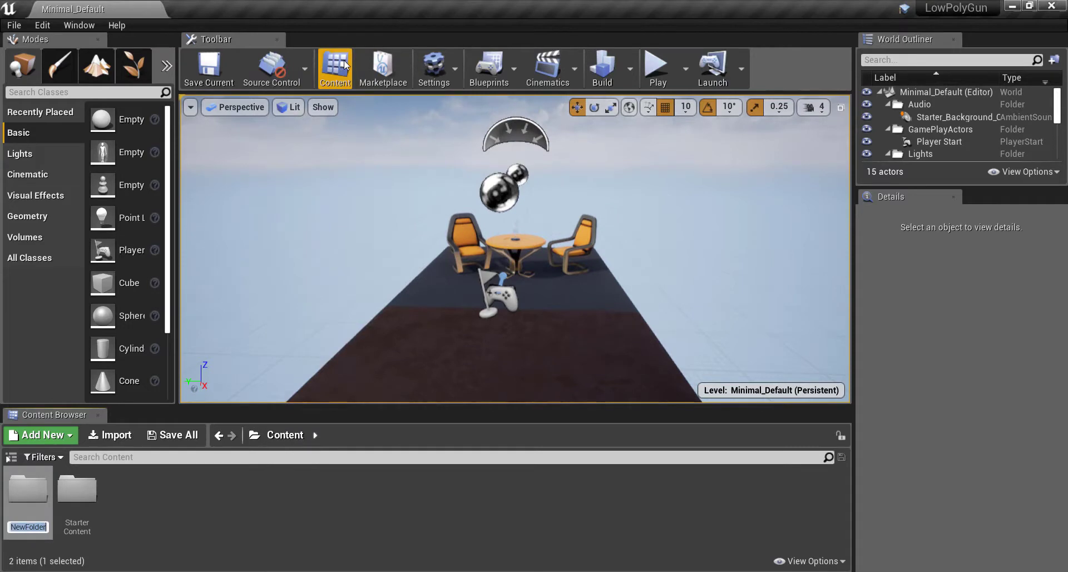
text(Low)
key(BackSpace)
text(PolyGun)
key(Return)
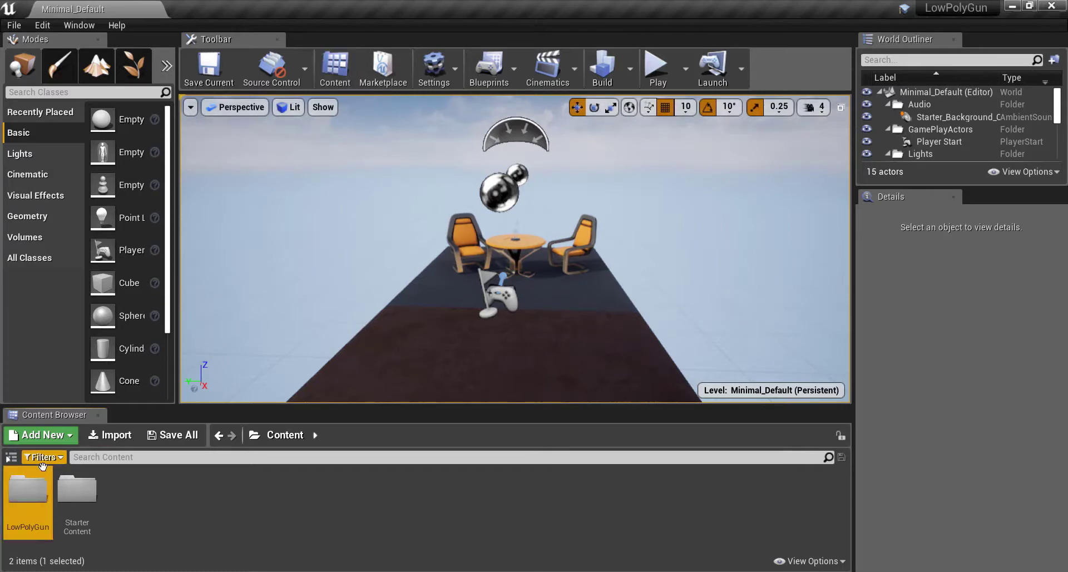
double_click(29, 492)
Open the D:\3d models - blender folder in File Explorer and select Barretta M9 Low Poly.fbx
key(super+e)
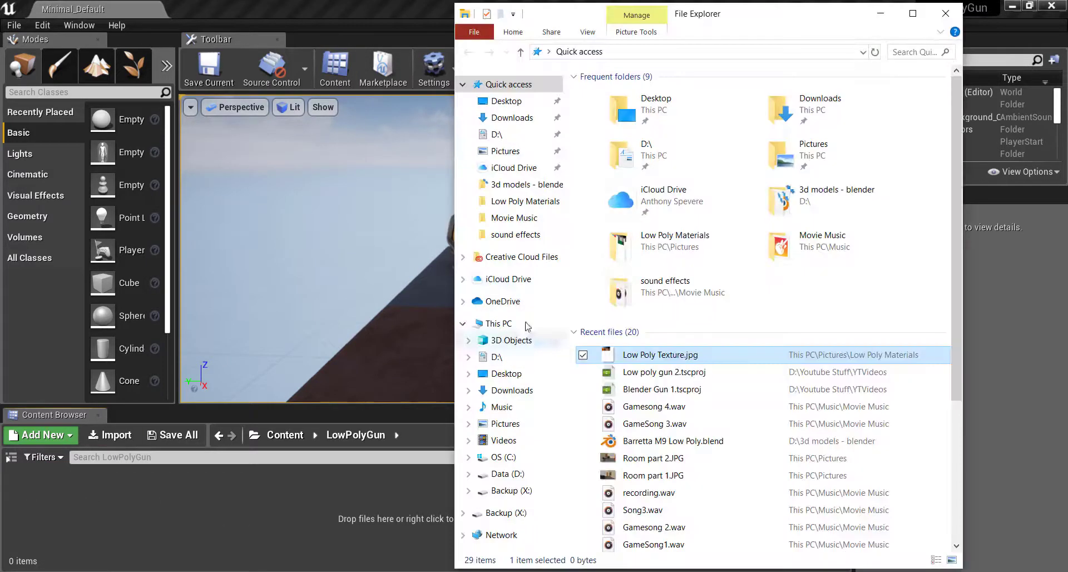
click(799, 201)
double_click(799, 202)
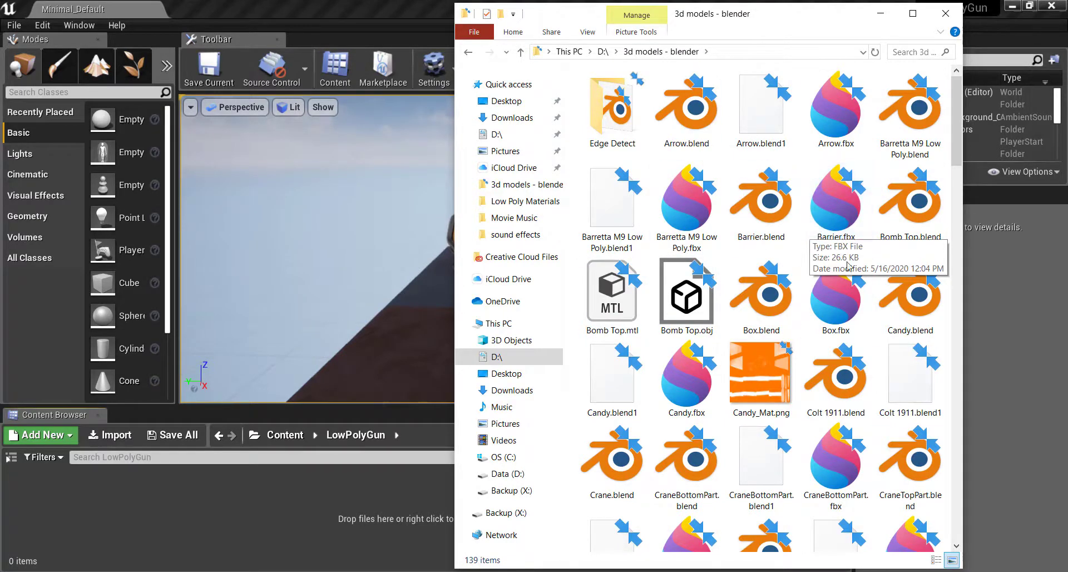
scroll(851, 269, down, 5)
scroll(833, 252, down, 5)
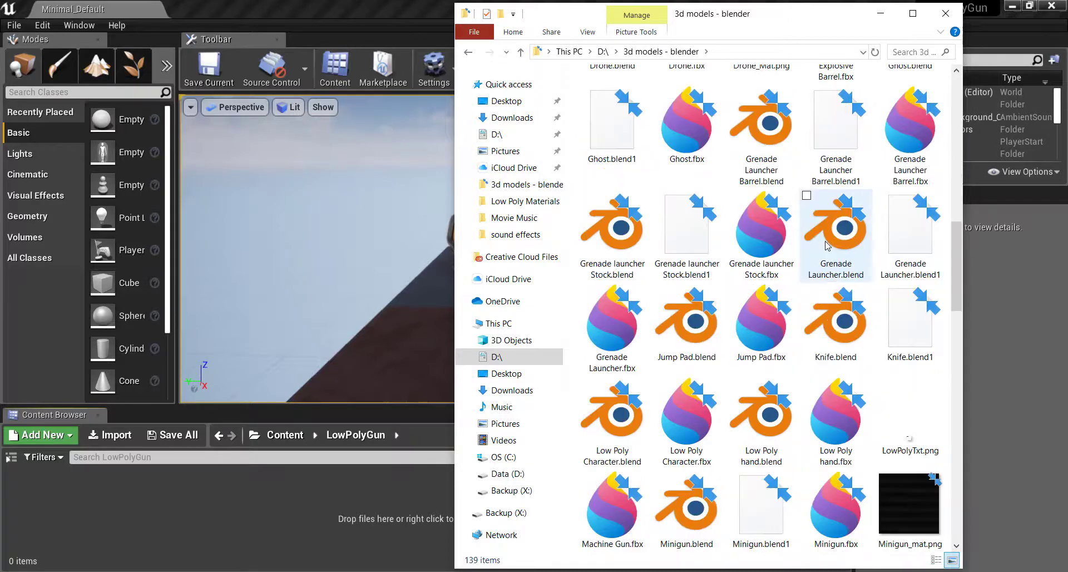
scroll(833, 252, up, 5)
scroll(693, 272, down, 4)
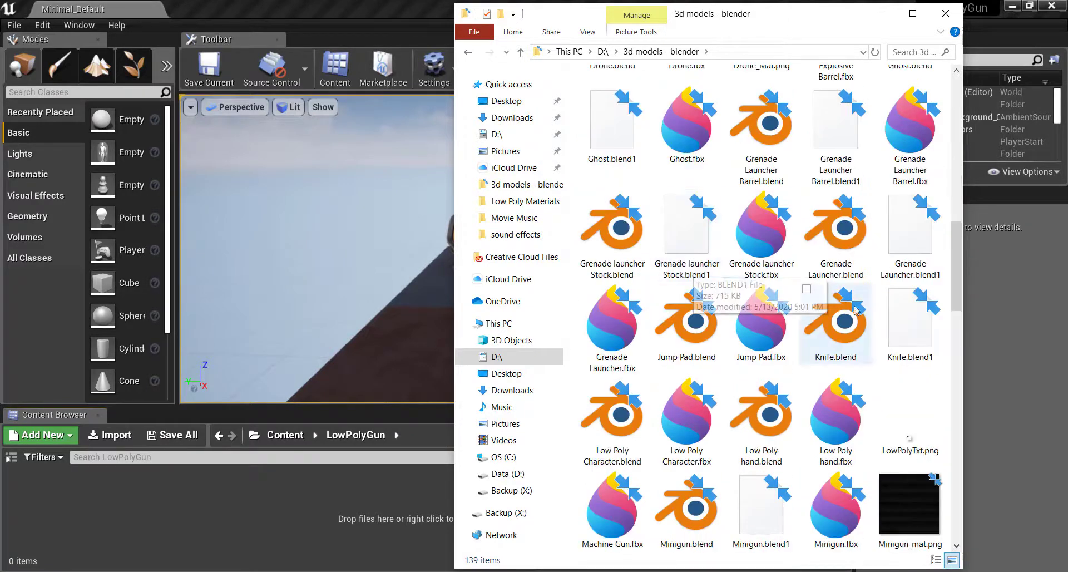
scroll(833, 325, down, 3)
scroll(809, 336, down, 4)
scroll(917, 150, up, 15)
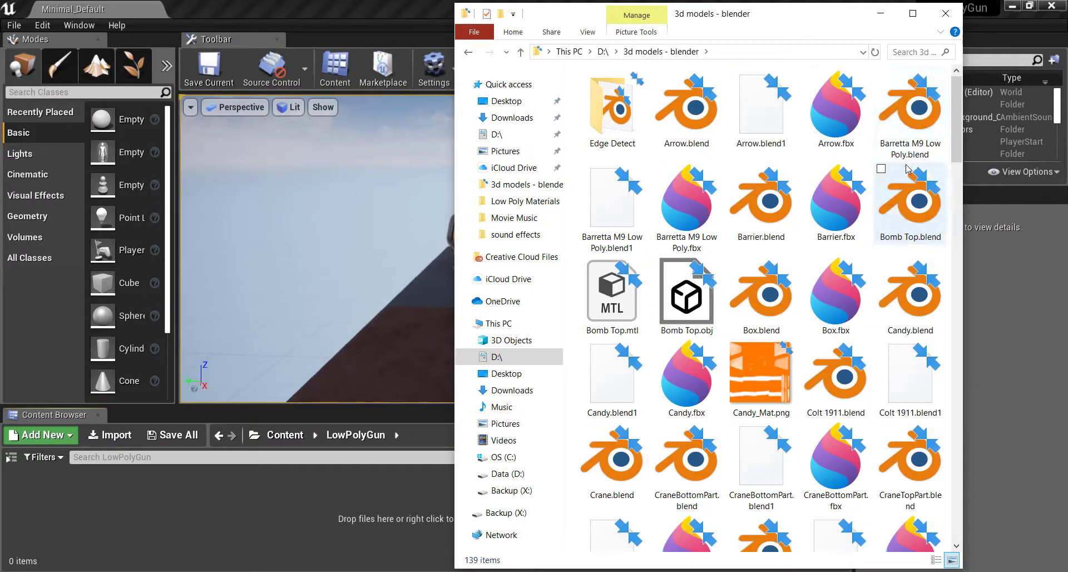
click(701, 224)
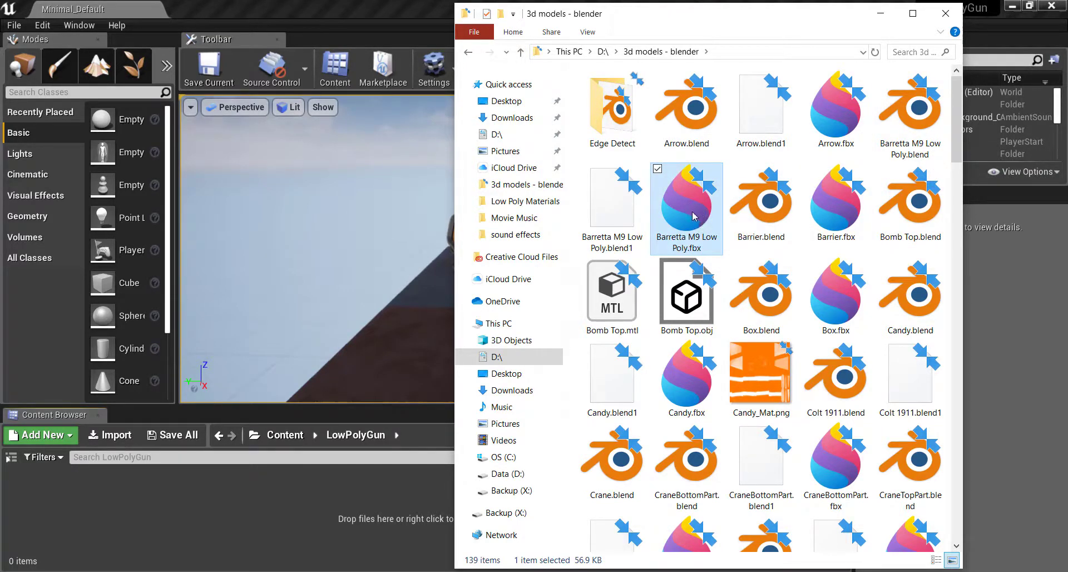
Import Barretta M9 Low Poly.fbx into the LowPolyGun folder as a skeletal mesh, with Skeleton None and the material method Do Not Create Material
drag(165, 533, 165, 534)
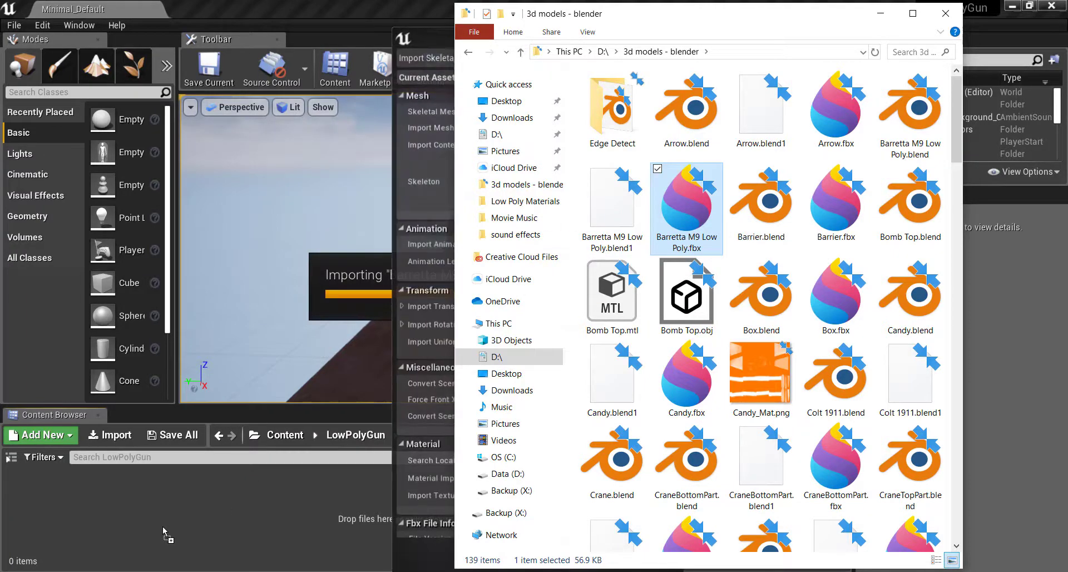
click(881, 15)
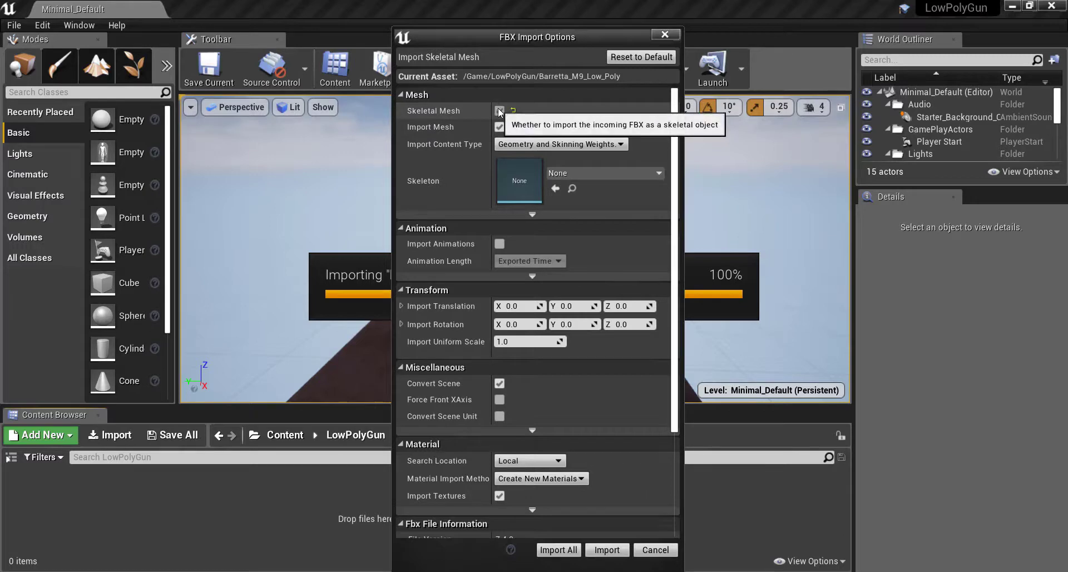
click(601, 173)
click(596, 190)
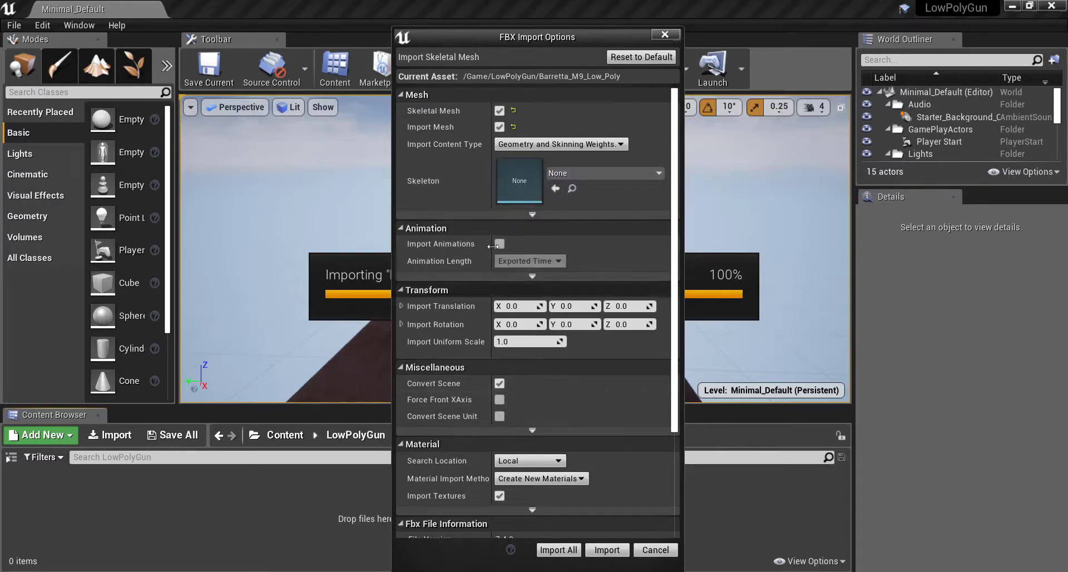
click(562, 479)
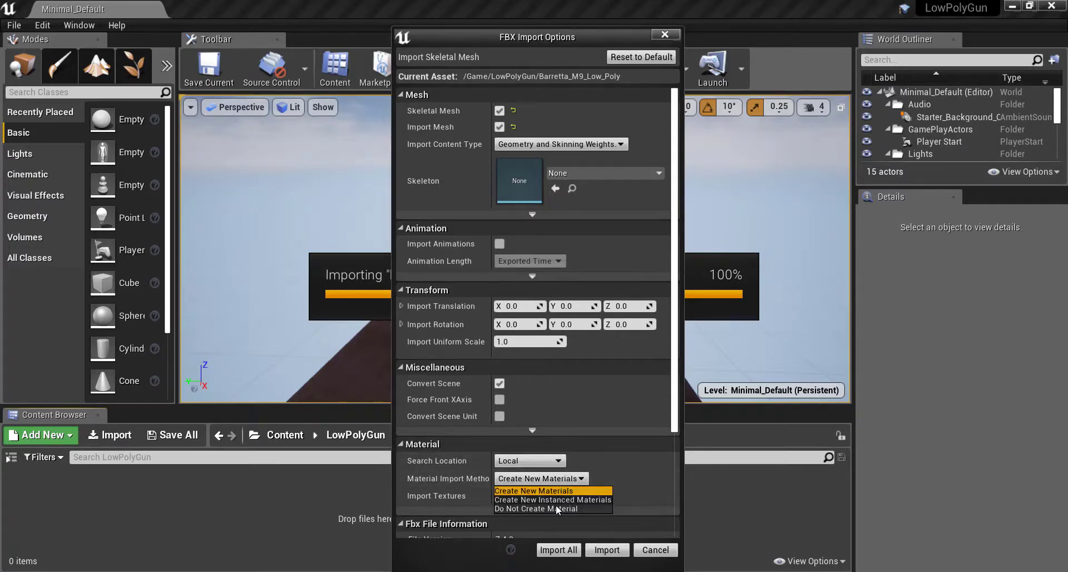
click(558, 508)
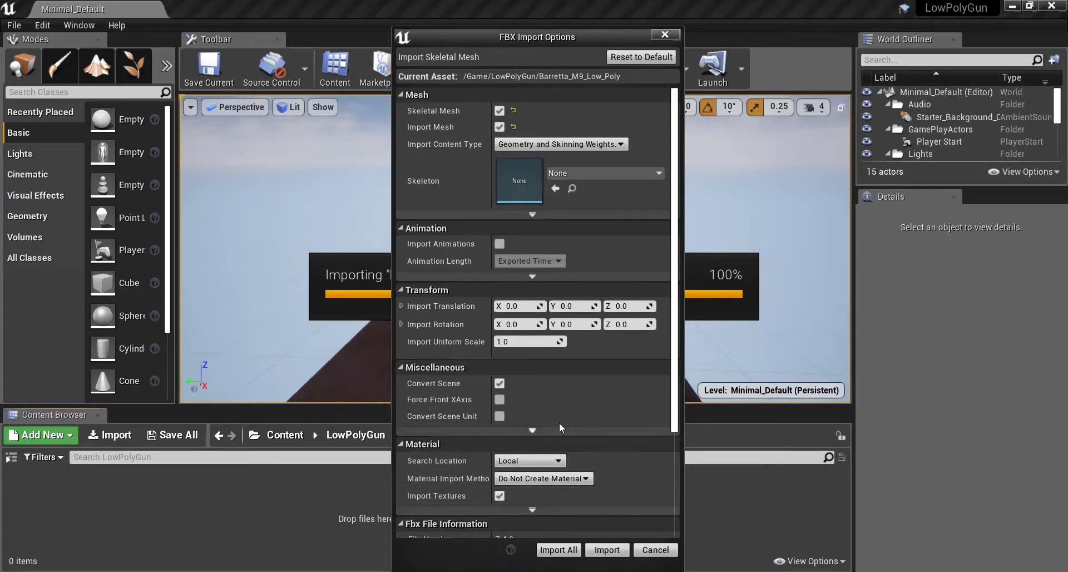
scroll(560, 427, down, 3)
scroll(564, 419, up, 3)
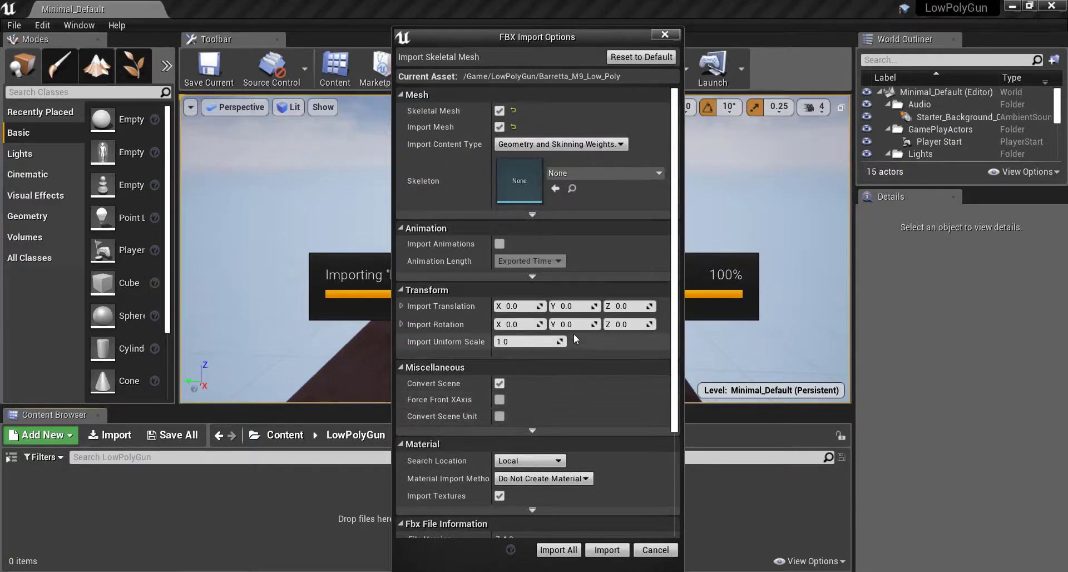
click(606, 549)
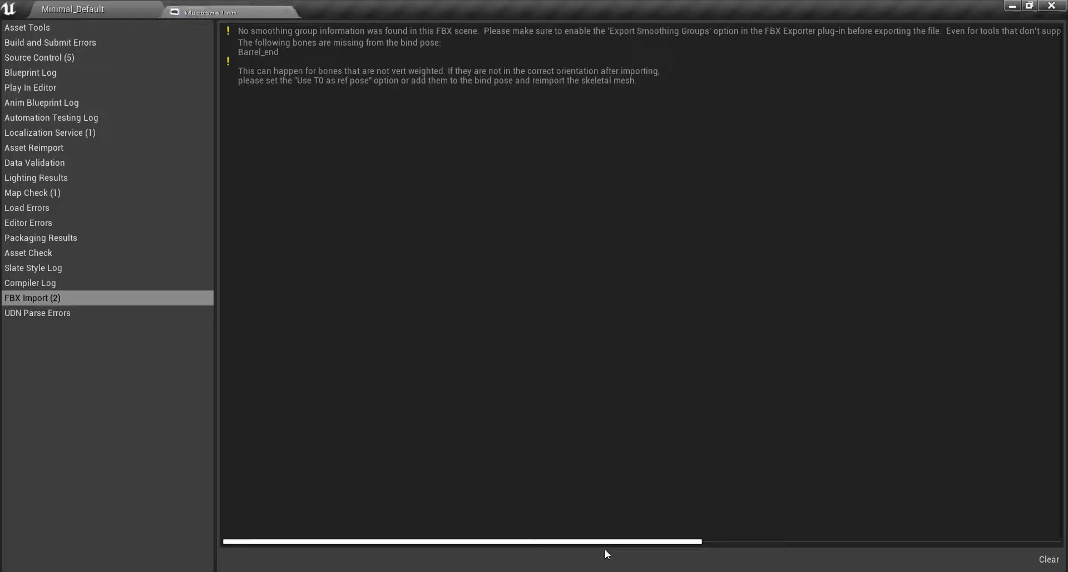
click(285, 10)
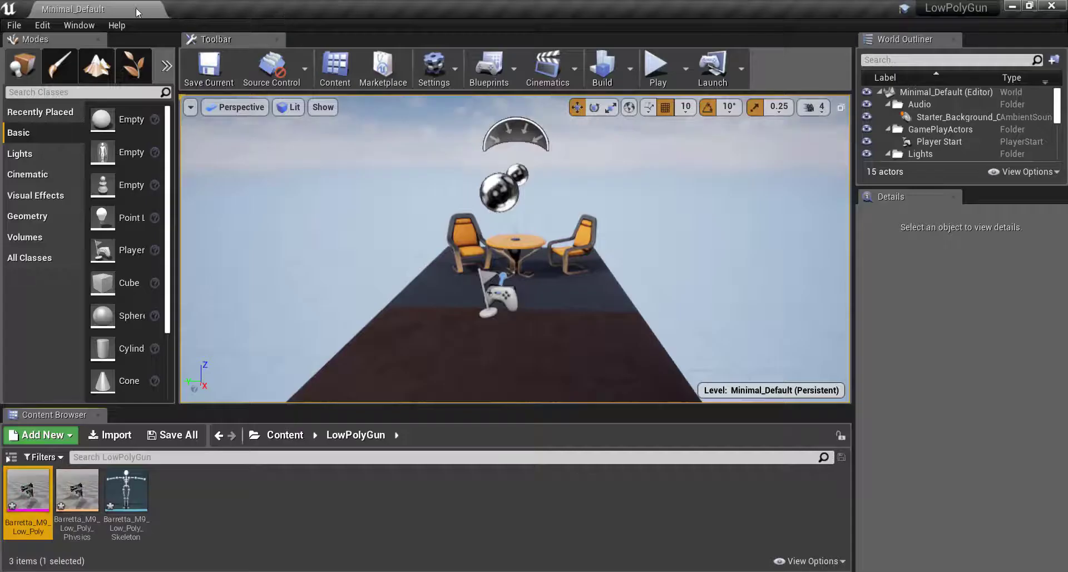
Inspect the imported Barretta_M9_Low_Poly skeletal mesh in its editor, and save the mesh, physics asset and skeleton
double_click(28, 490)
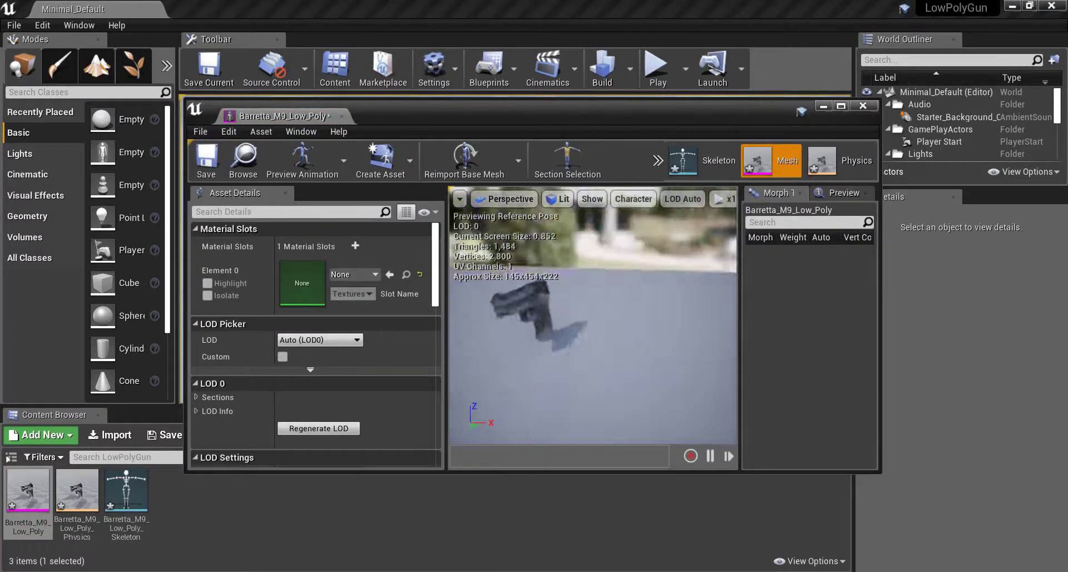
right_drag(593, 317, 477, 317)
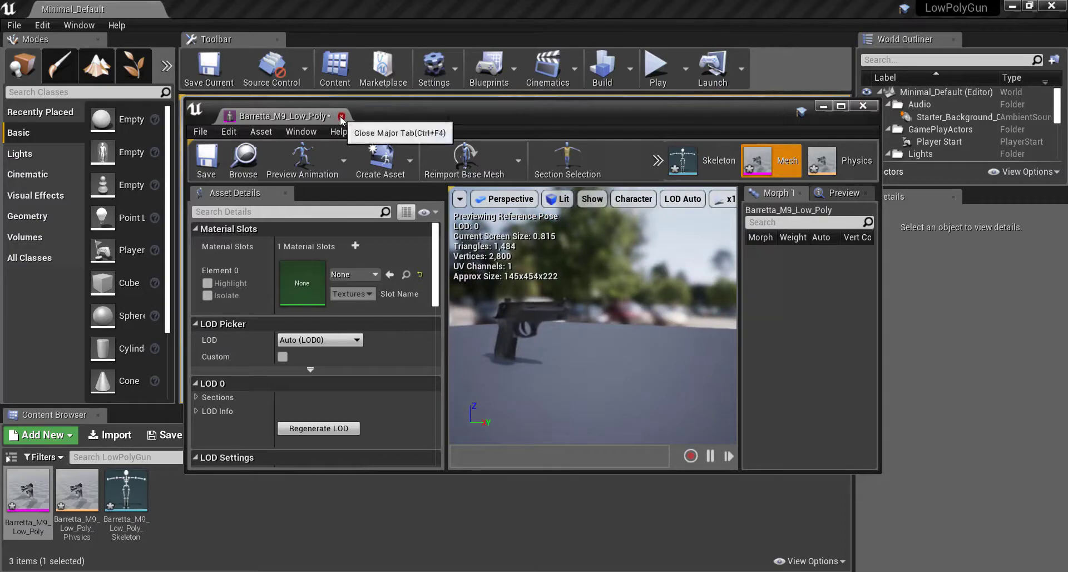
click(341, 117)
click(172, 435)
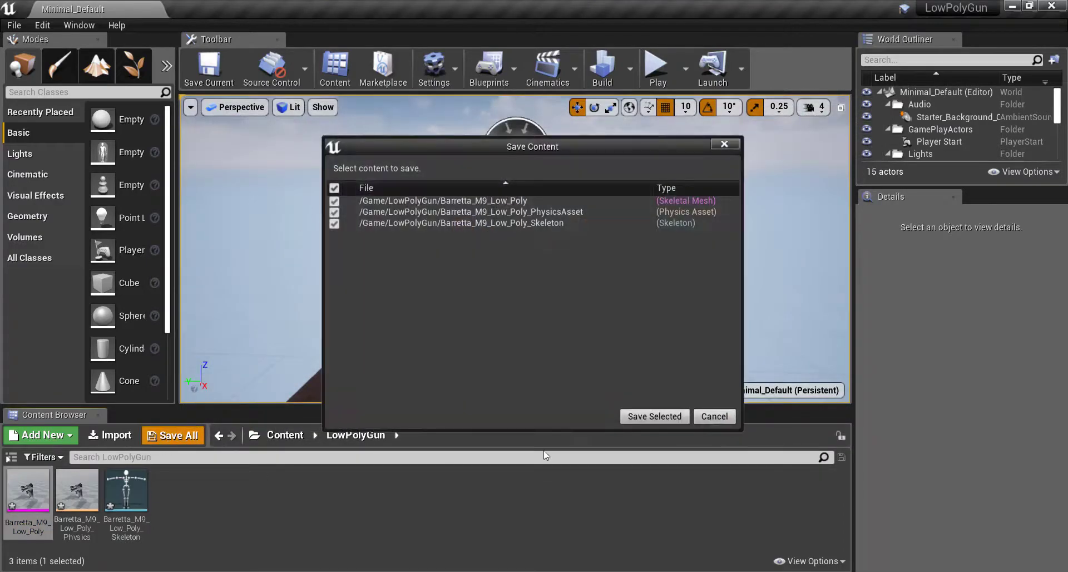
click(654, 416)
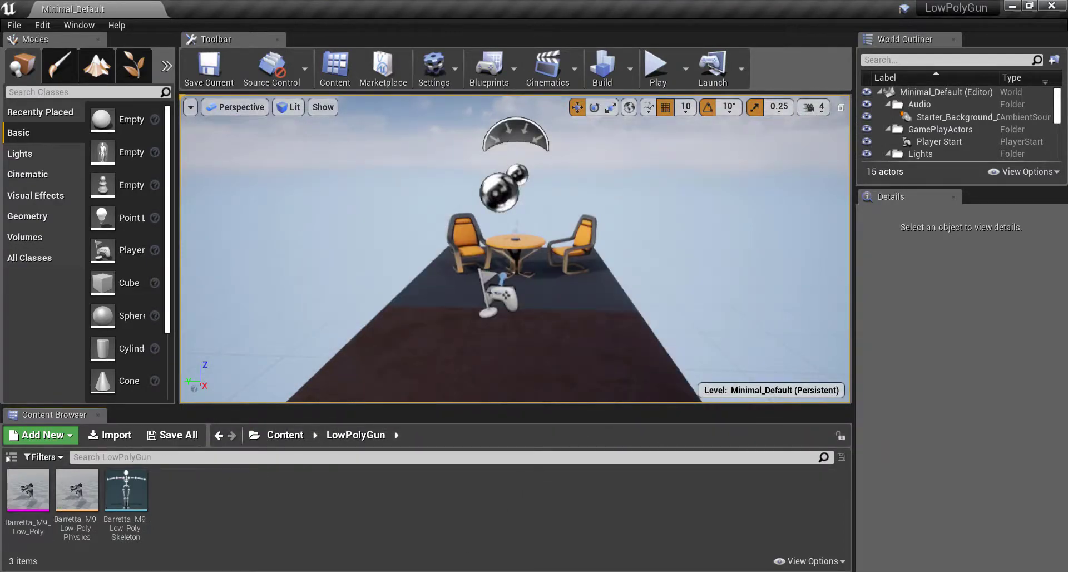
Import the Low_Poly_Texture palette image from File Explorer into the LowPolyGun folder and preview it in the texture editor
key(alt+Tab)
click(519, 326)
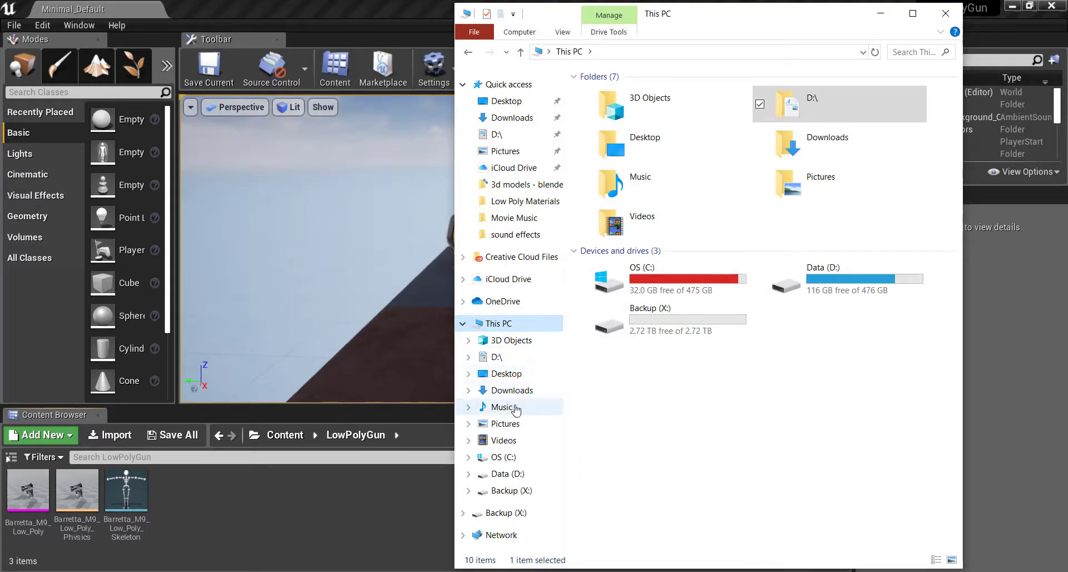
click(513, 426)
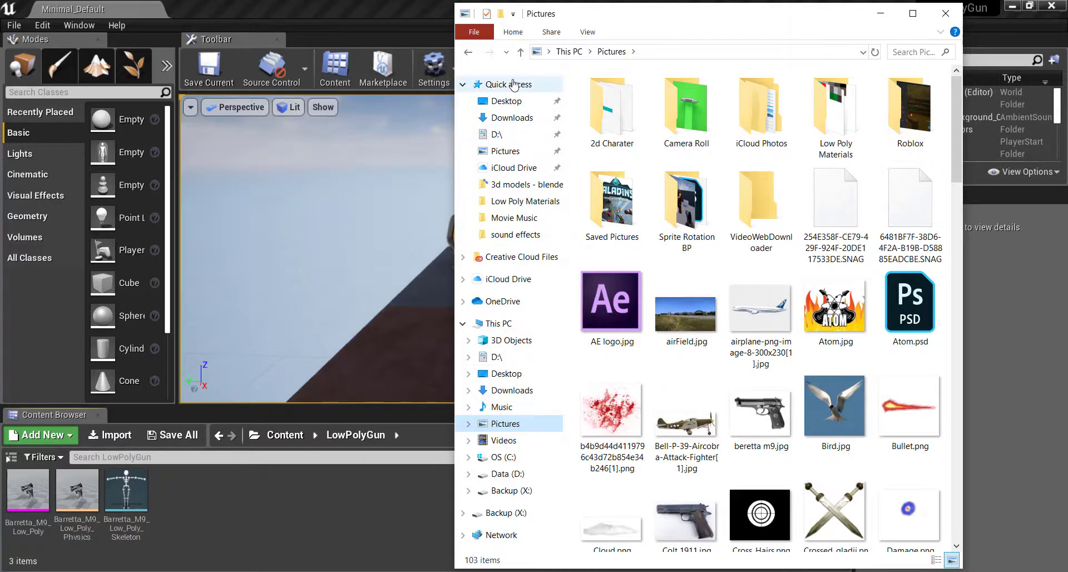
click(514, 84)
drag(645, 357, 342, 504)
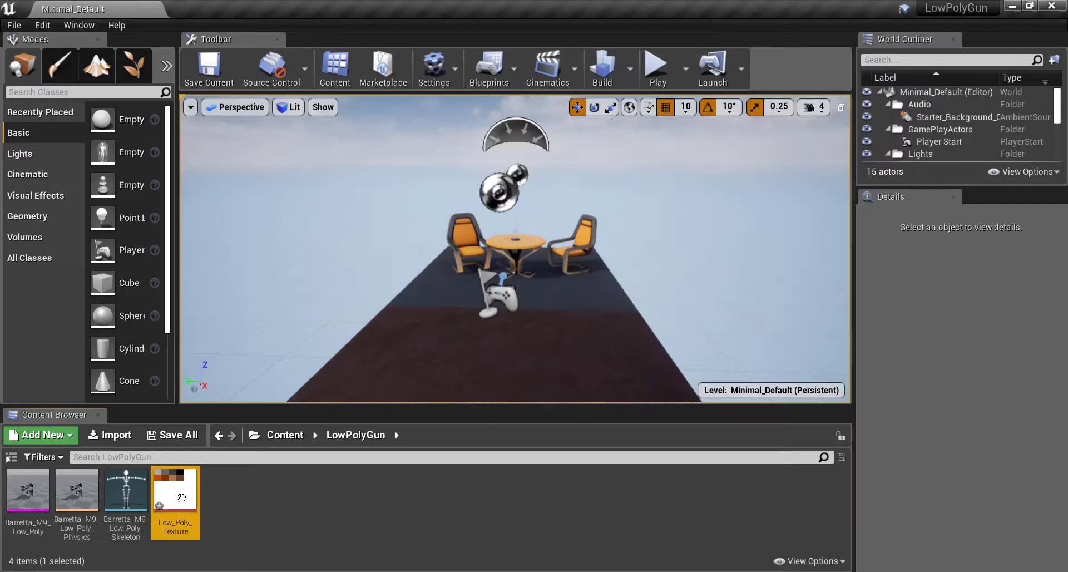
double_click(182, 496)
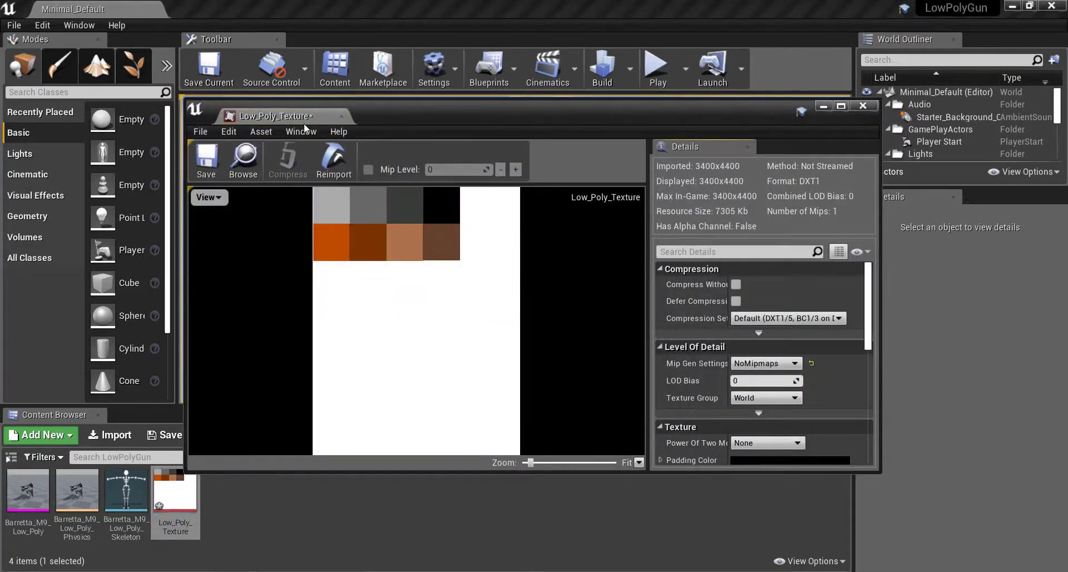
click(342, 116)
Create a material named LowPolyMat from Low_Poly_Texture and save all modified assets
right_click(192, 513)
click(278, 109)
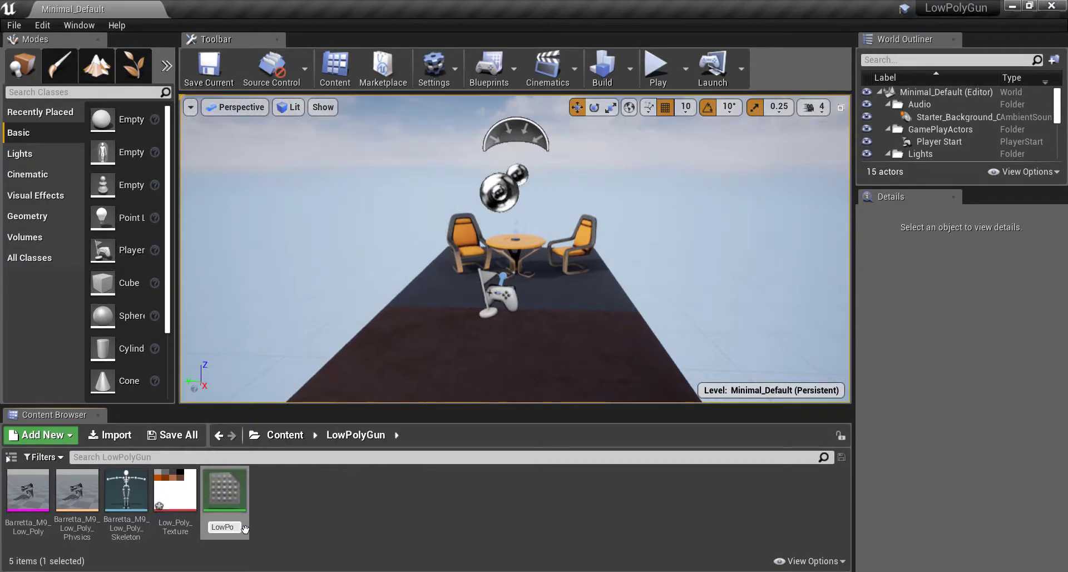
text(LowPolyMat)
key(Return)
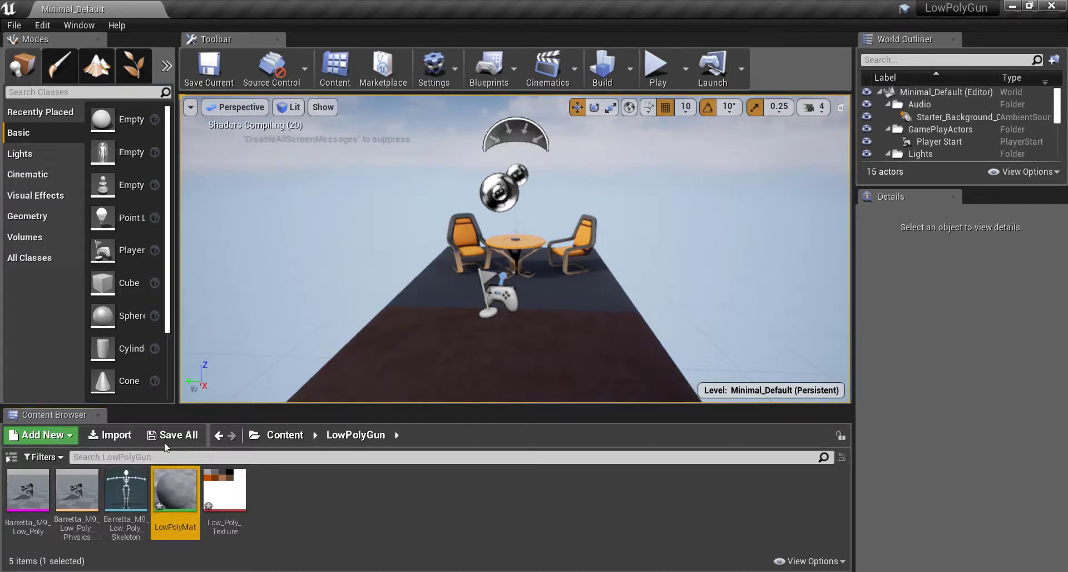
click(173, 434)
click(628, 419)
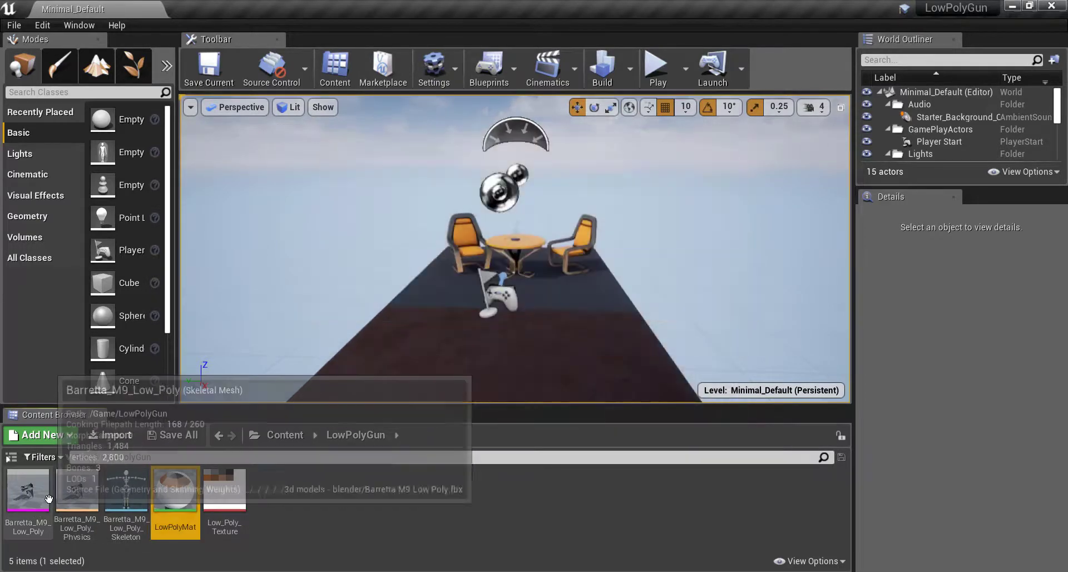
Assign LowPolyMat to the Element 0 material slot of Barretta_M9_Low_Poly, save the mesh and close its editor
double_click(27, 489)
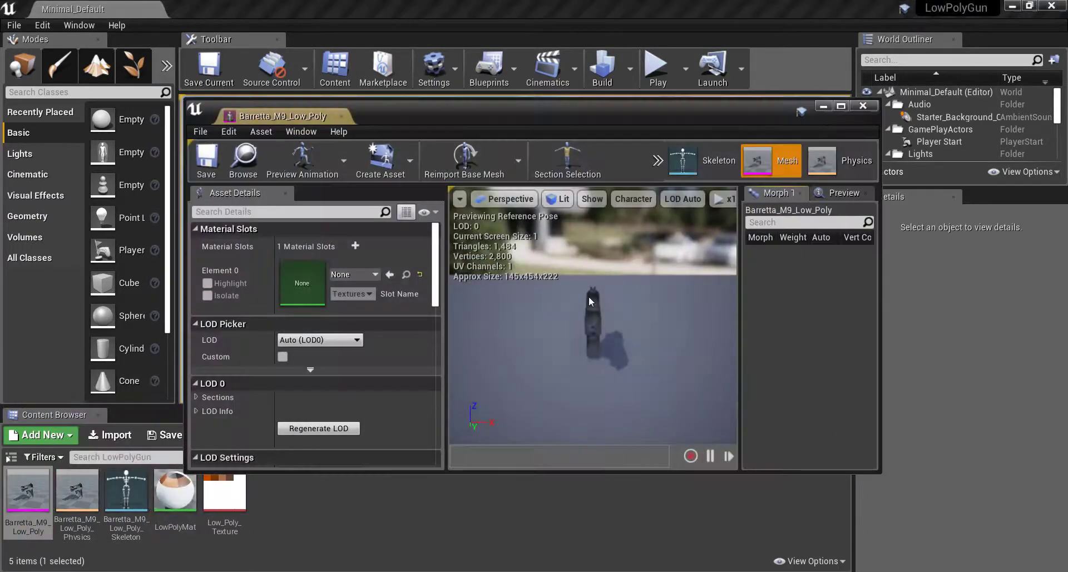
click(353, 274)
click(451, 389)
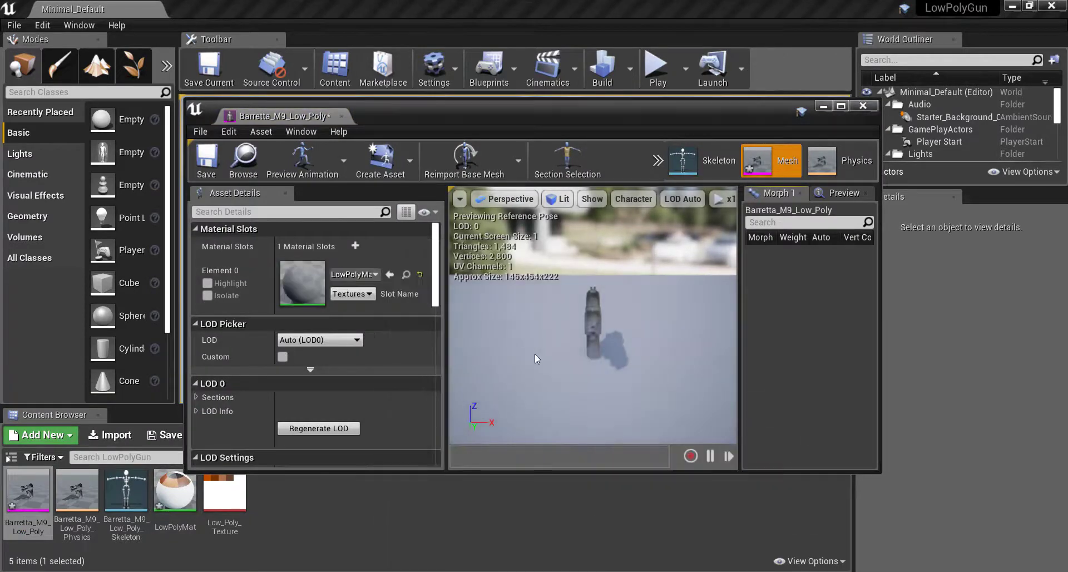
drag(522, 351, 542, 349)
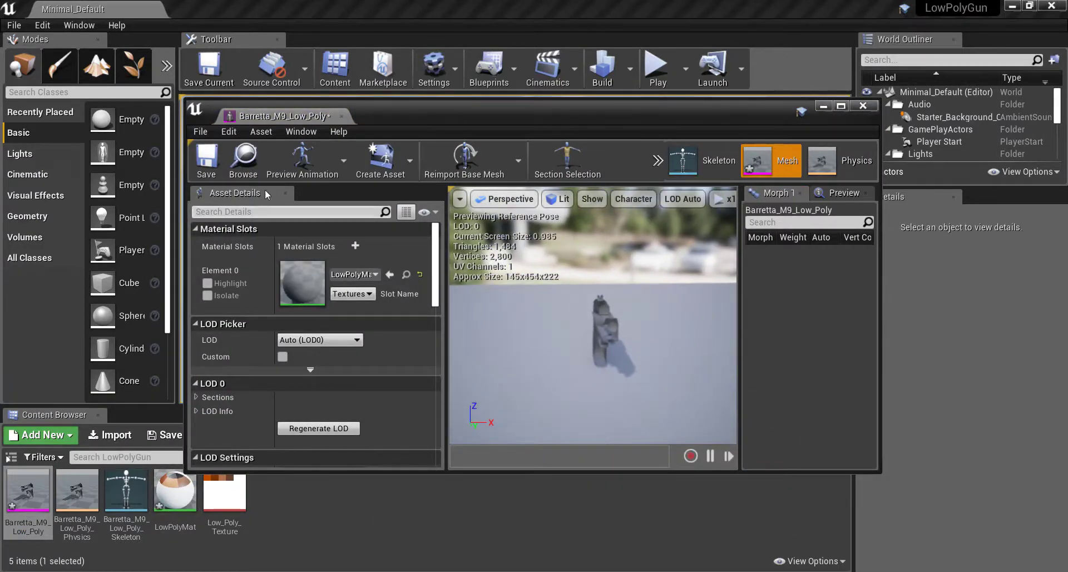
click(206, 162)
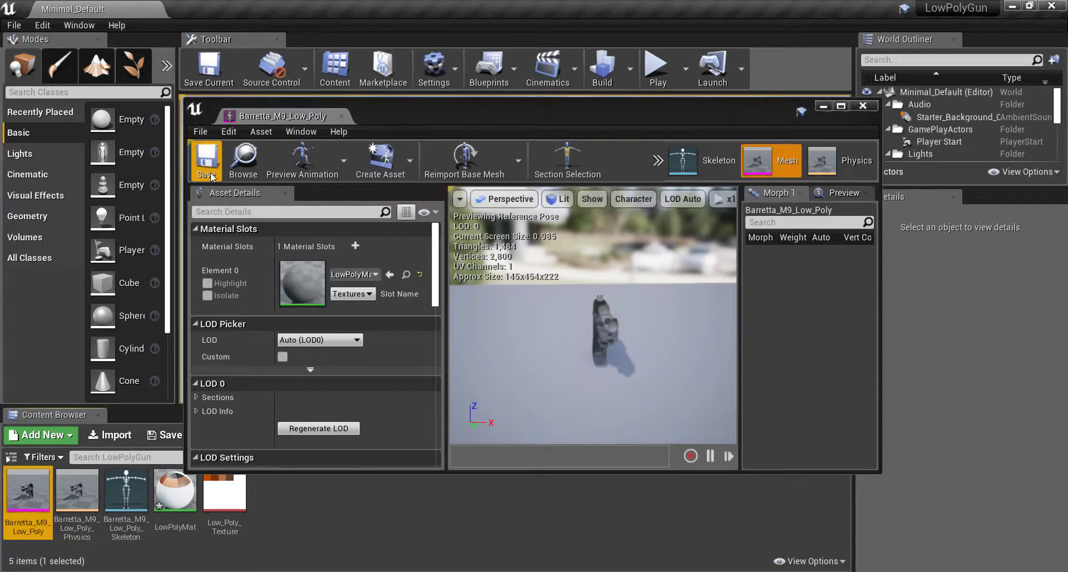
right_drag(593, 328, 732, 311)
click(341, 116)
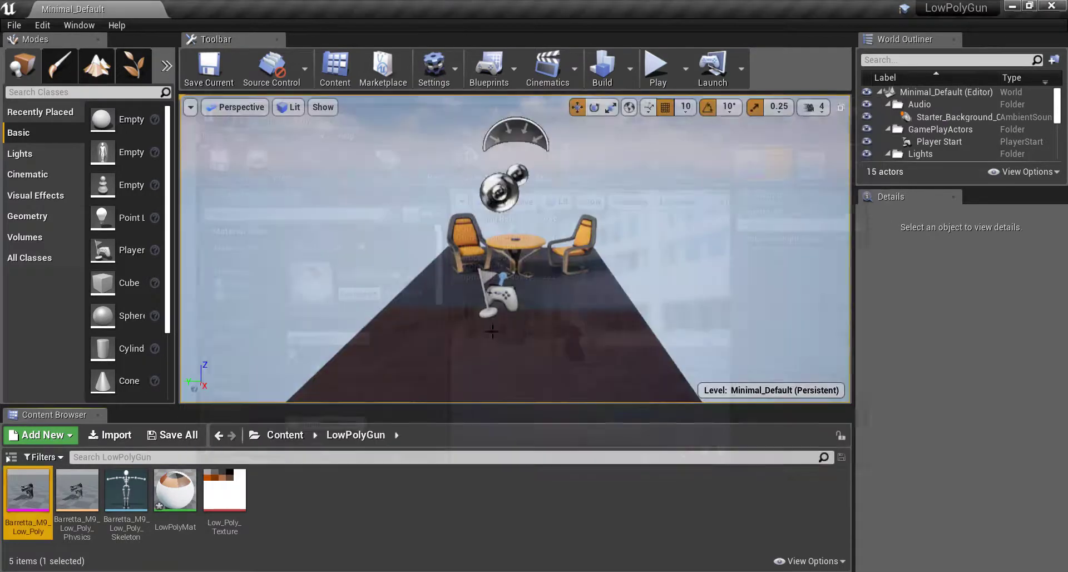
Place the Barretta_M9_Low_Poly skeletal mesh in the level in front of the table, at location 160, 0, 30
drag(26, 502, 524, 290)
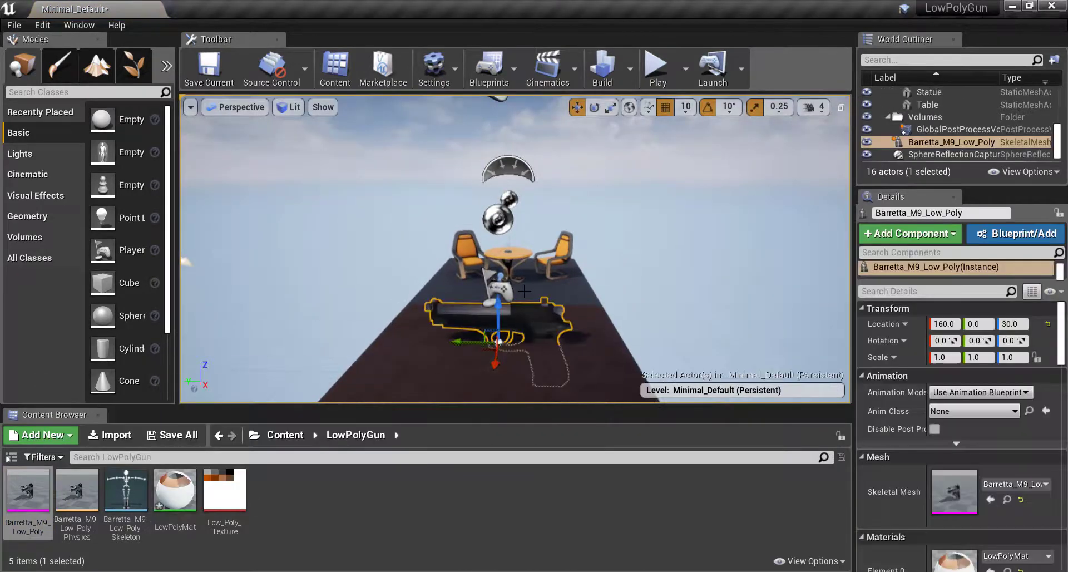
right_drag(507, 176, 592, 197)
Play the level, fly around the pistol to examine its colours from several sides, and stop to view it from farther back
click(656, 66)
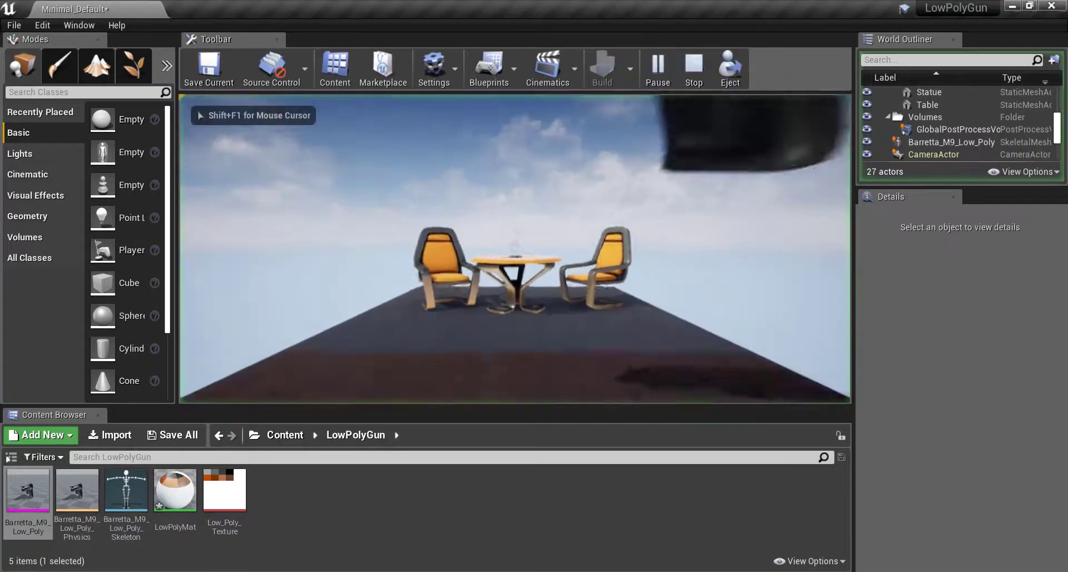
key(e)
key(w)
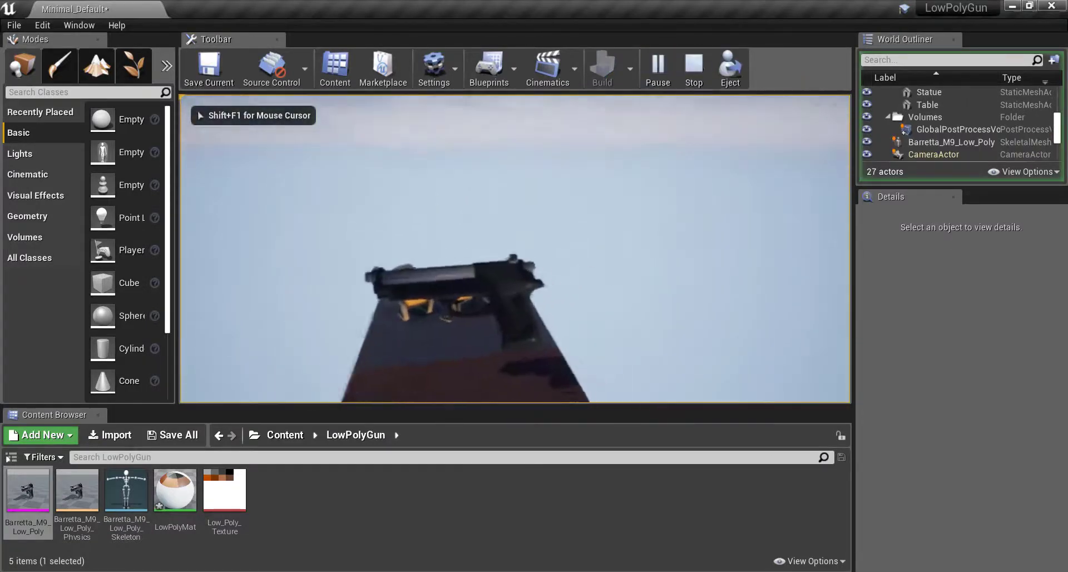
key(a)
key(a)
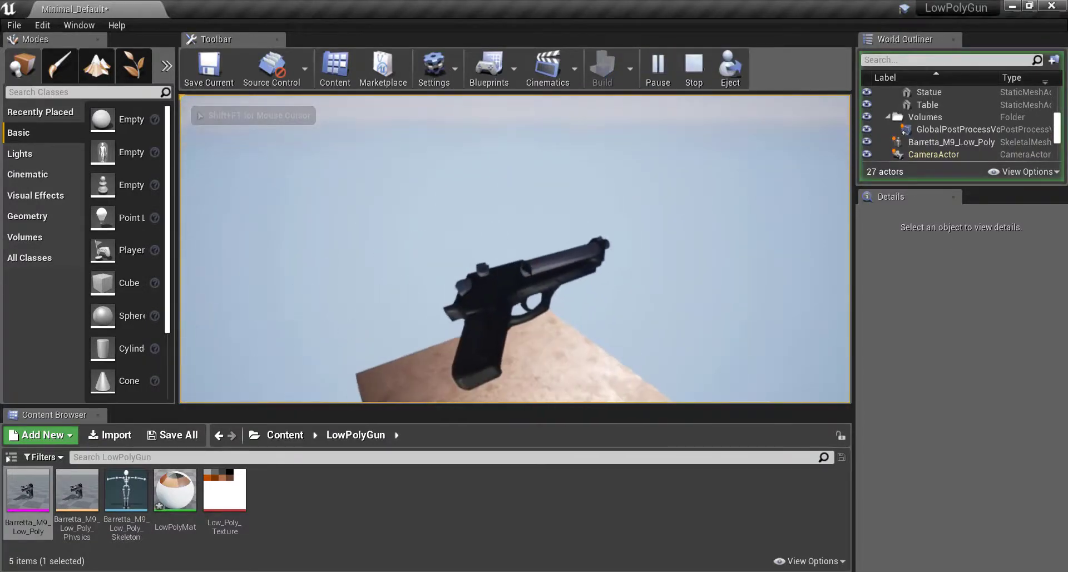
key(a)
key(s)
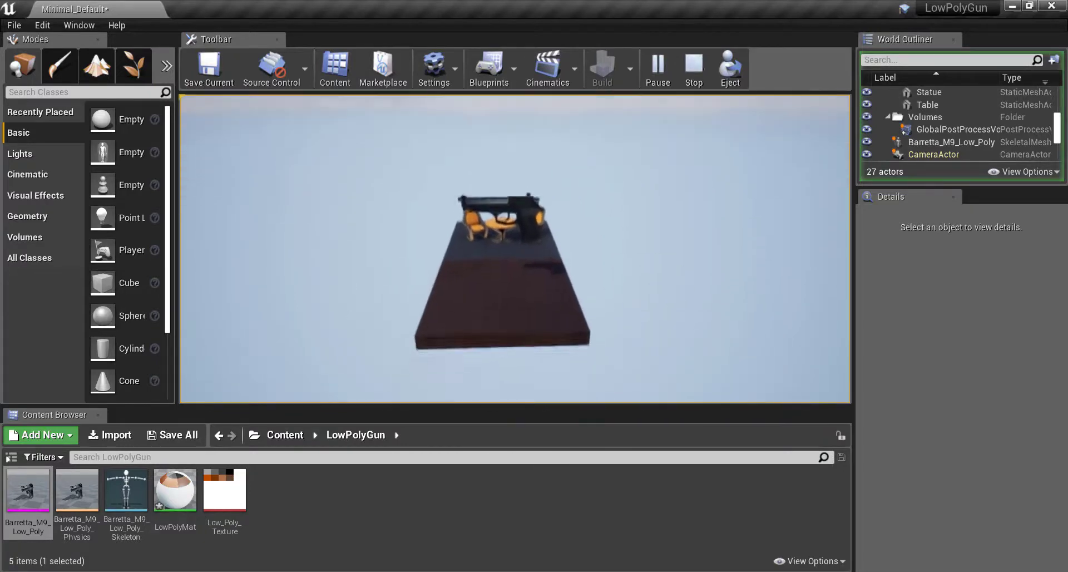
key(w)
key(s)
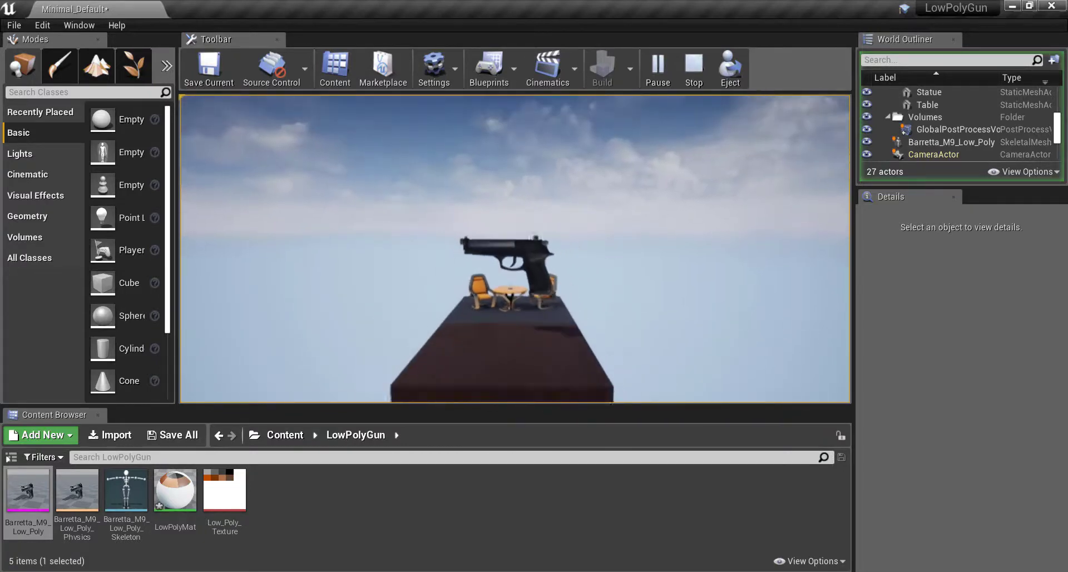
key(w)
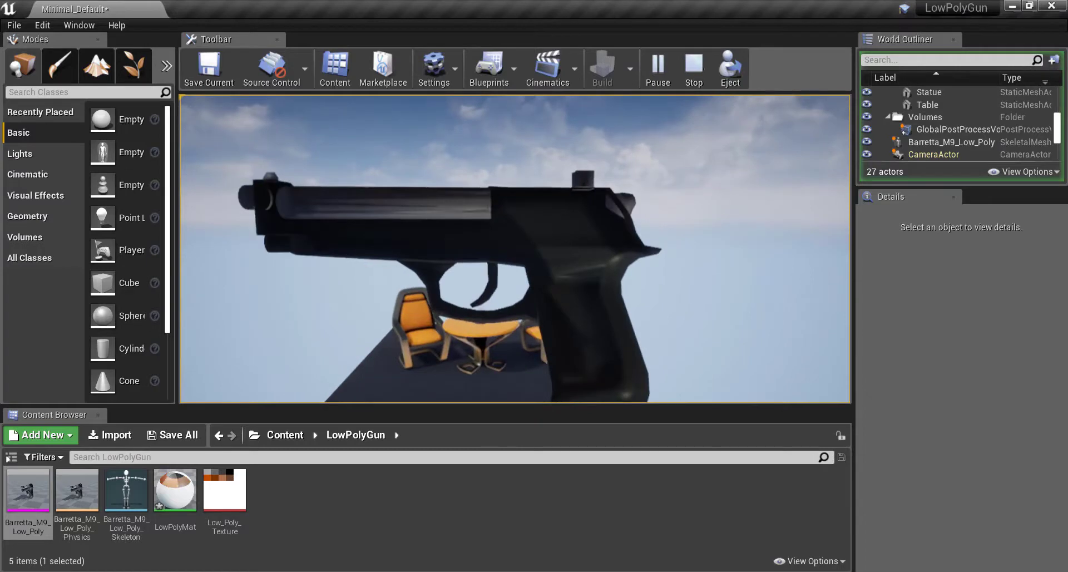
key(s)
key(s)
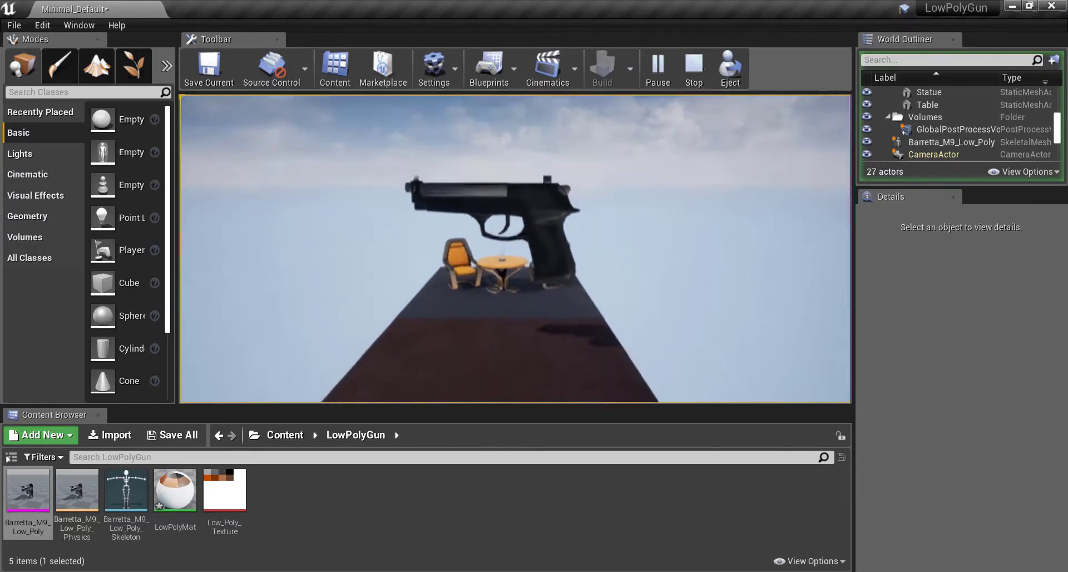
key(w)
key(s)
key(w)
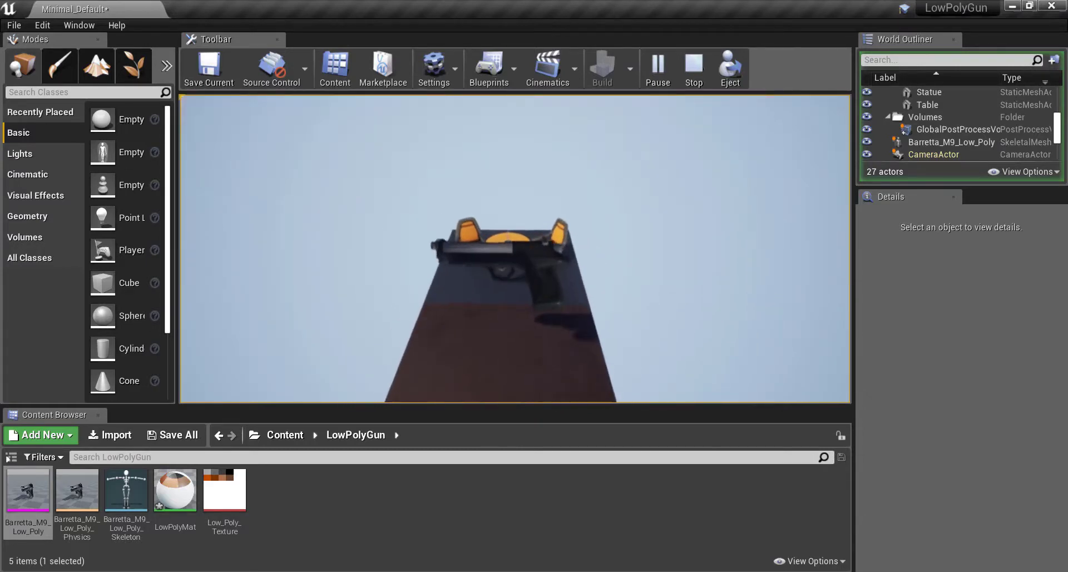
key(Escape)
key(s)
right_drag(648, 288, 645, 261)
key(w)
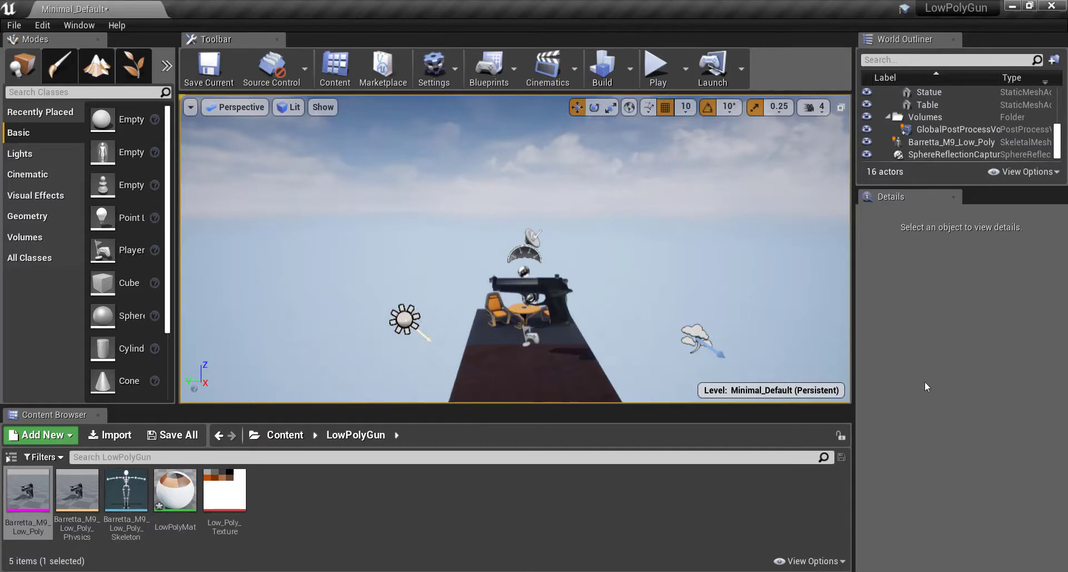
click(889, 571)
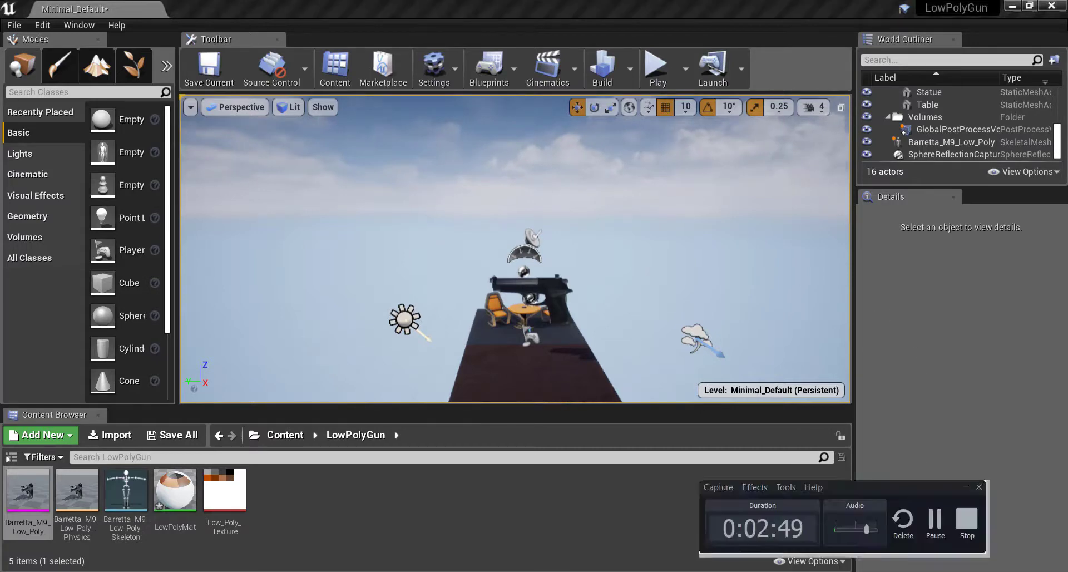